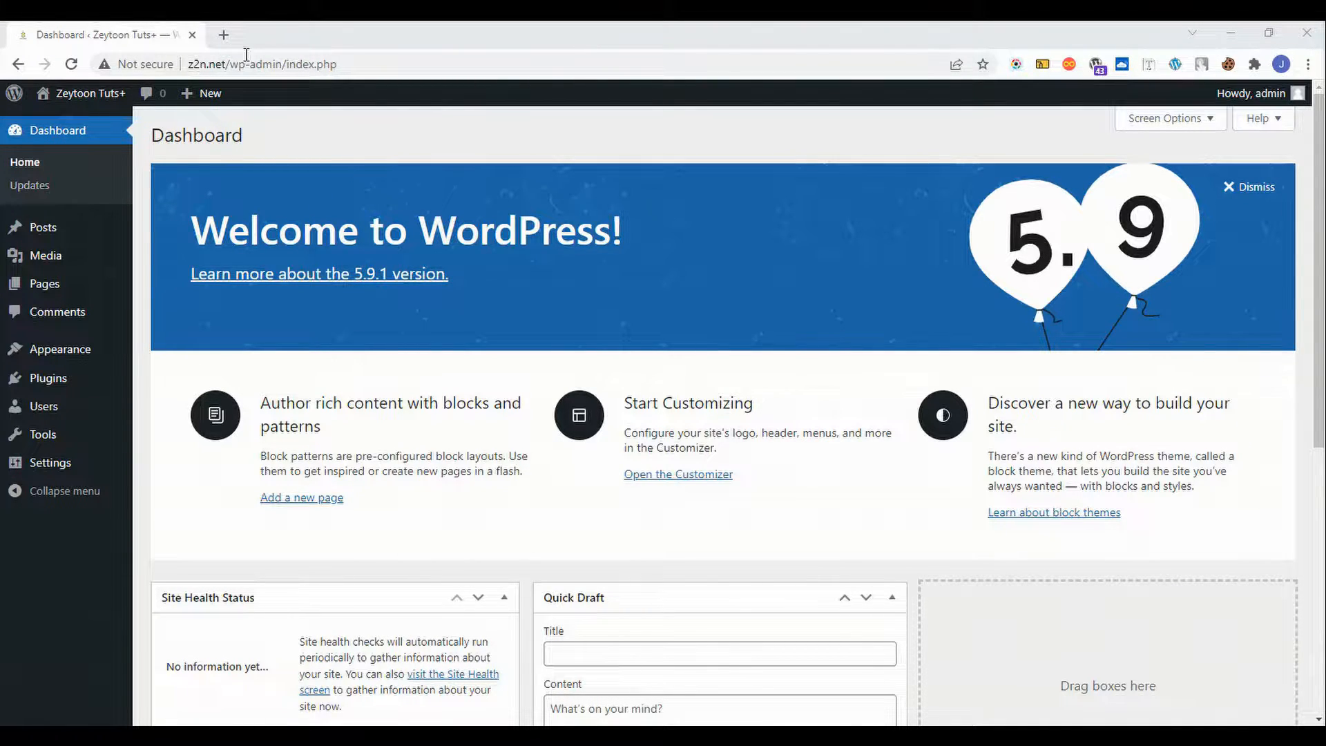
# - Open the site's front page in a new browser tab and look it over from header to footer
pyautogui.moveTo(96, 97)
pyautogui.rightClick(83, 120)
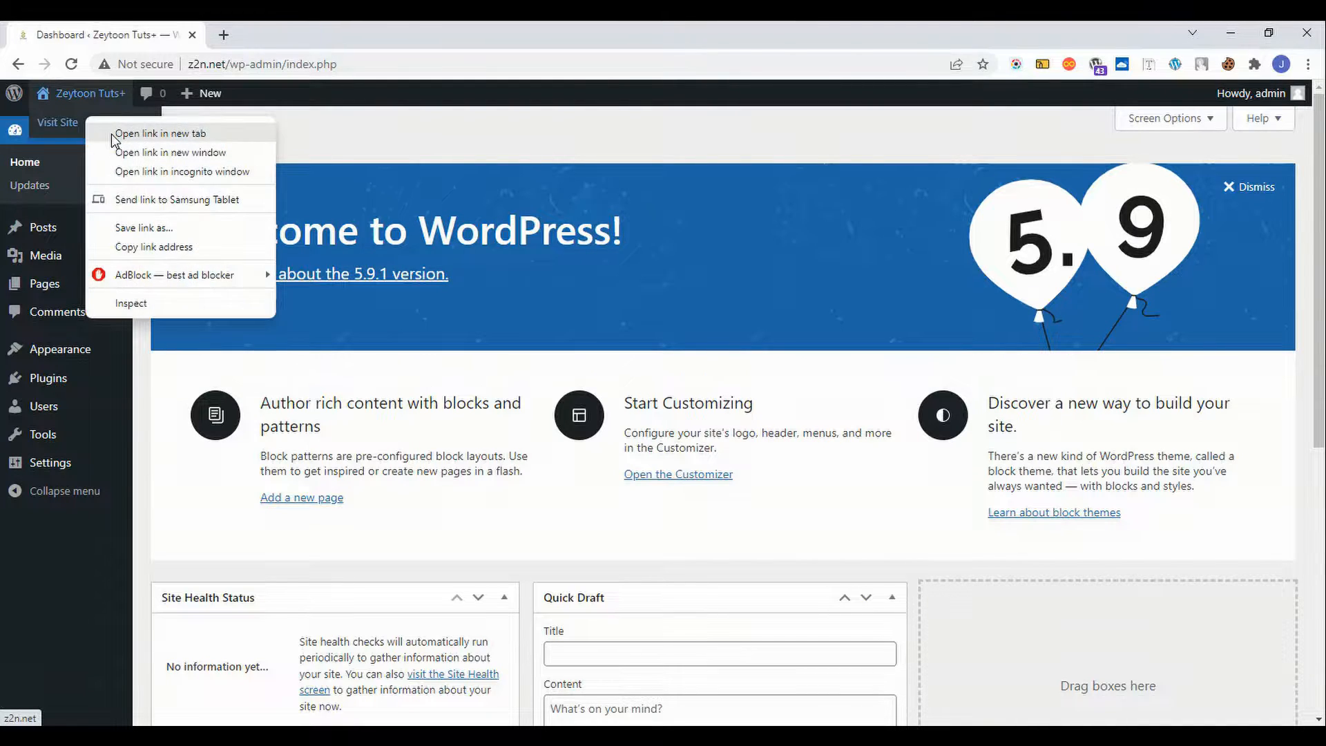
pyautogui.click(111, 133)
pyautogui.click(264, 27)
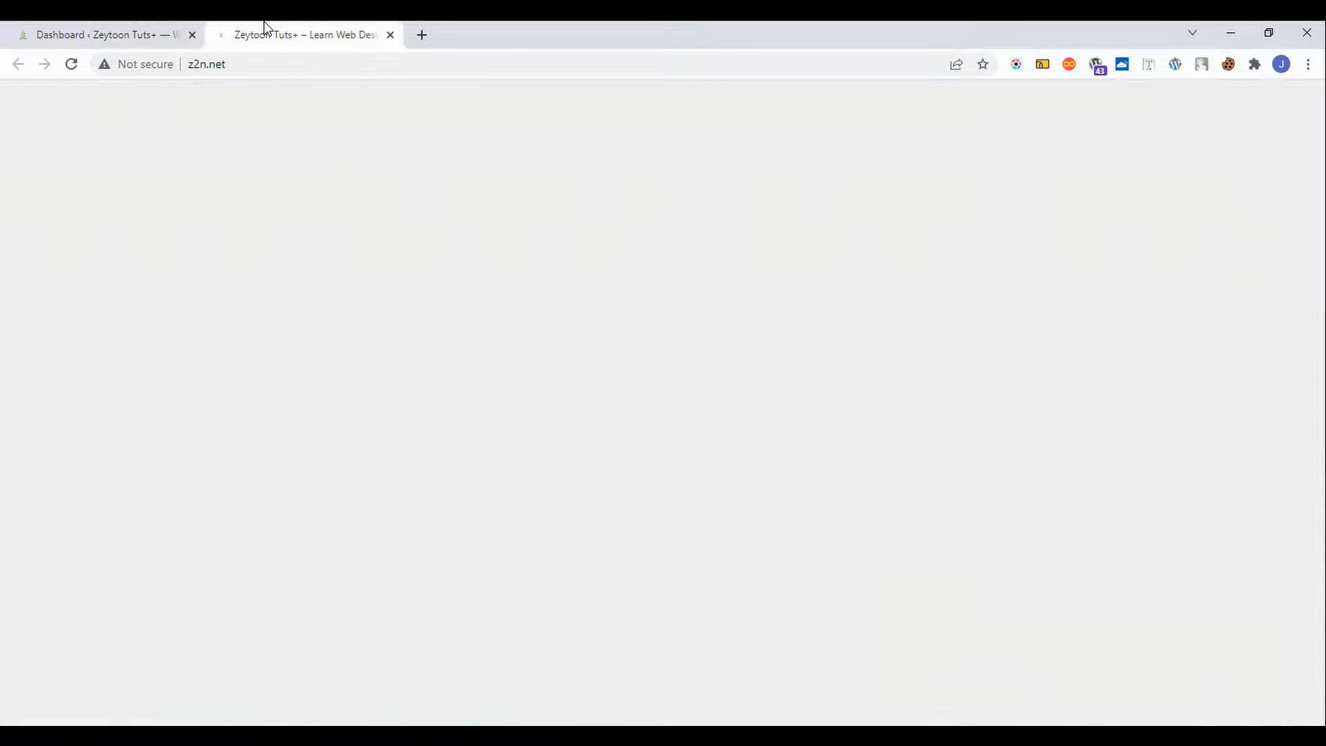
pyautogui.scroll(-7, 438, 430)
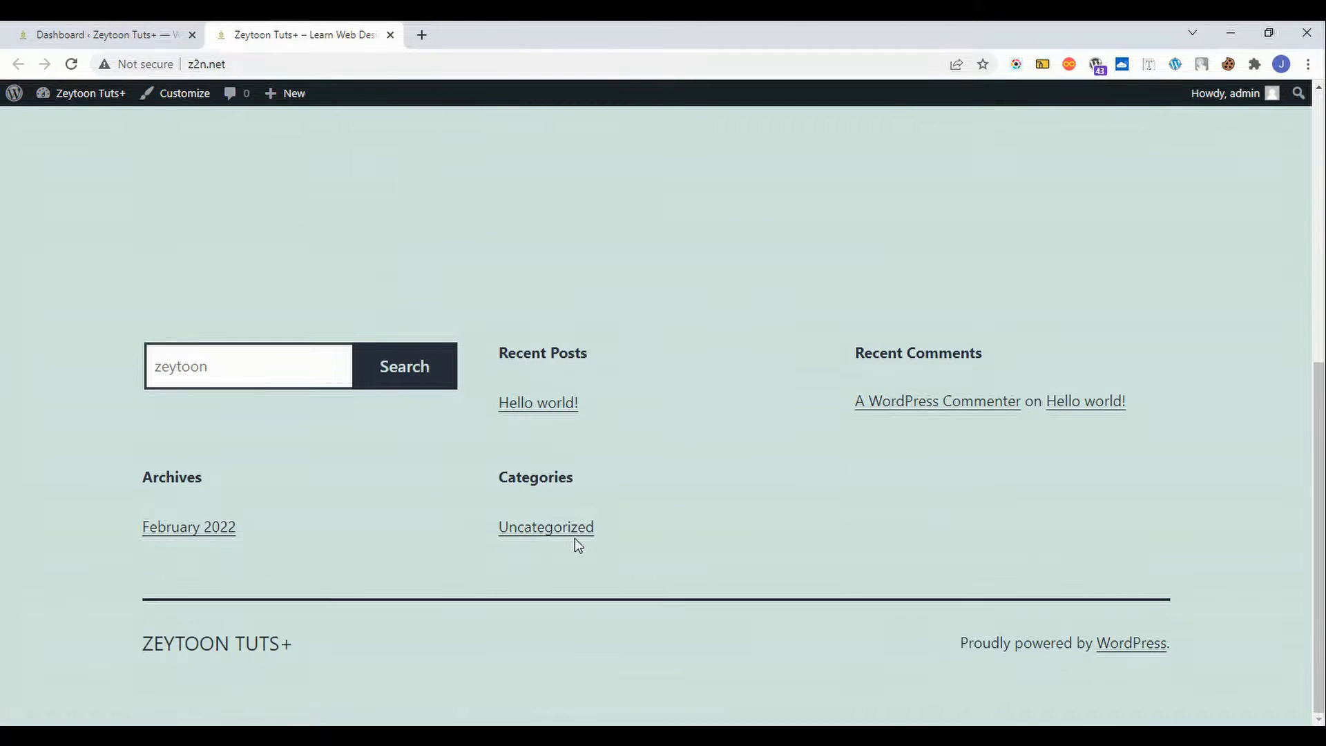
pyautogui.scroll(7, 578, 542)
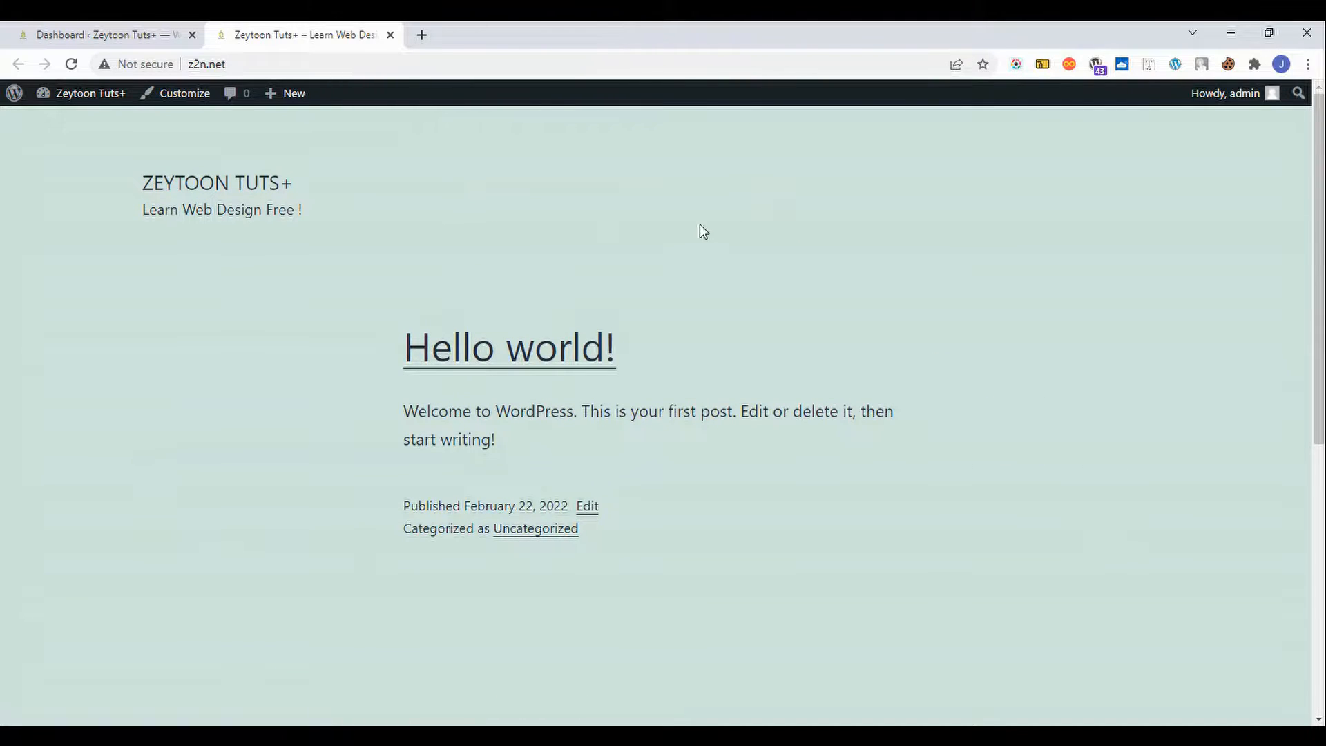
# - Open the site's menu editor and keep the Zeytoon Tuts menu assigned to the Primary menu display location
pyautogui.click(78, 29)
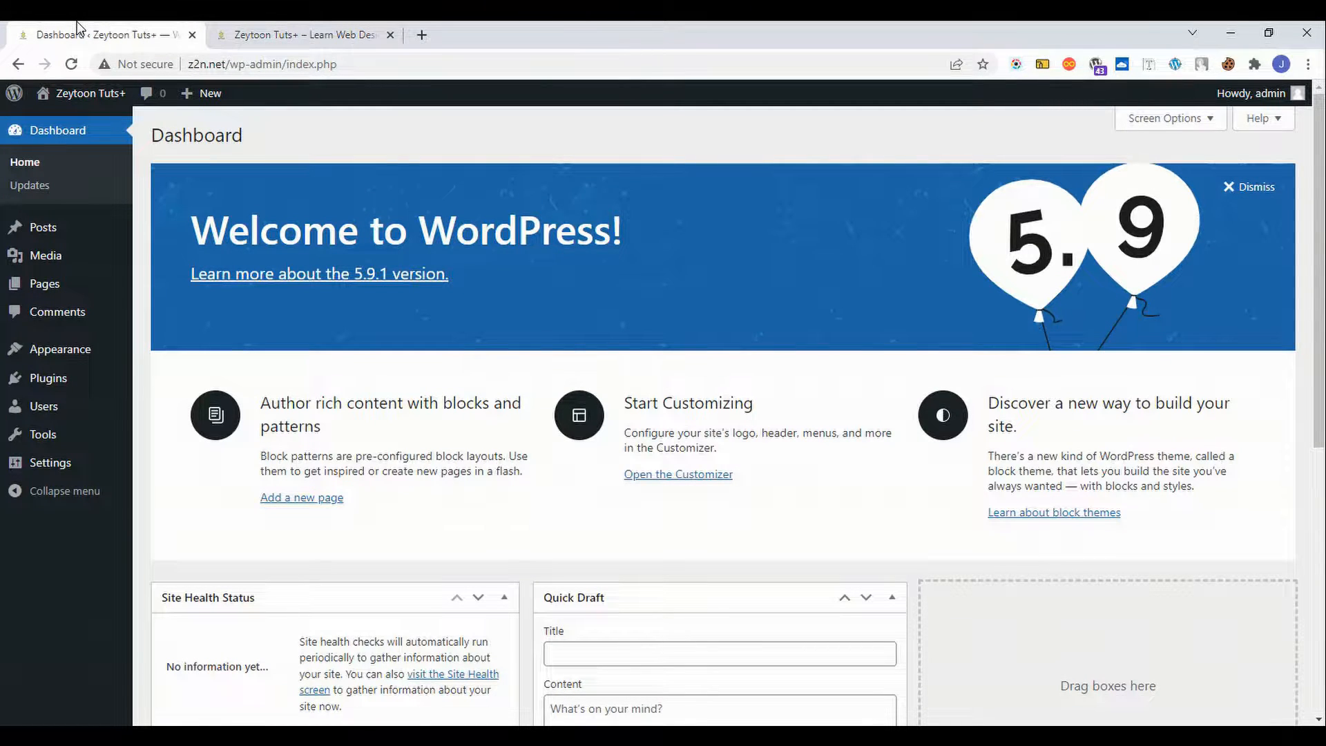
pyautogui.moveTo(83, 347)
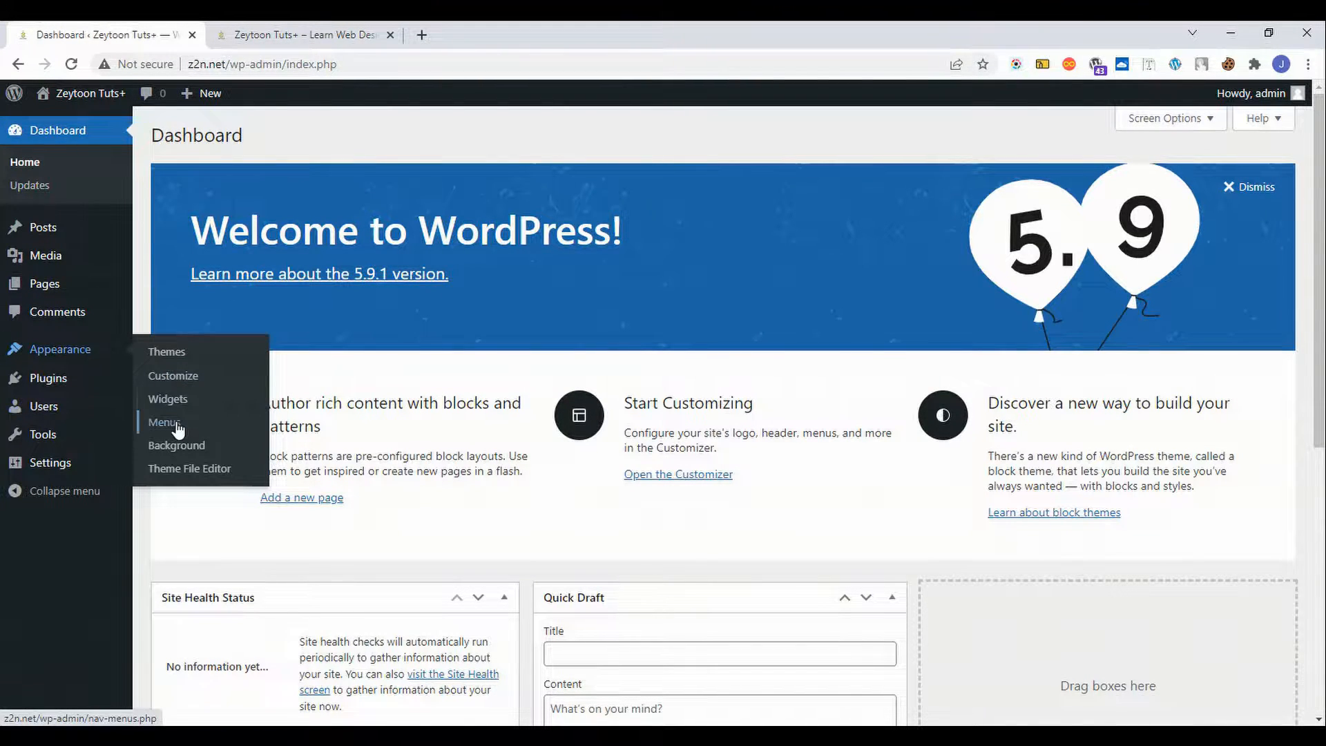
pyautogui.click(173, 424)
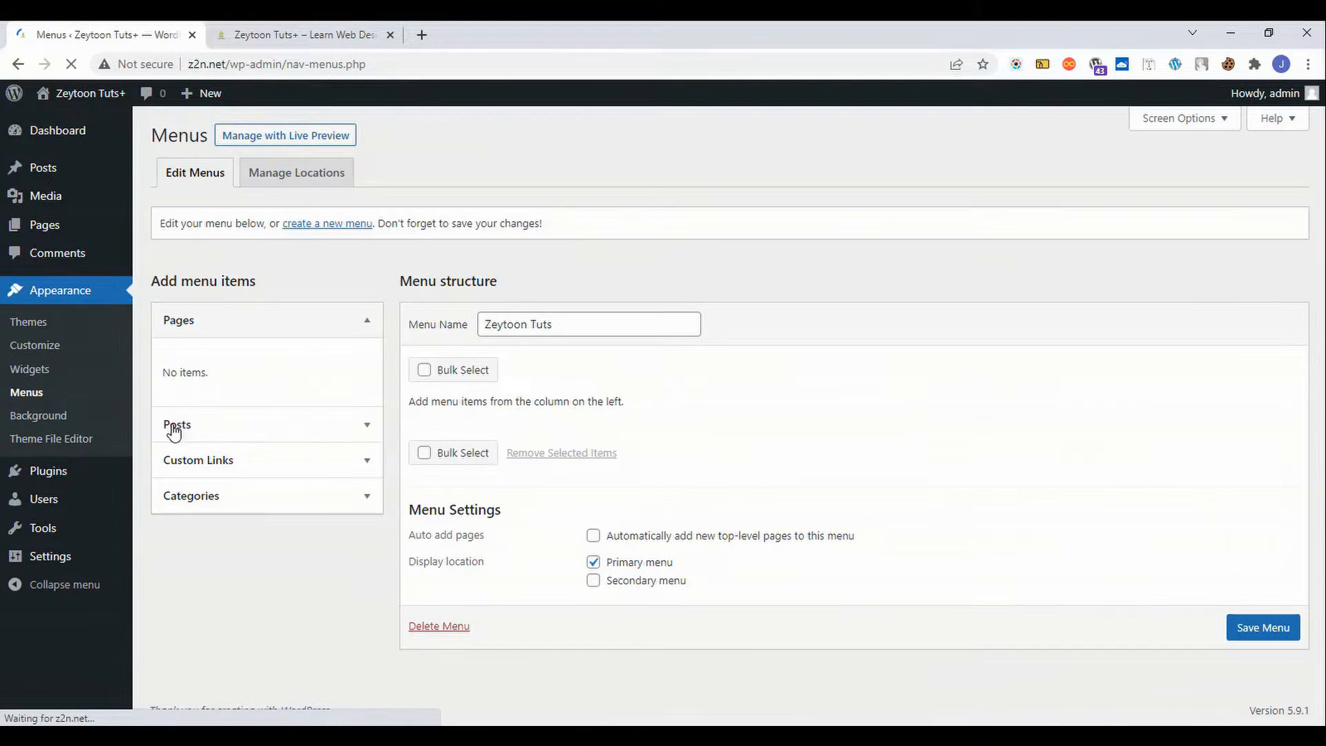
pyautogui.click(610, 332)
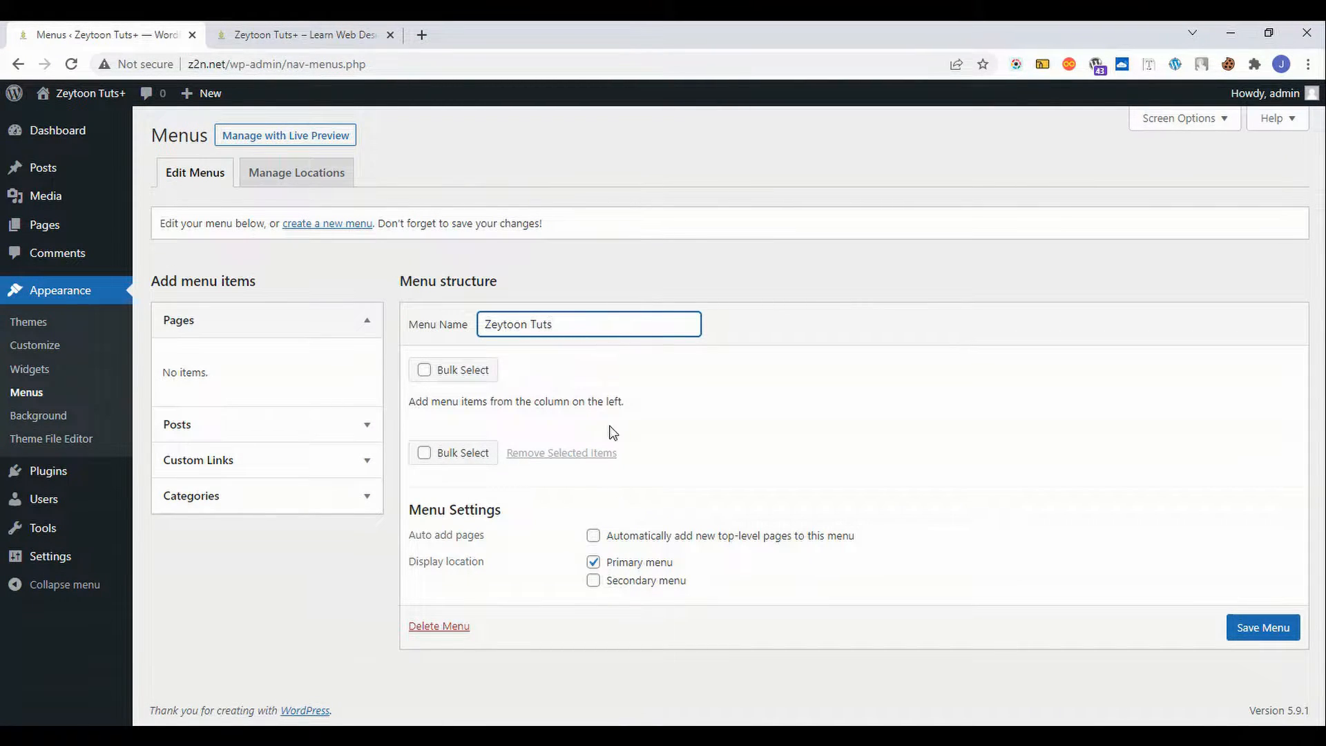
pyautogui.click(628, 570)
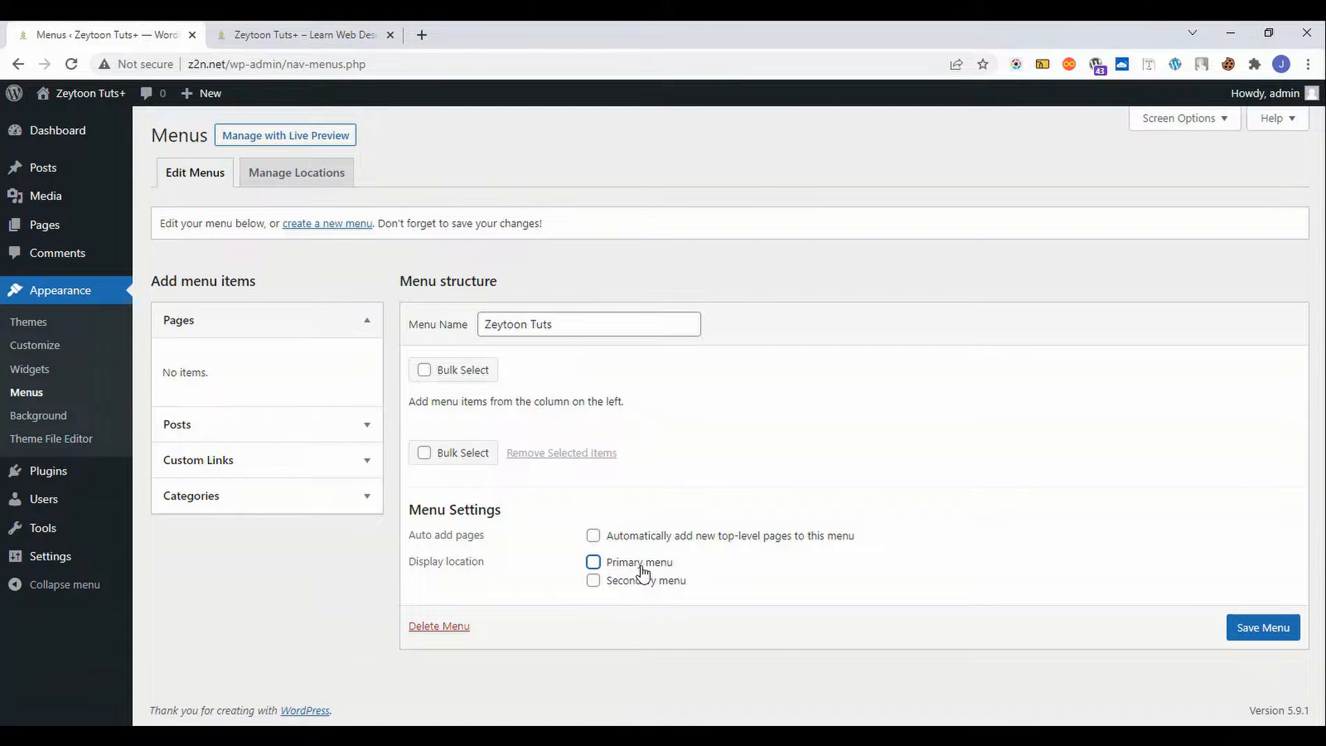
pyautogui.click(632, 571)
pyautogui.click(330, 31)
pyautogui.click(111, 31)
# - Add a custom link with the URL # and the link text Home to the Zeytoon Tuts menu
pyautogui.click(258, 330)
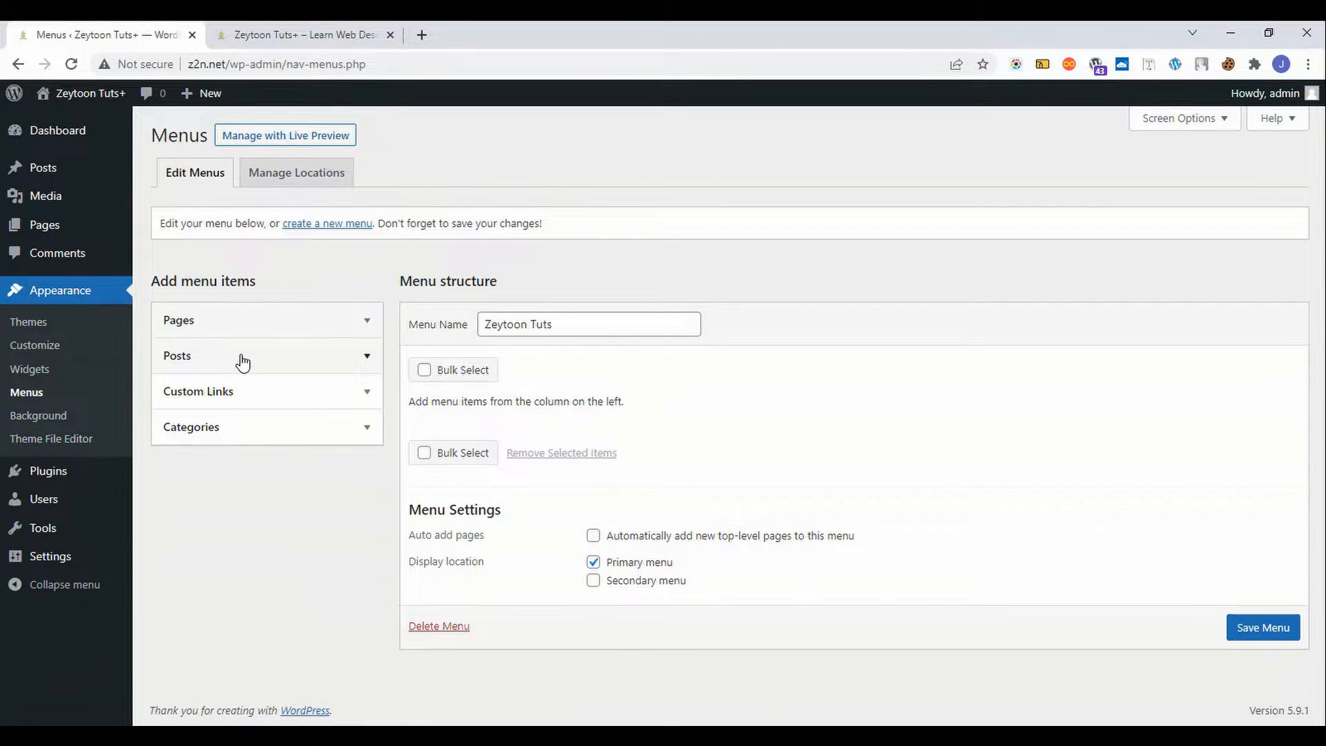
pyautogui.click(243, 393)
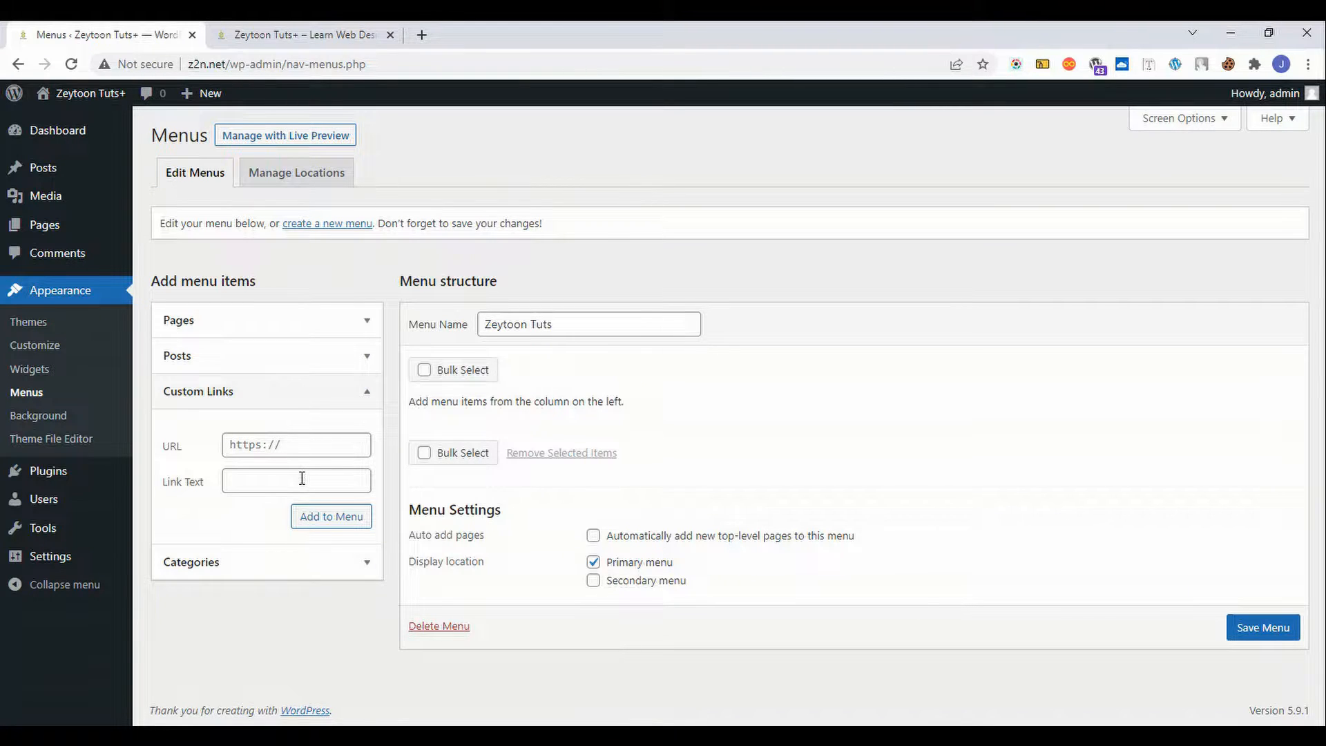
pyautogui.click(292, 448)
pyautogui.write('#')
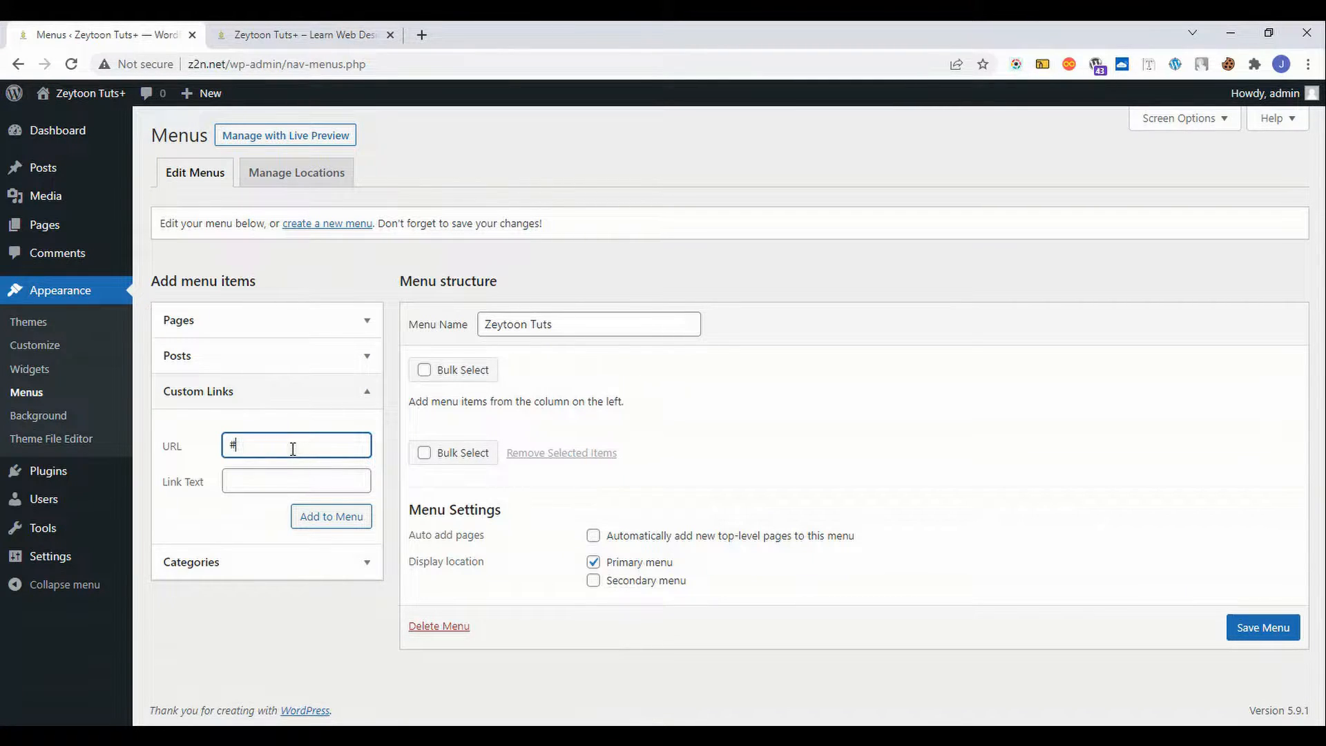
pyautogui.click(309, 491)
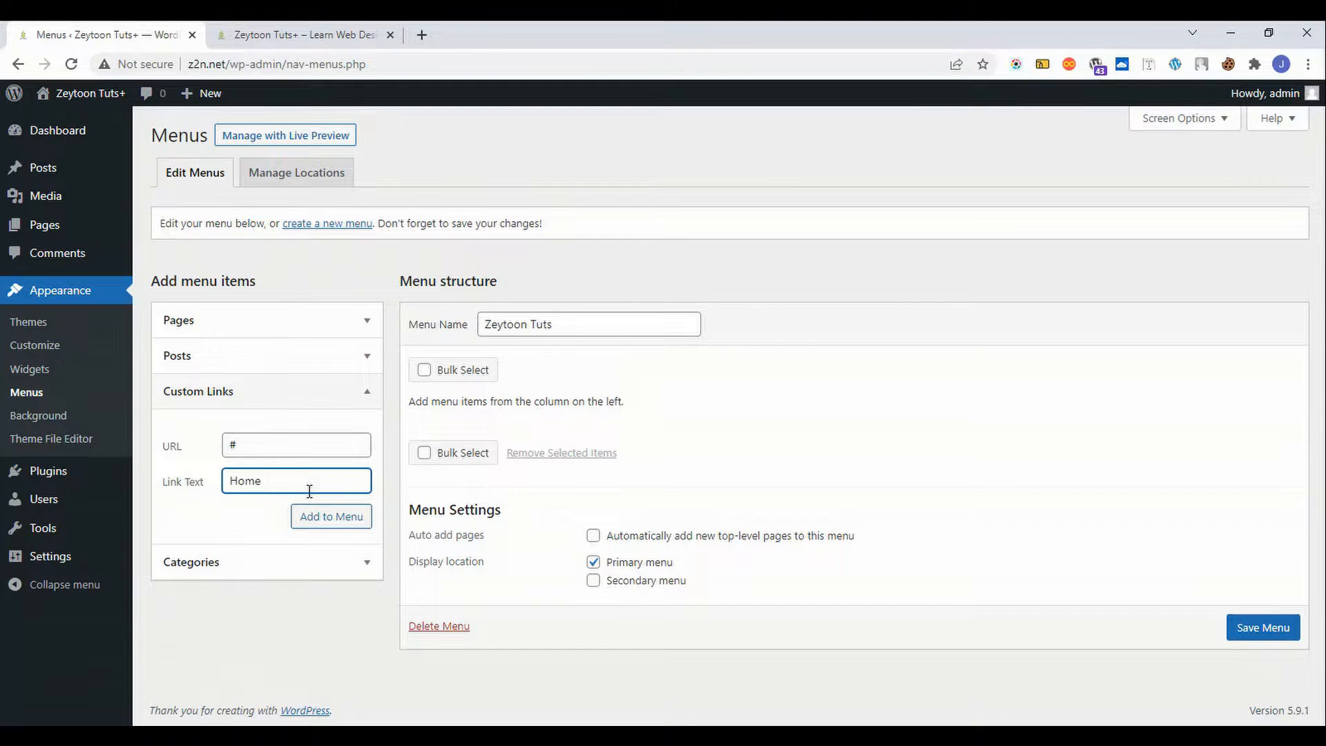
pyautogui.click(325, 518)
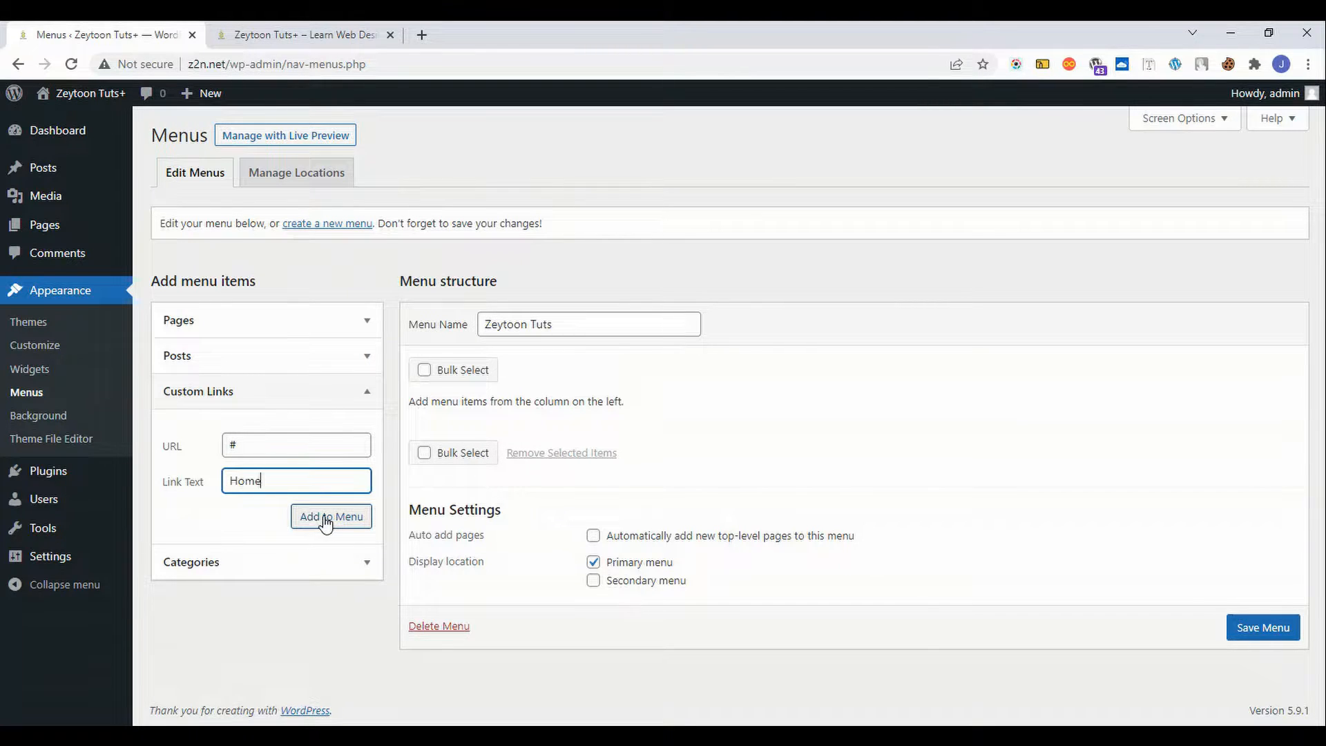
# - Add a second custom link to the menu with the URL # and the link text Contact Us
pyautogui.click(284, 442)
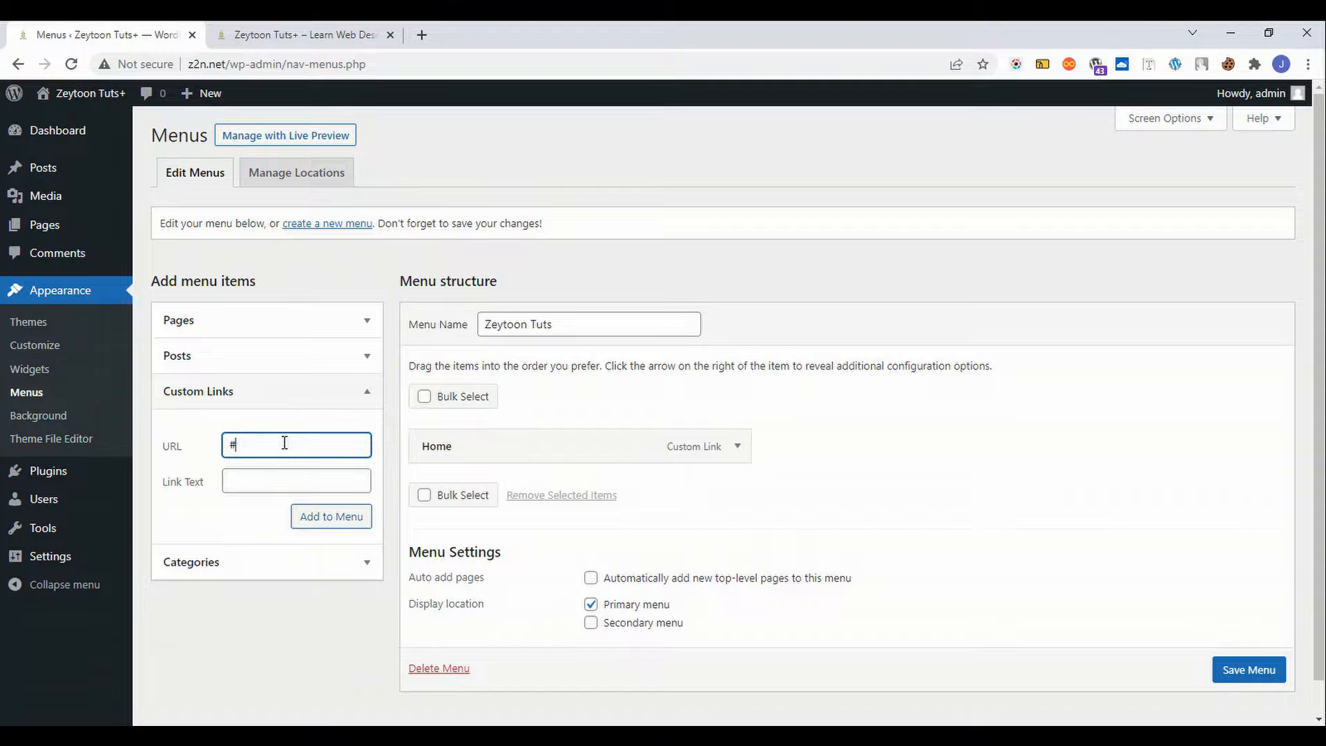
pyautogui.press('Tab')
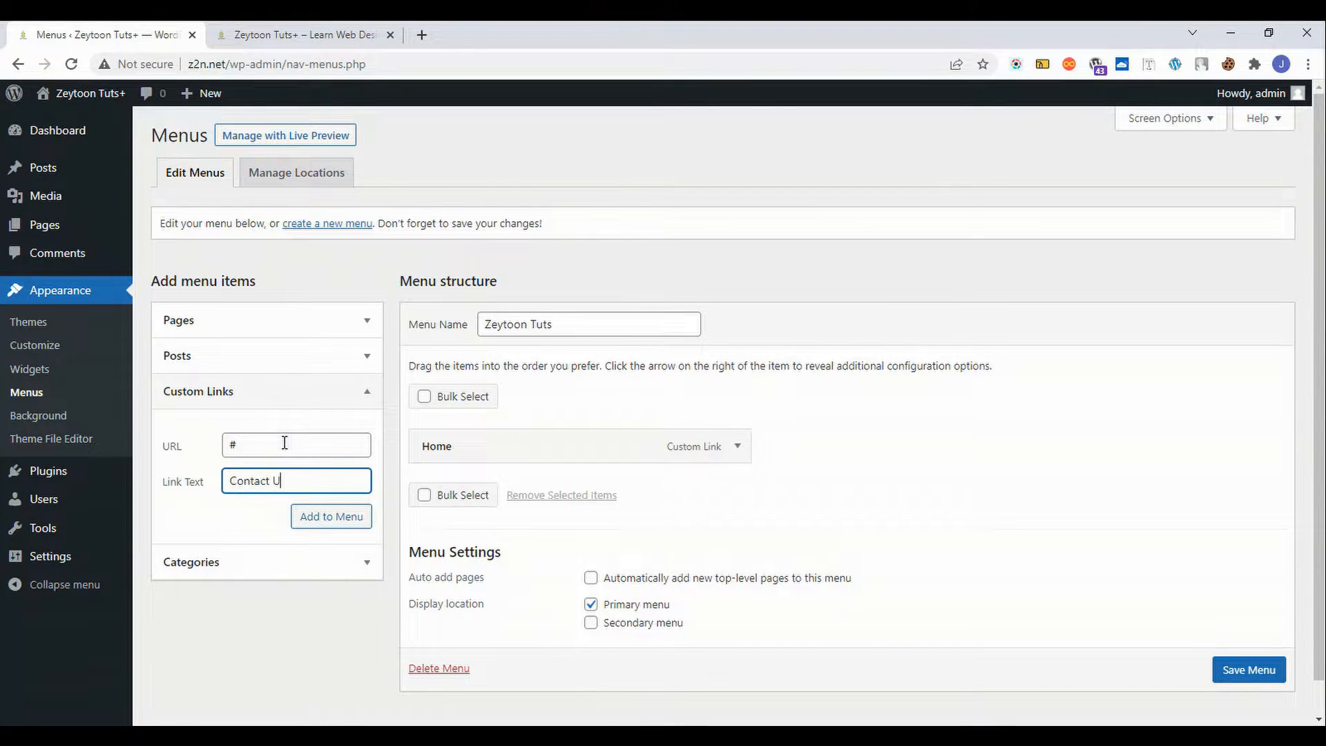
pyautogui.click(331, 524)
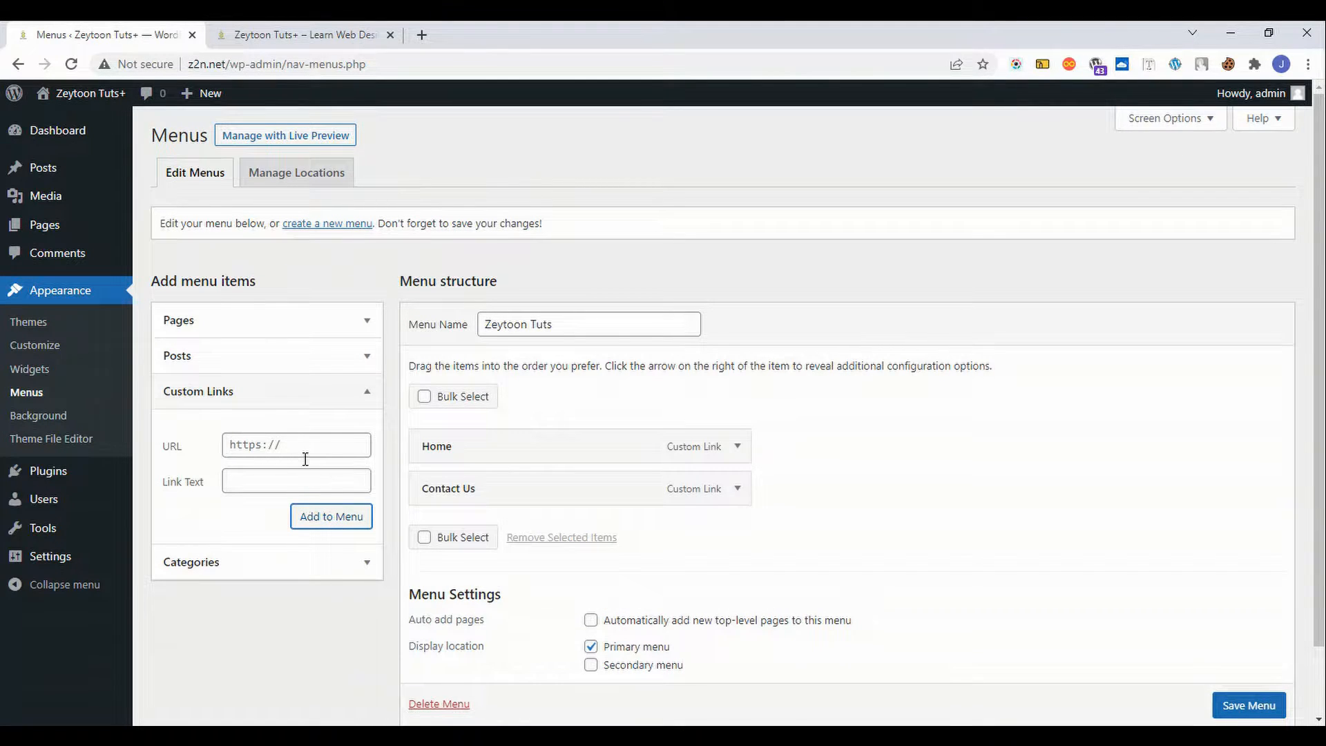
# - Save the Zeytoon Tuts menu and reload the site's front page
pyautogui.click(1247, 705)
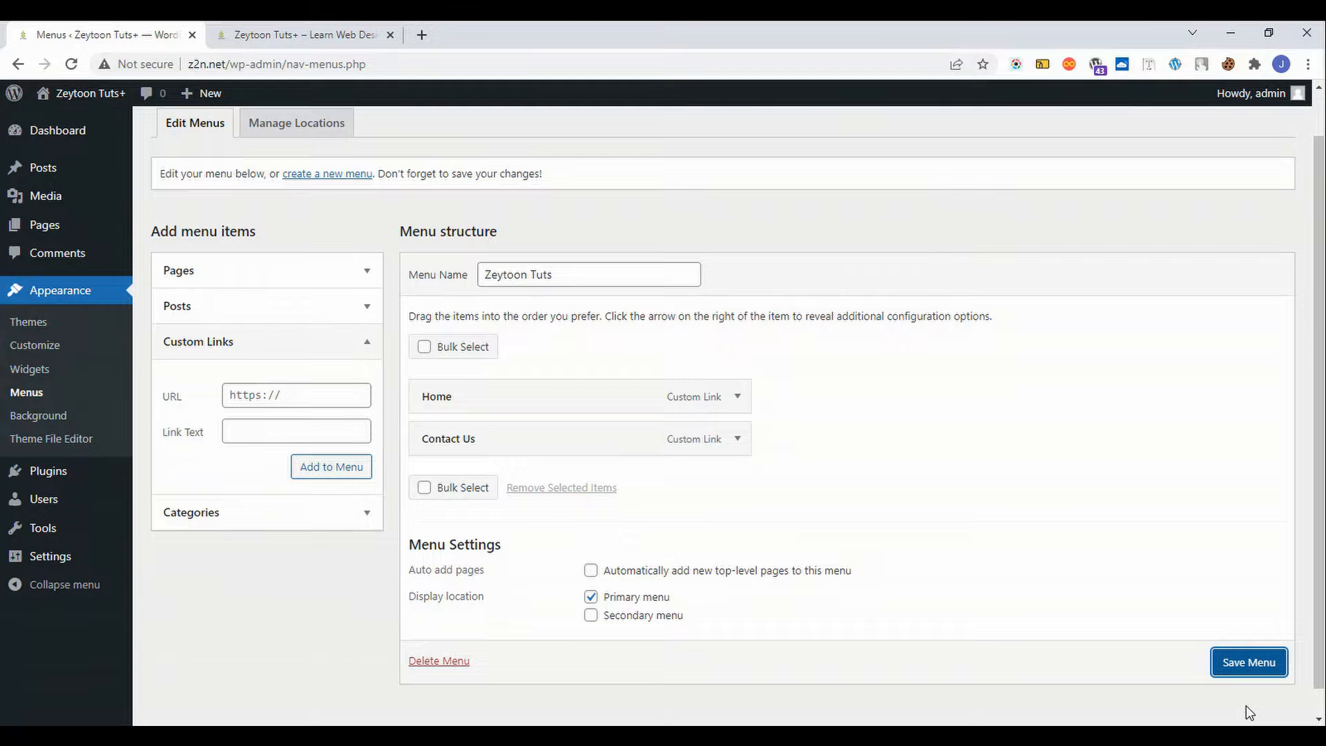
pyautogui.click(289, 20)
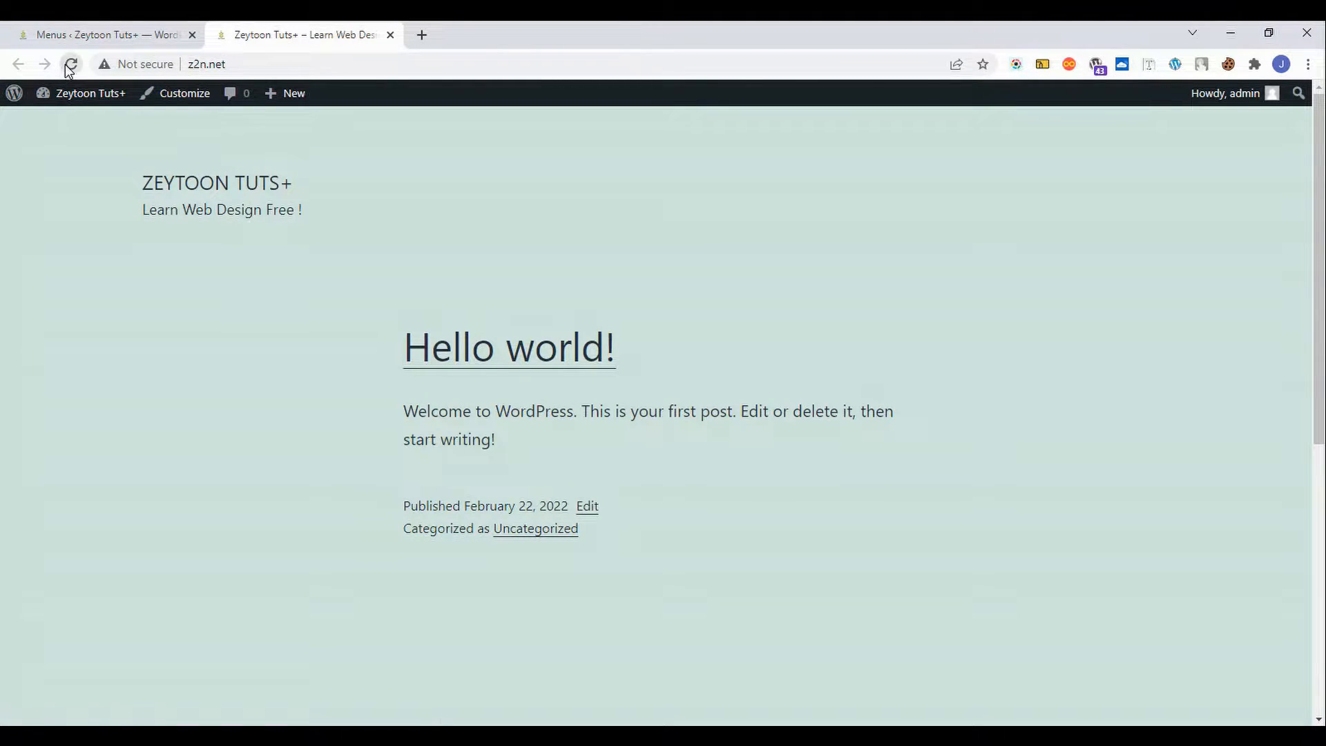
pyautogui.click(71, 65)
# - Open z2n.net/cpanel in a new browser tab
pyautogui.click(422, 35)
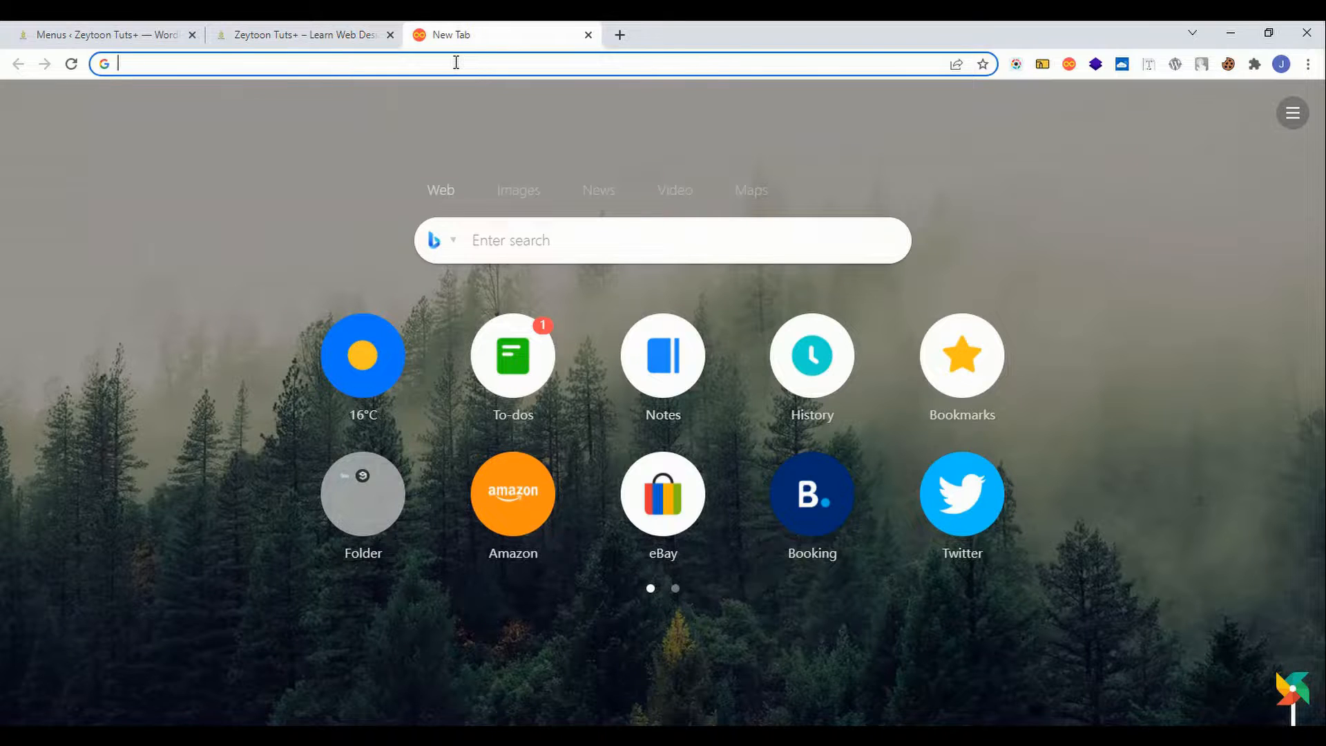
pyautogui.write('z2')
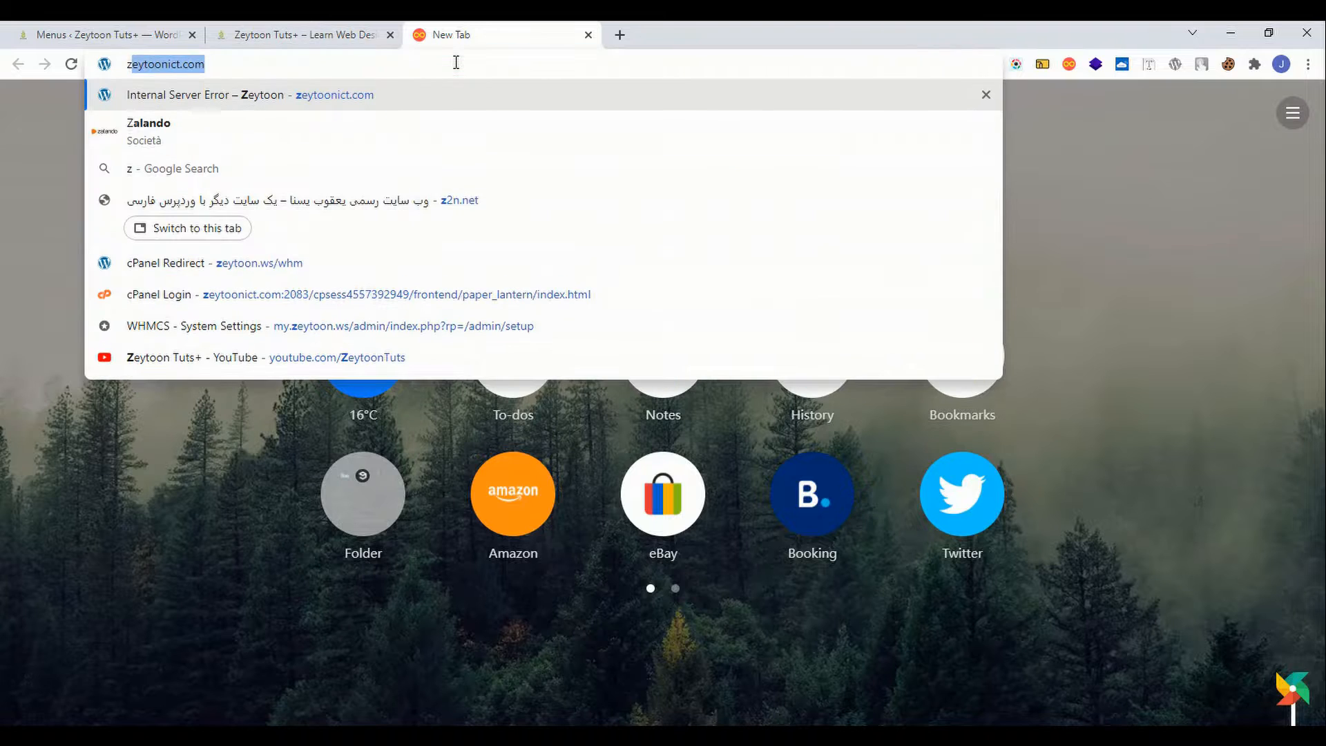
pyautogui.write('n.net')
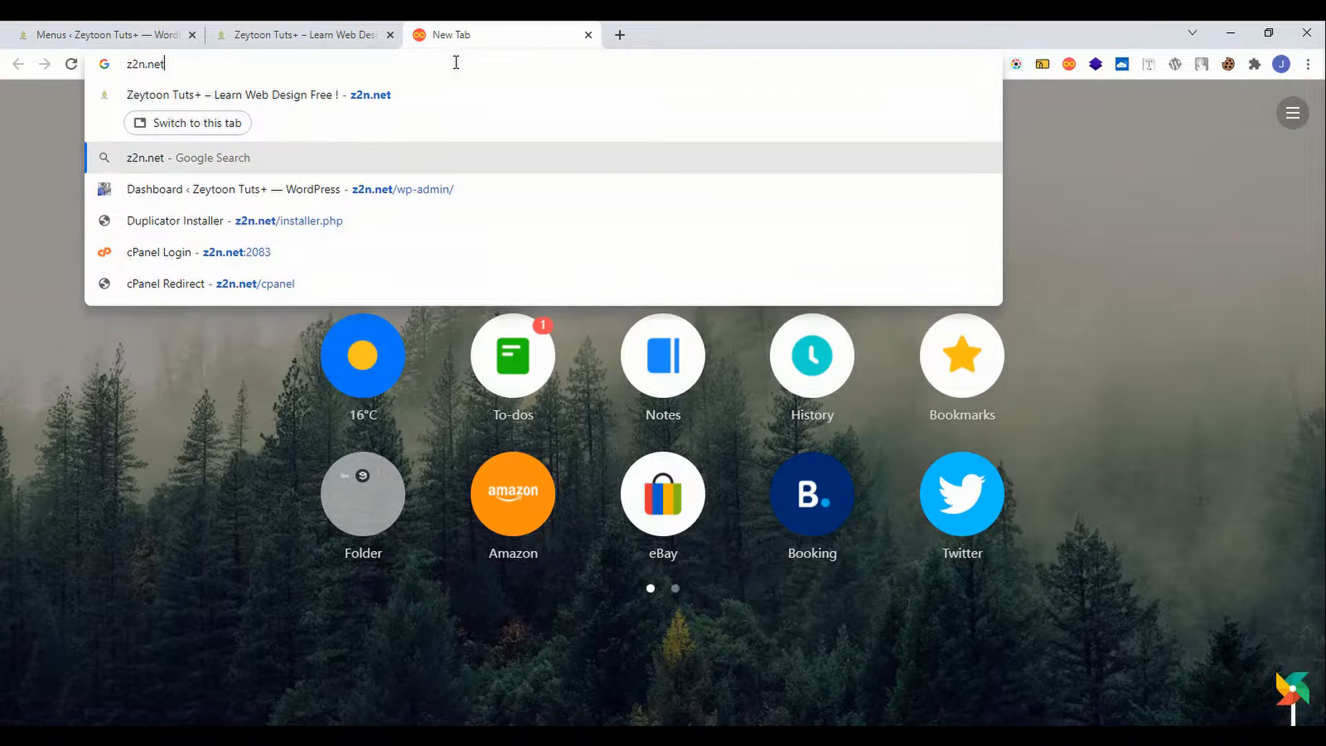
pyautogui.press('Down')
pyautogui.press('Down')
pyautogui.press('Down')
pyautogui.press('Down')
pyautogui.press('Down')
pyautogui.press('Return')
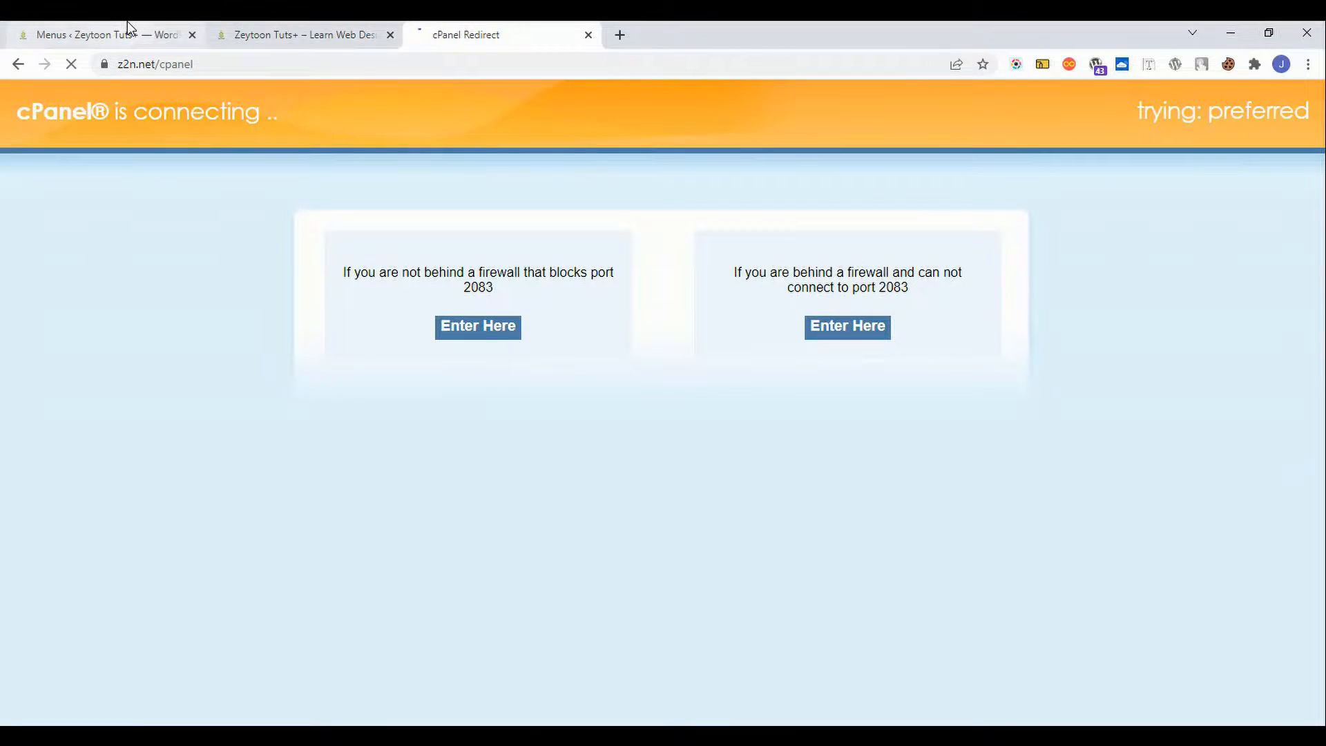
# - Return to the menu editor, save the menu again and check the navigation on the site's front page
pyautogui.click(127, 26)
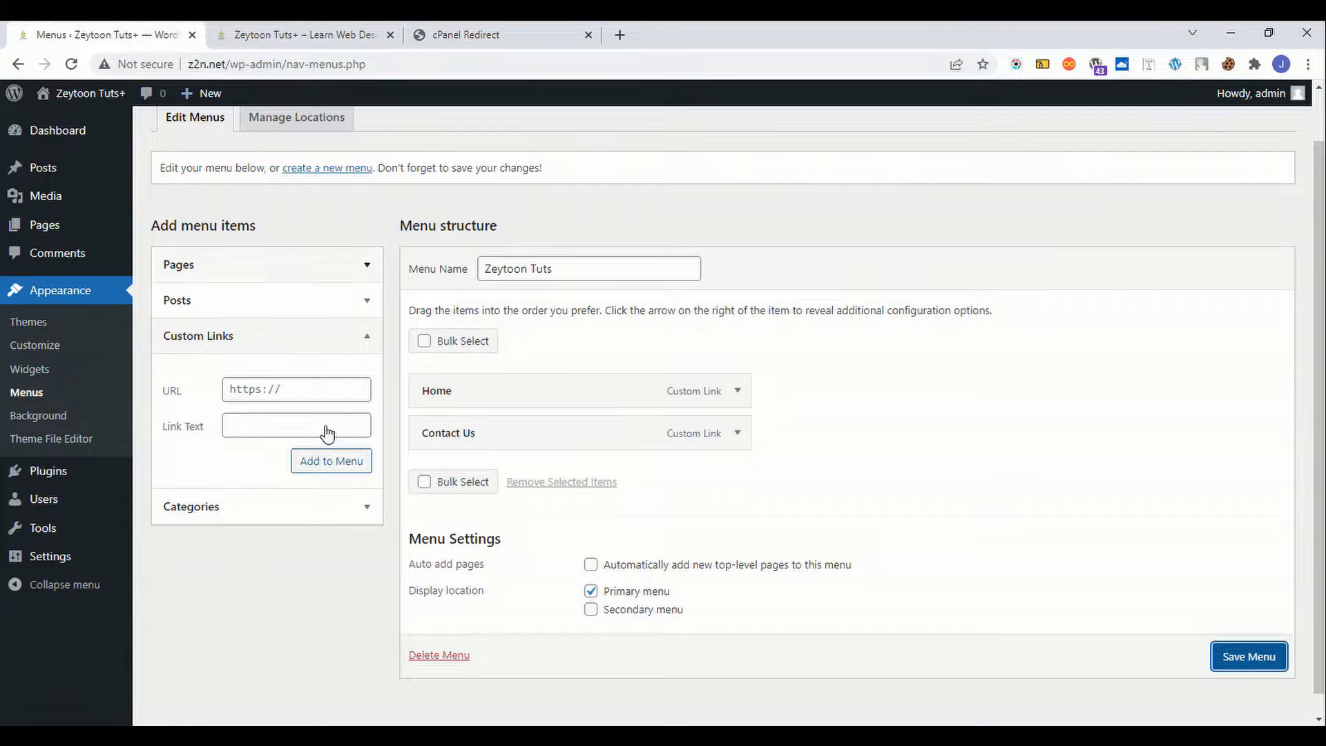
pyautogui.click(1278, 659)
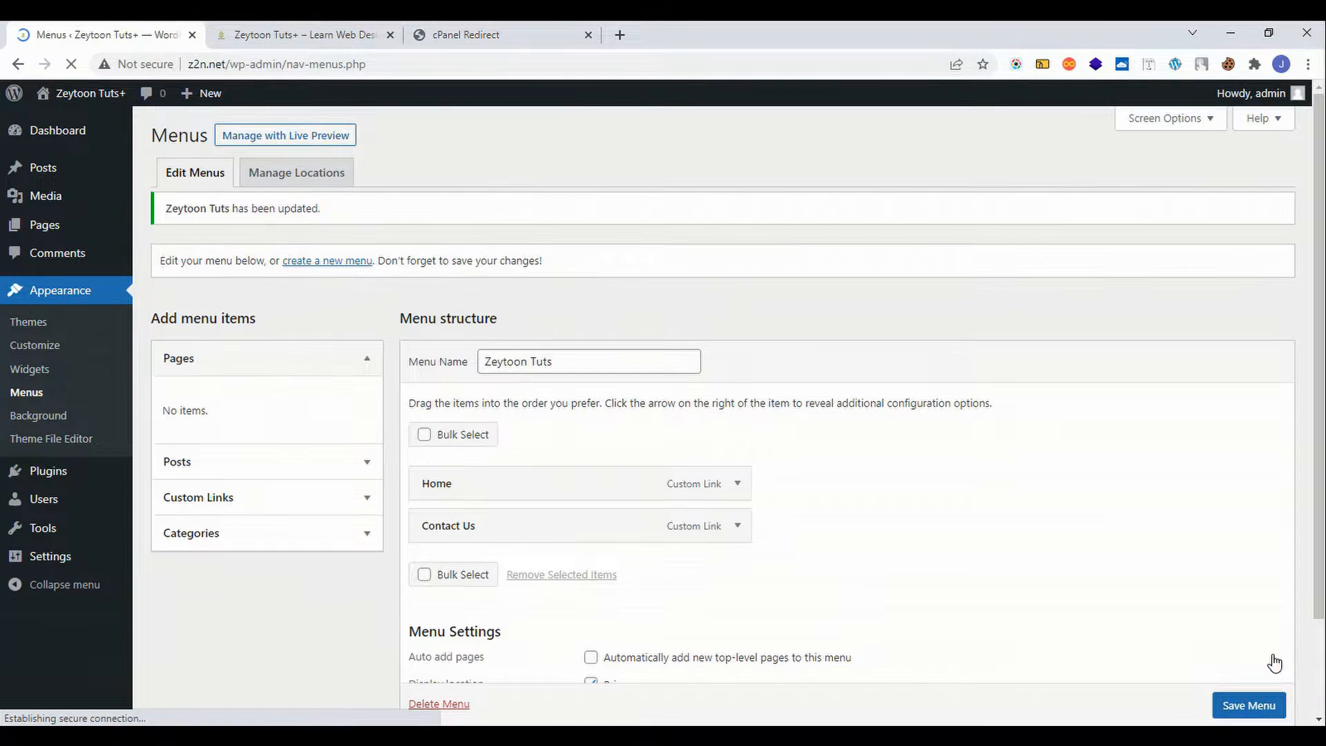
pyautogui.click(309, 29)
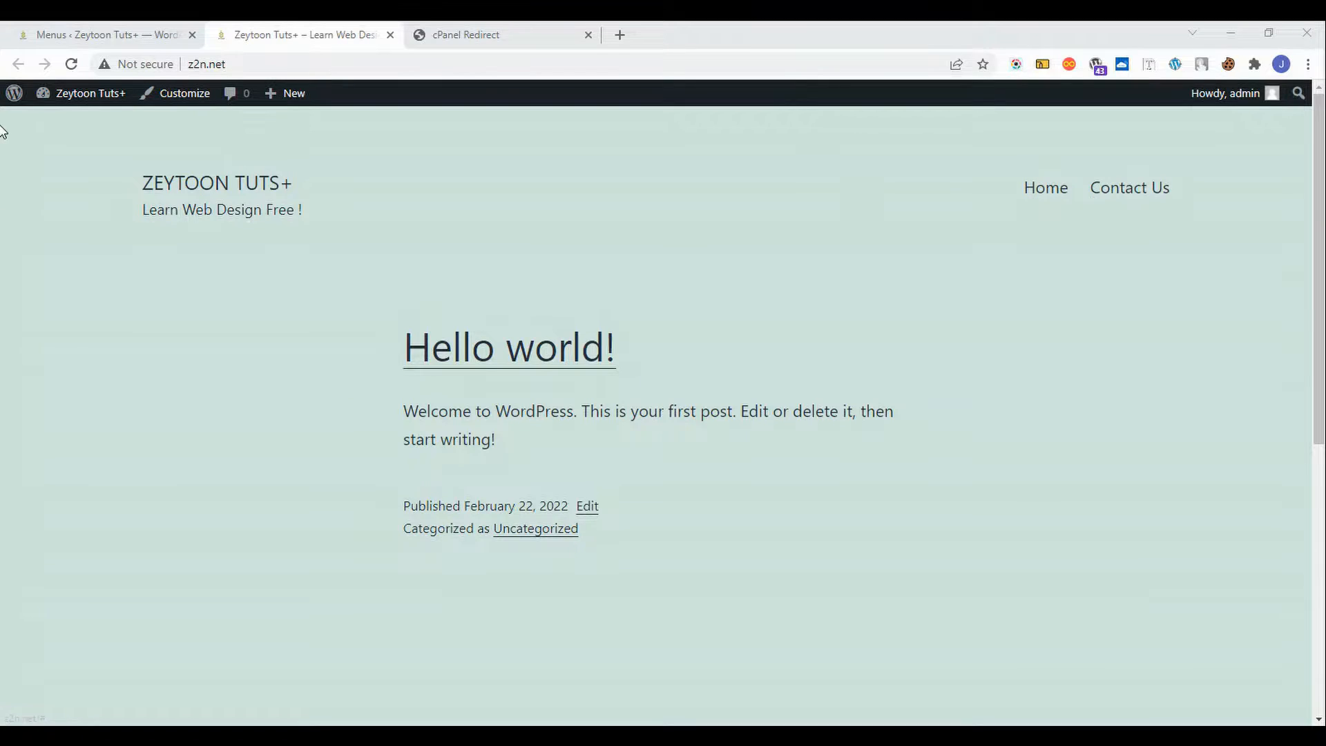
# - From the WordPress admin, open the editor for a new page in a separate browser tab
pyautogui.click(56, 29)
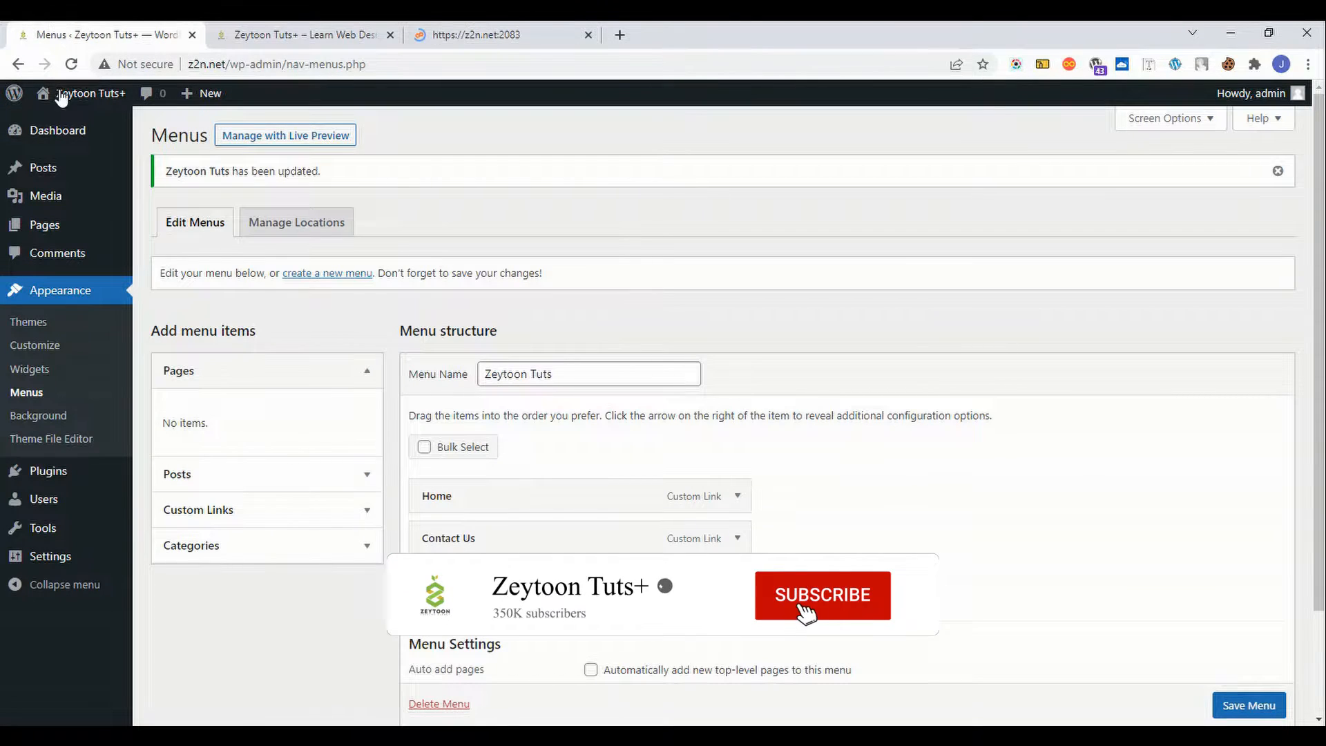
pyautogui.moveTo(98, 231)
pyautogui.rightClick(163, 232)
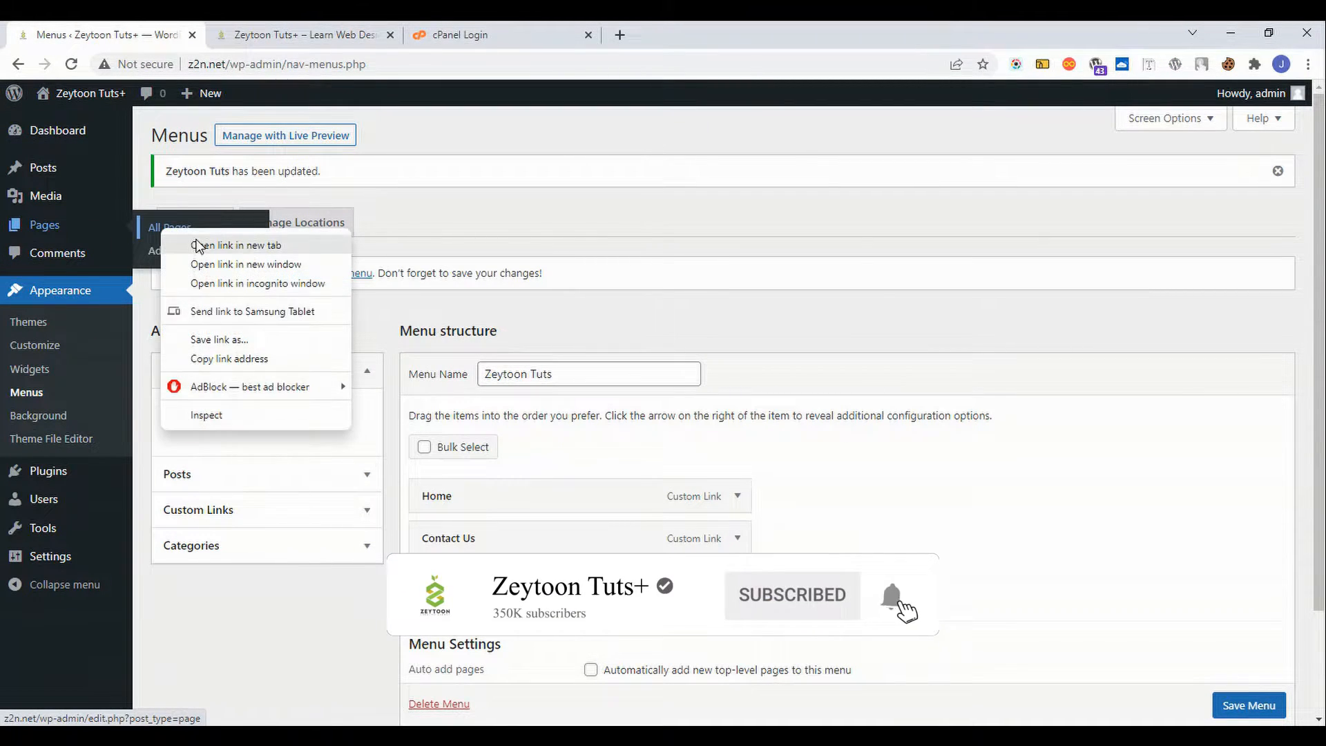
pyautogui.click(482, 223)
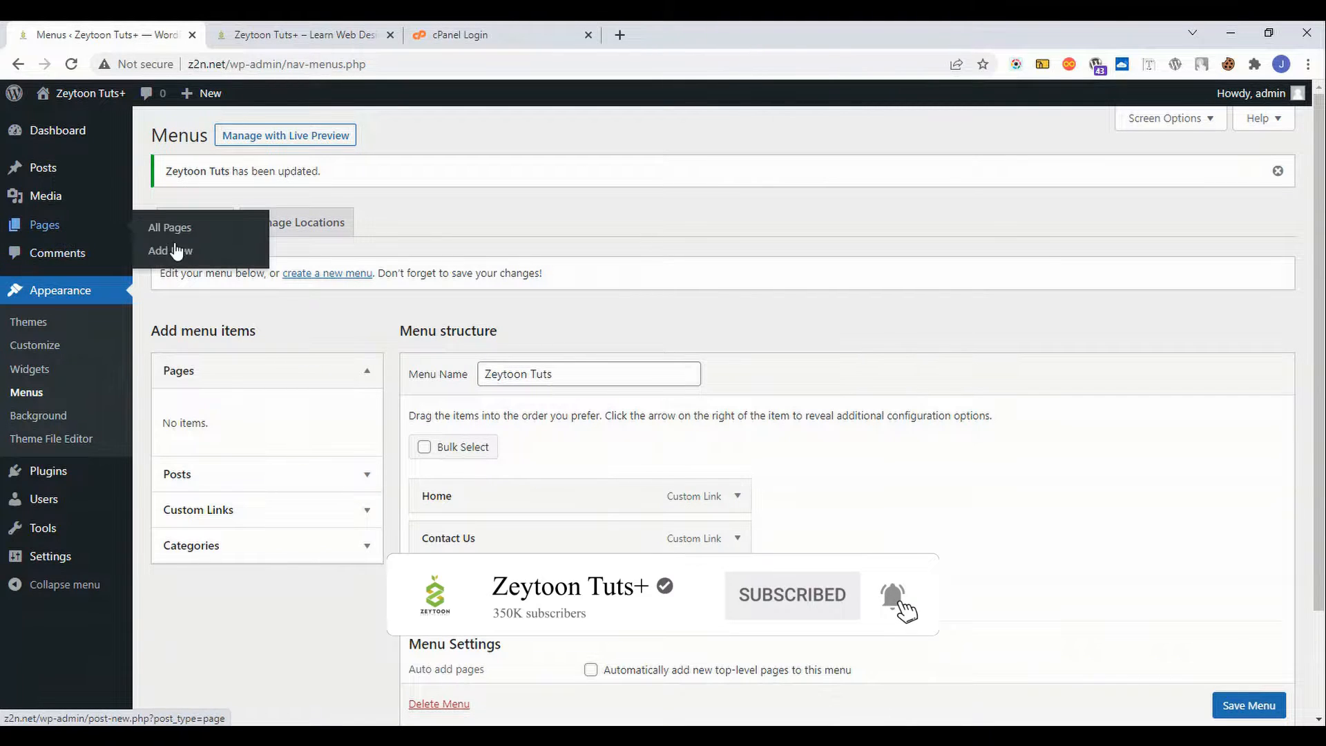
pyautogui.rightClick(174, 253)
pyautogui.click(219, 275)
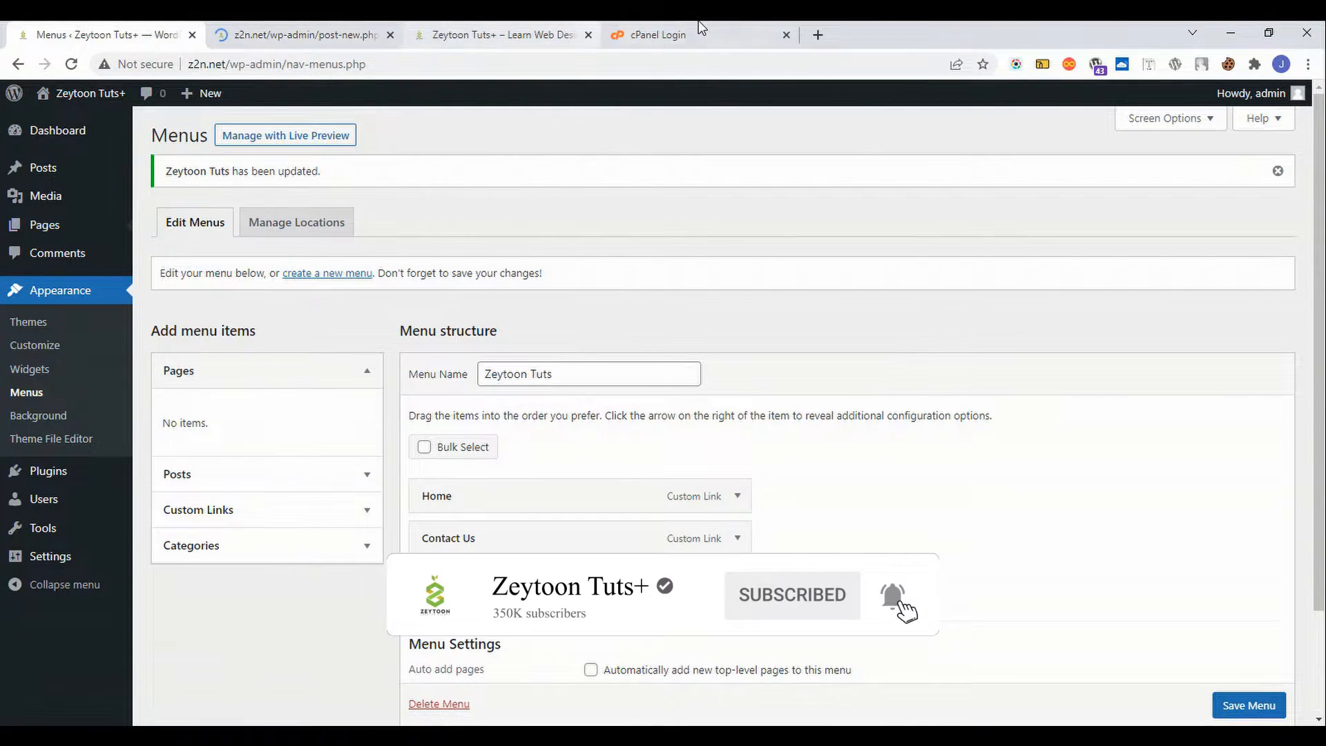
# - Open lipsum.com in a new tab and generate 5 paragraphs of Lorem Ipsum text
pyautogui.click(818, 35)
pyautogui.write('lipsu')
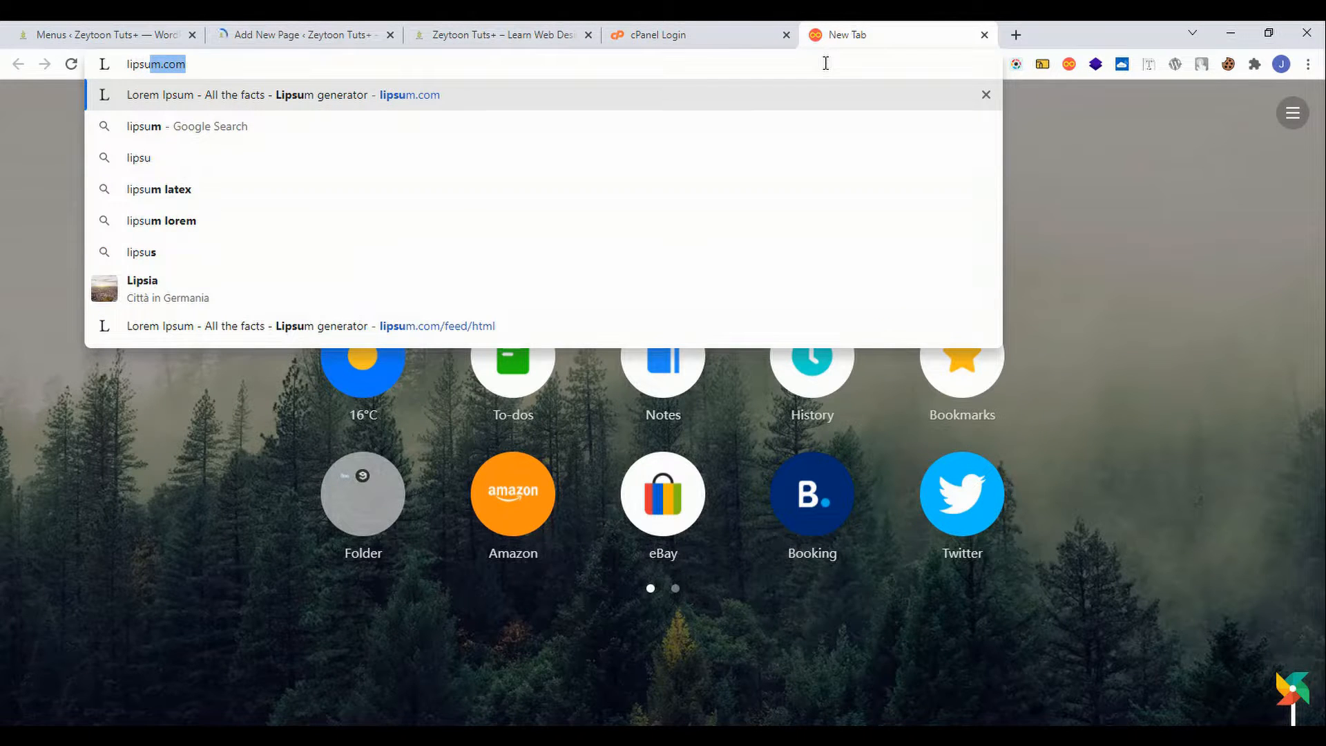
pyautogui.press('Return')
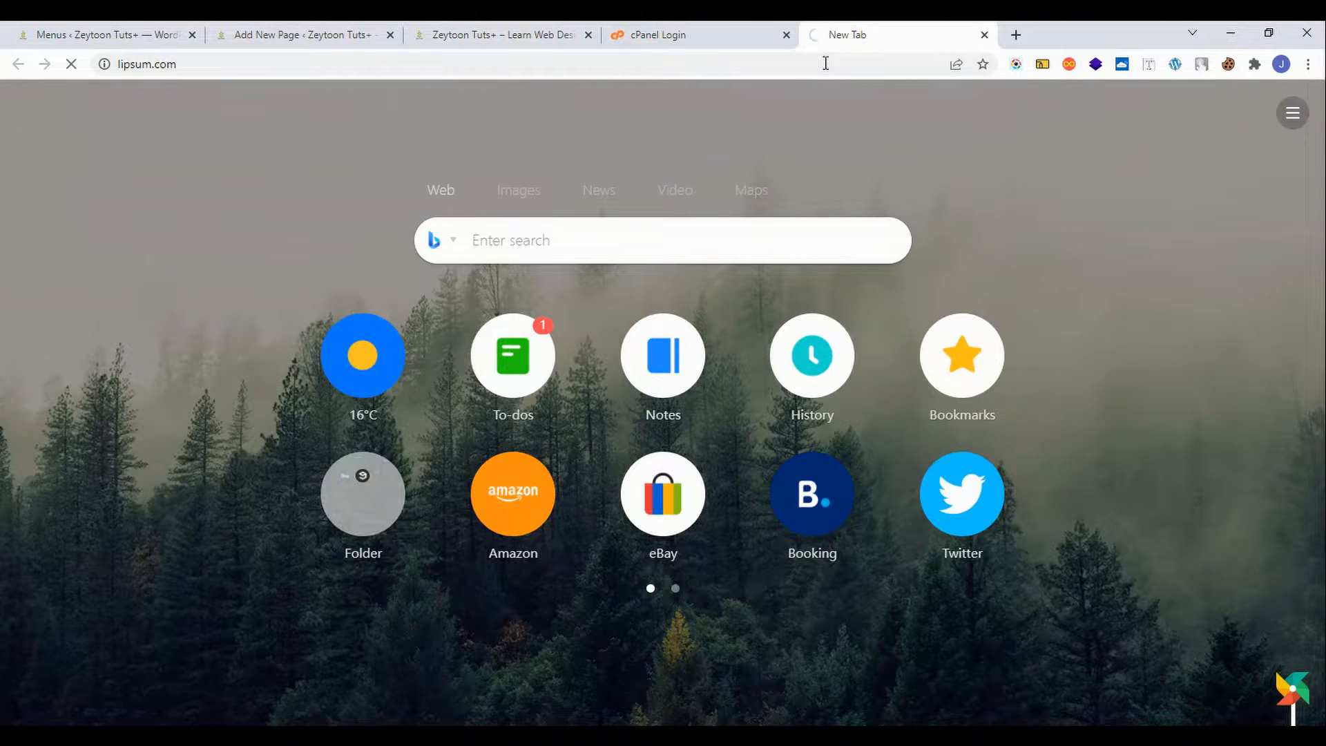
pyautogui.scroll(-3, 635, 295)
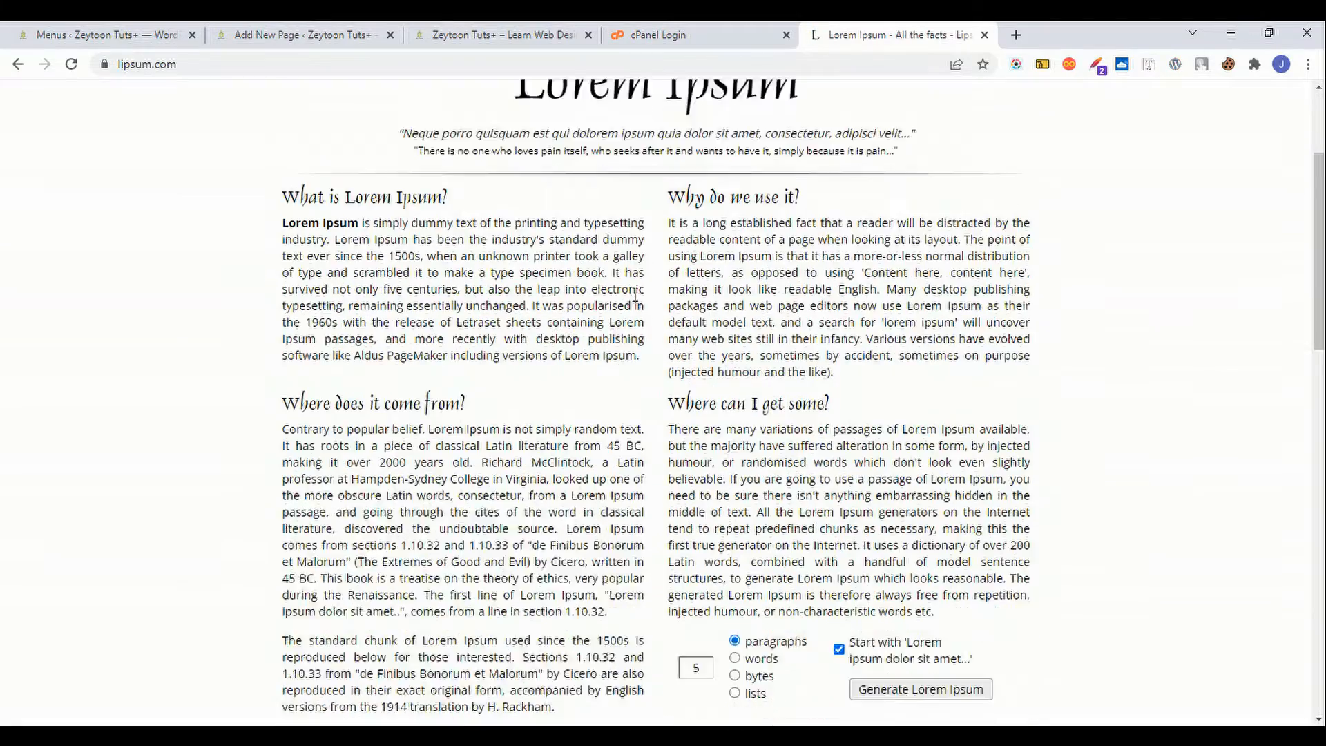
pyautogui.scroll(-5, 635, 295)
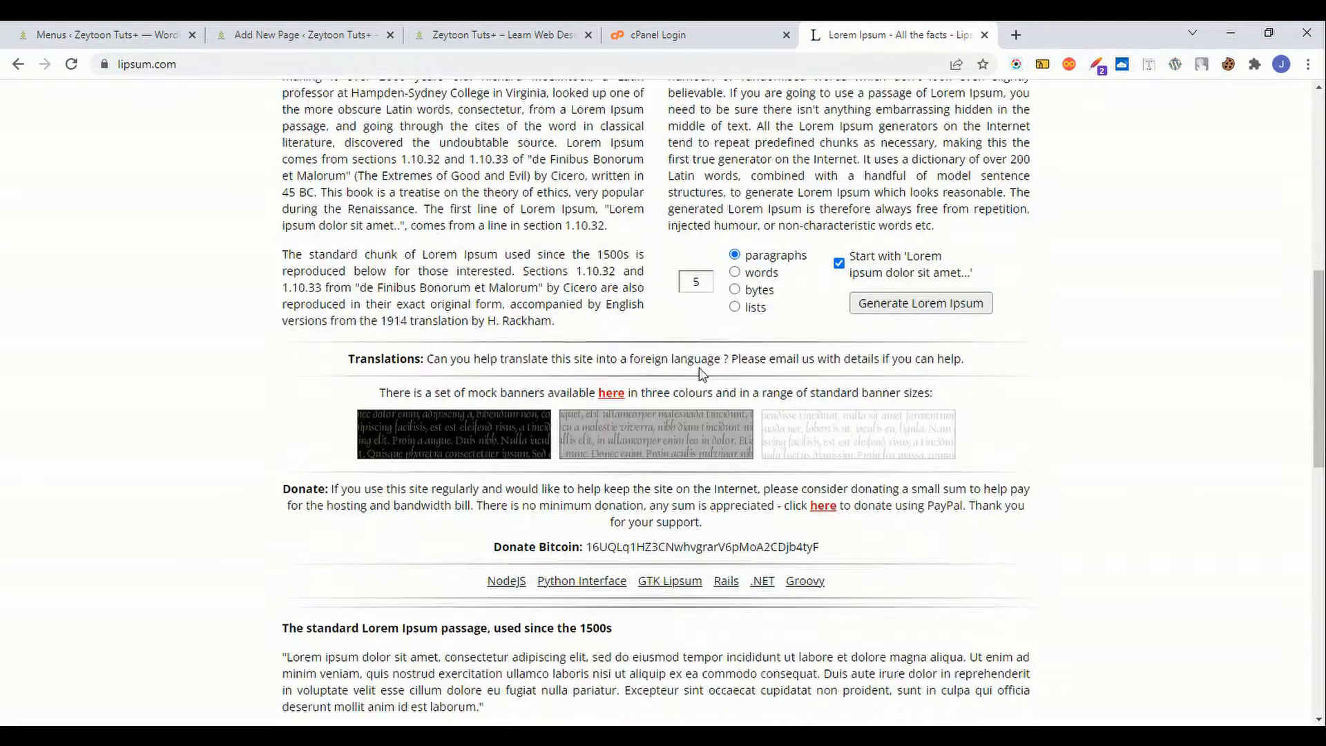
pyautogui.click(899, 305)
pyautogui.scroll(-4, 826, 311)
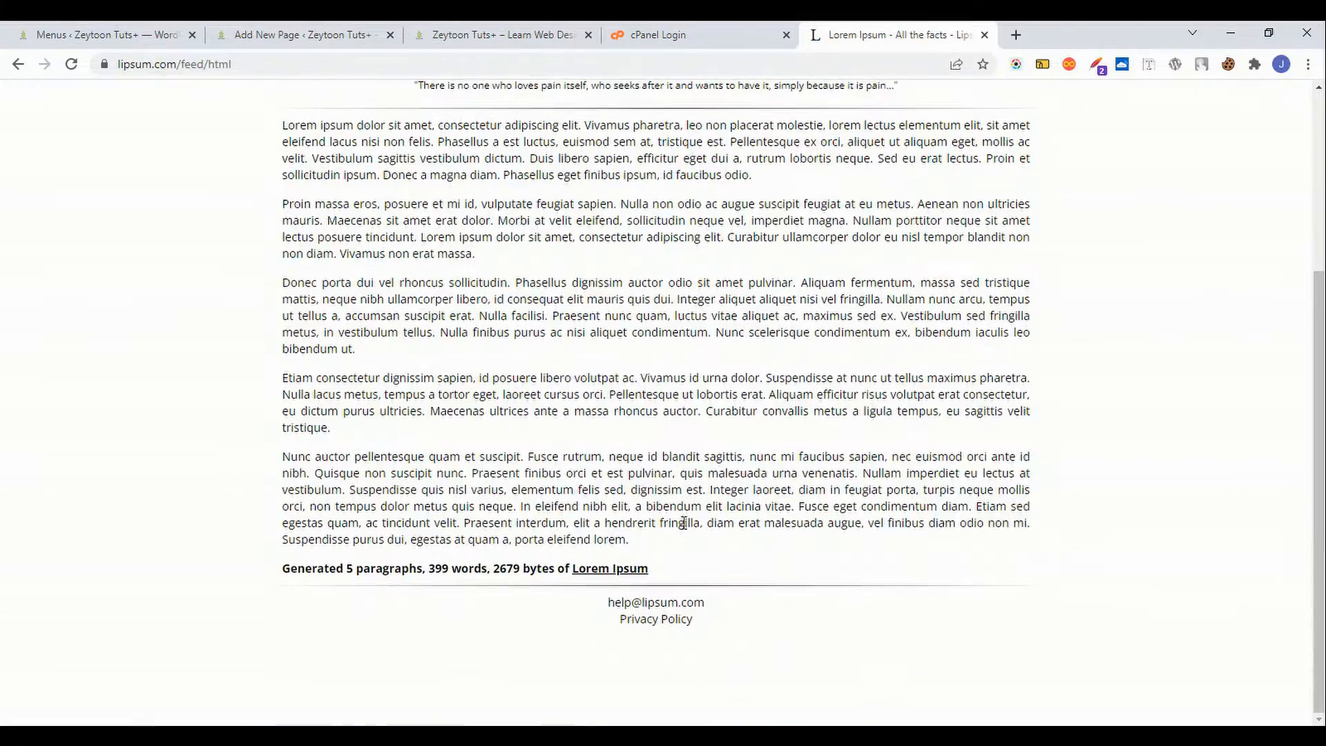
# - Copy the generated Lorem Ipsum paragraphs and paste them into the body of the new WordPress page
pyautogui.moveTo(653, 546); pyautogui.dragTo(251, 389)
pyautogui.click(471, 33)
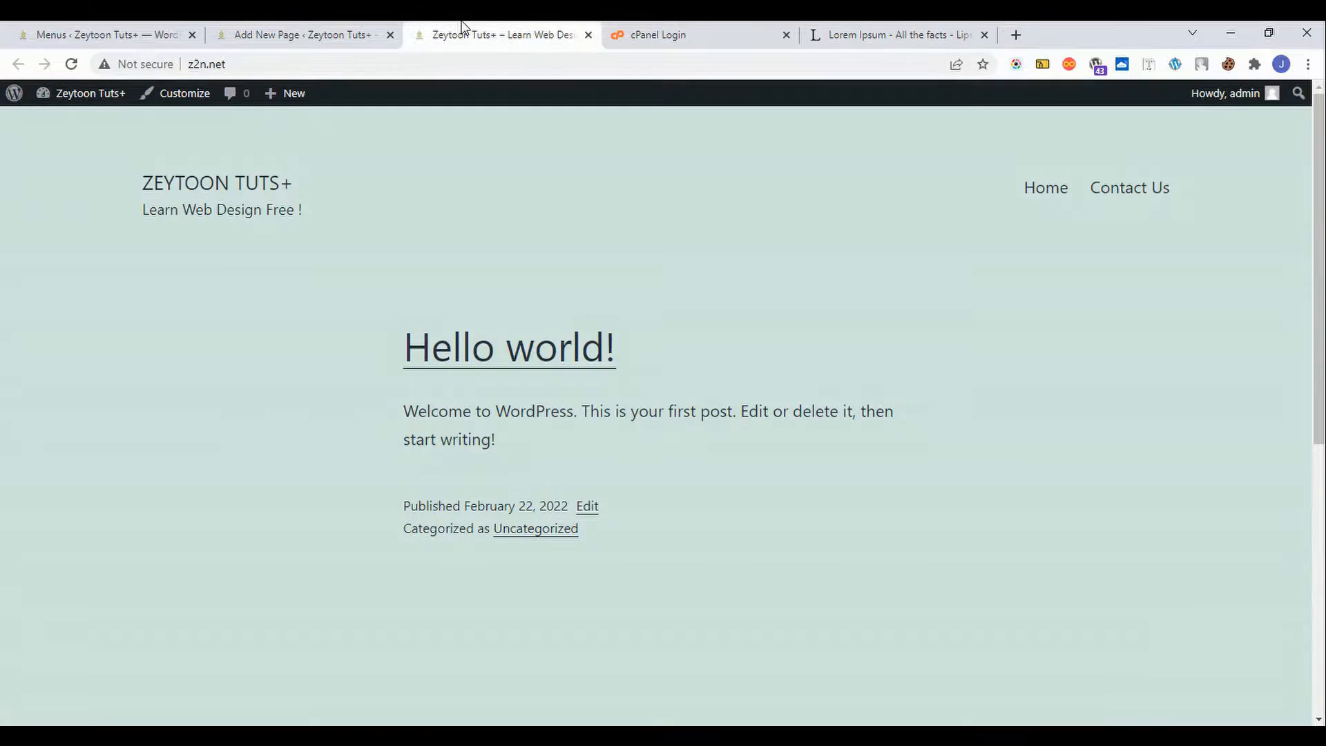
pyautogui.click(271, 31)
pyautogui.click(354, 385)
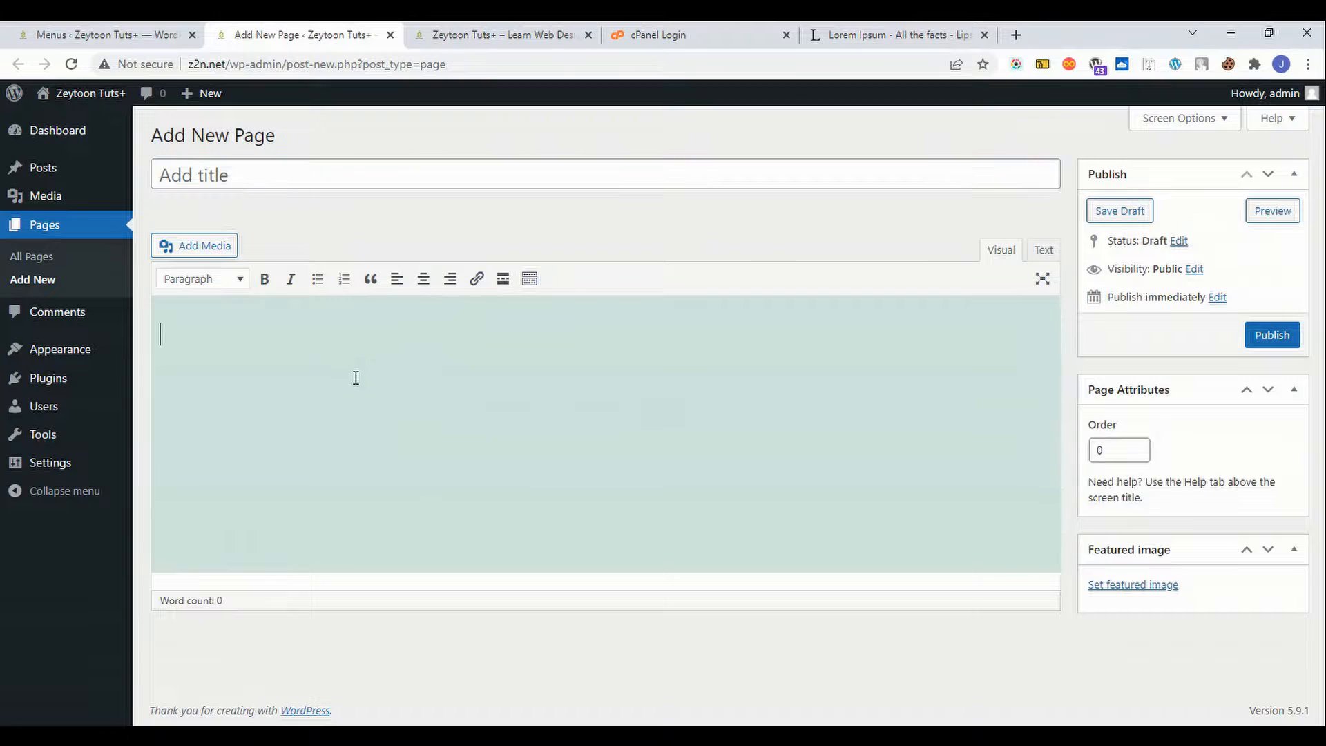
pyautogui.hotkey('ctrl', 'v')
# - Title the new page "About Us" and publish it
pyautogui.scroll(5, 309, 261)
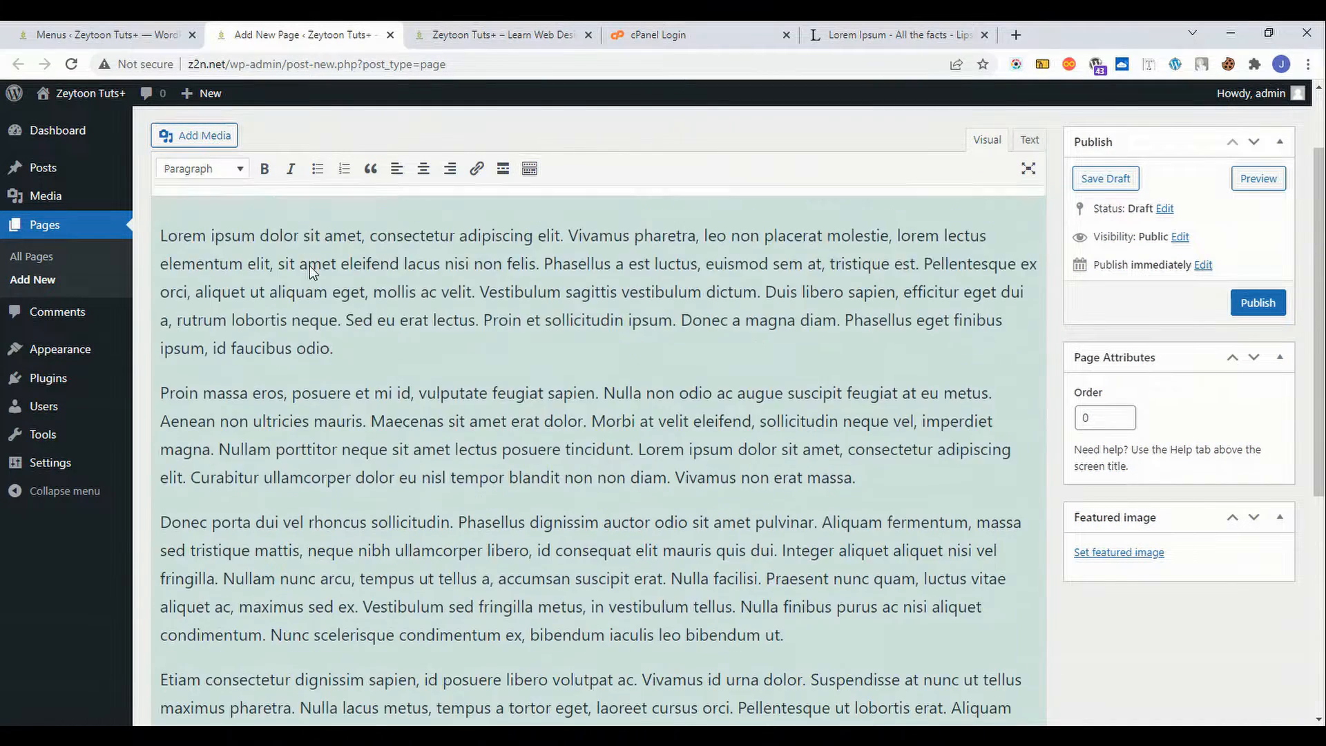
pyautogui.click(228, 181)
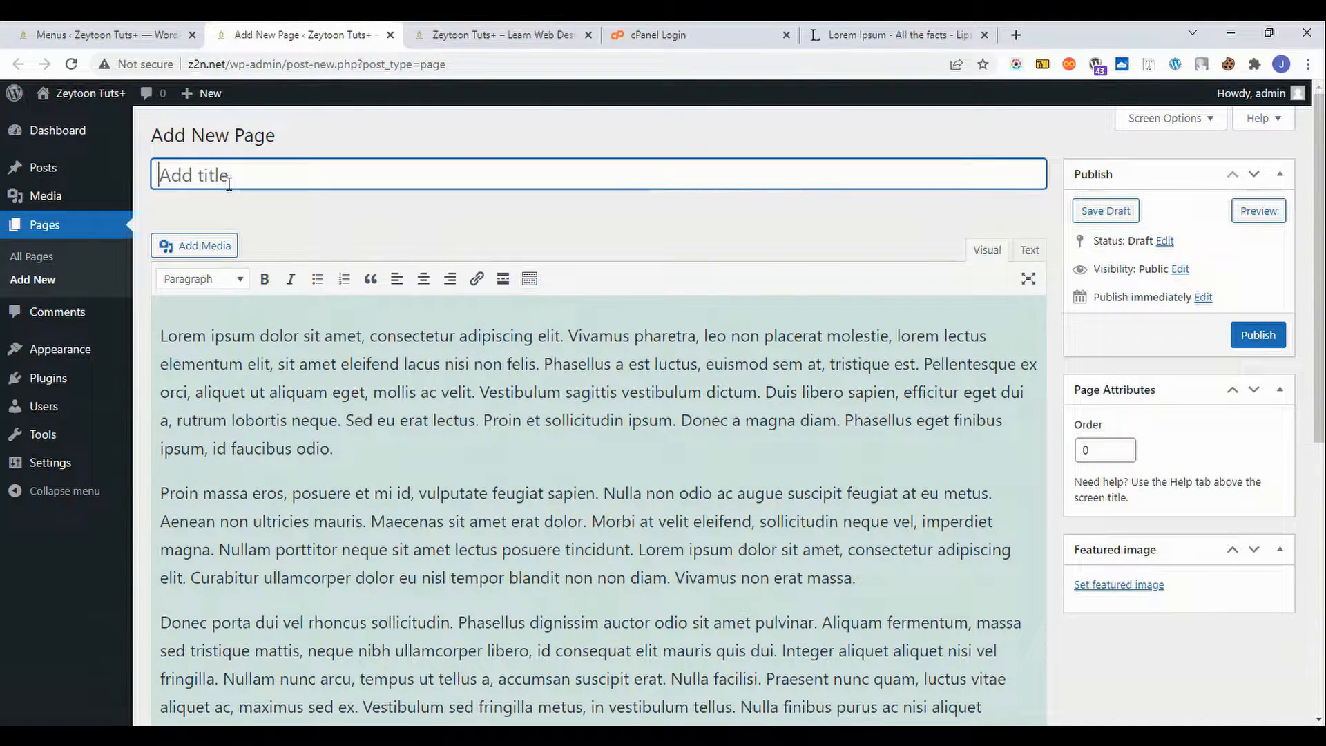
pyautogui.write('About Us')
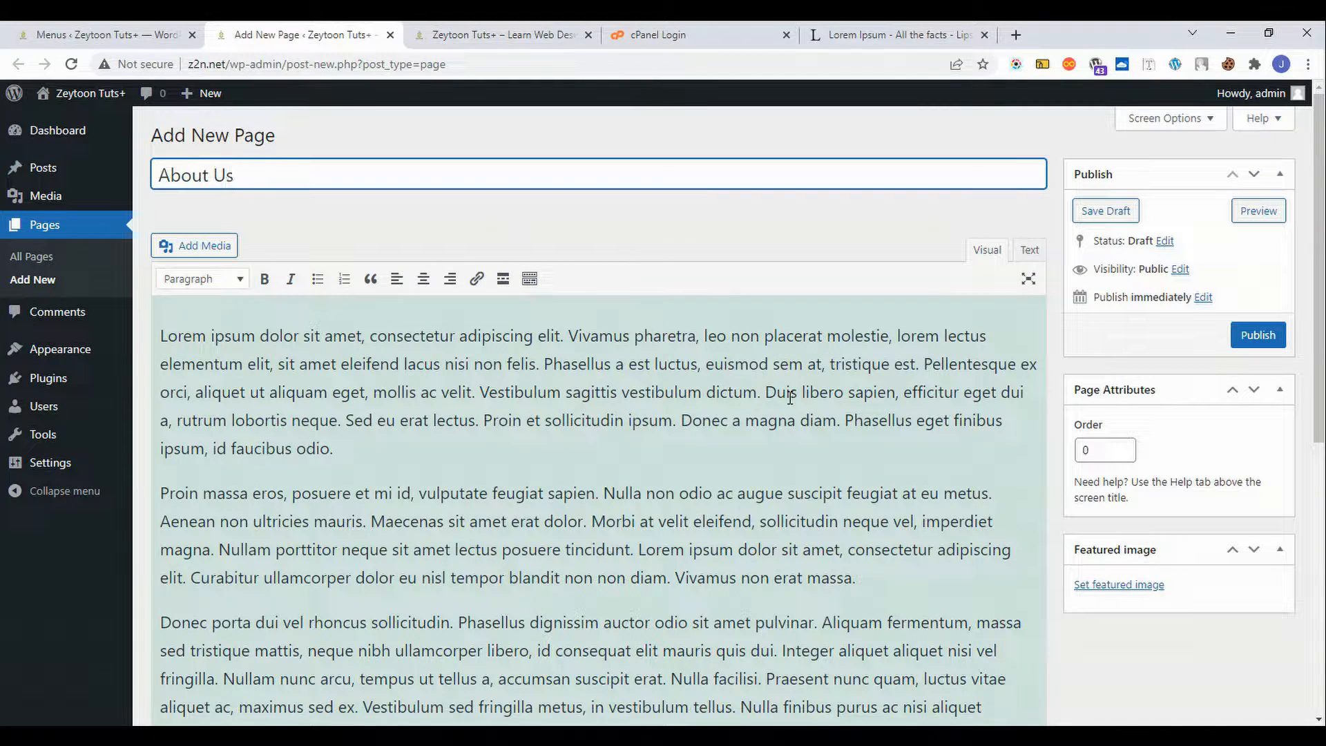
pyautogui.click(1261, 338)
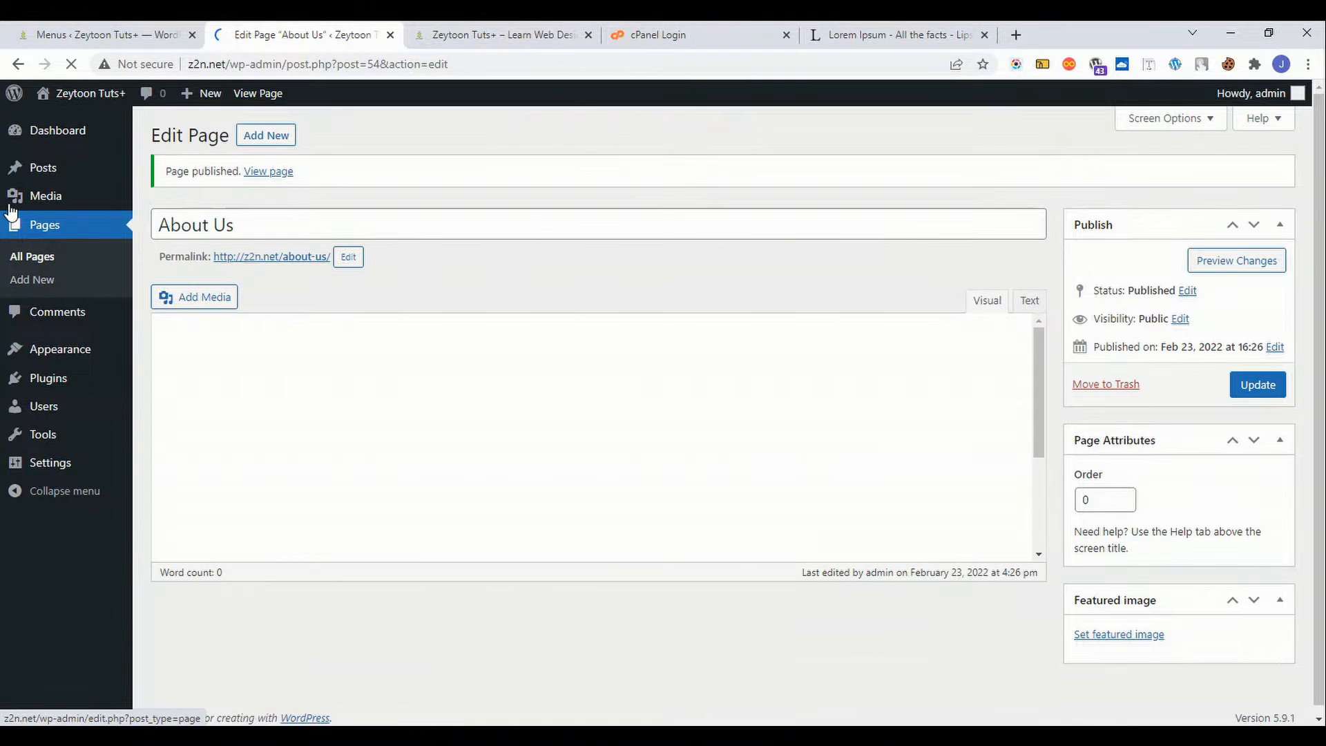
# - Return to the menu editor, reload it and add the About Us page to the Zeytoon Tuts menu
pyautogui.click(98, 21)
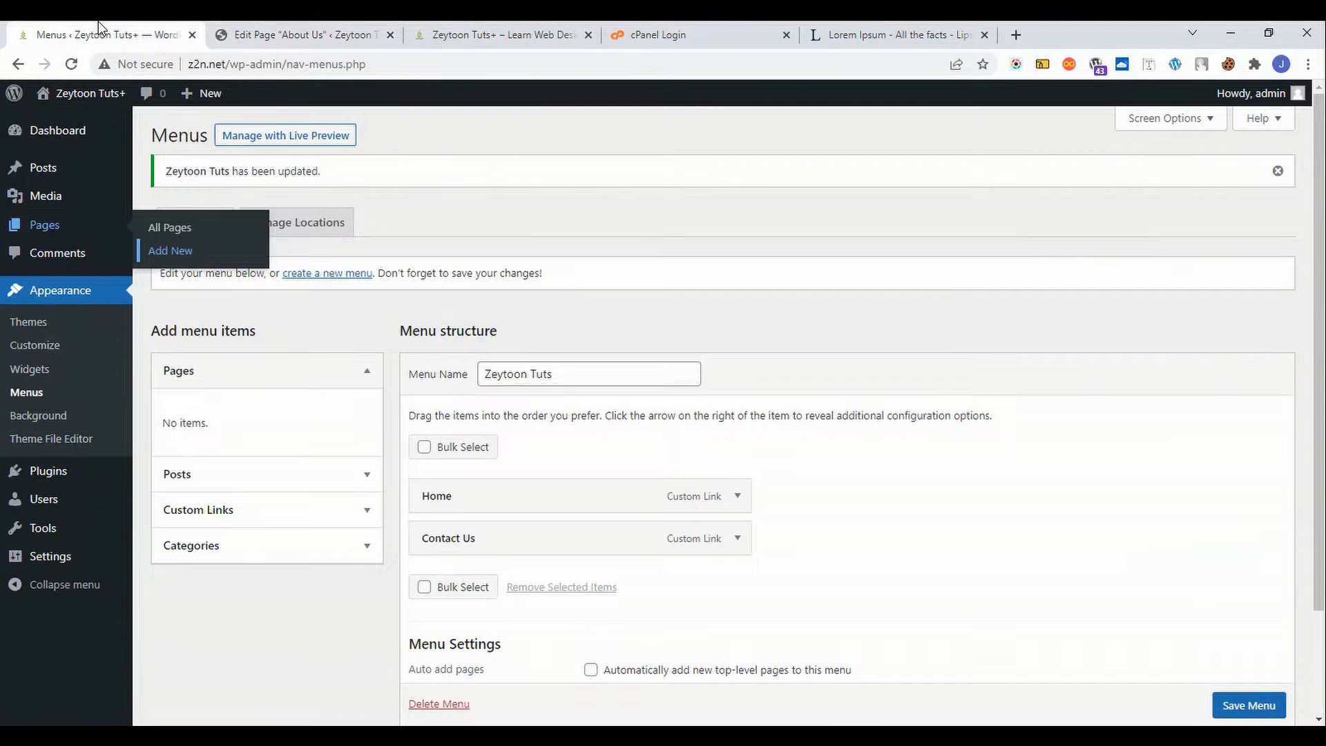
pyautogui.click(70, 68)
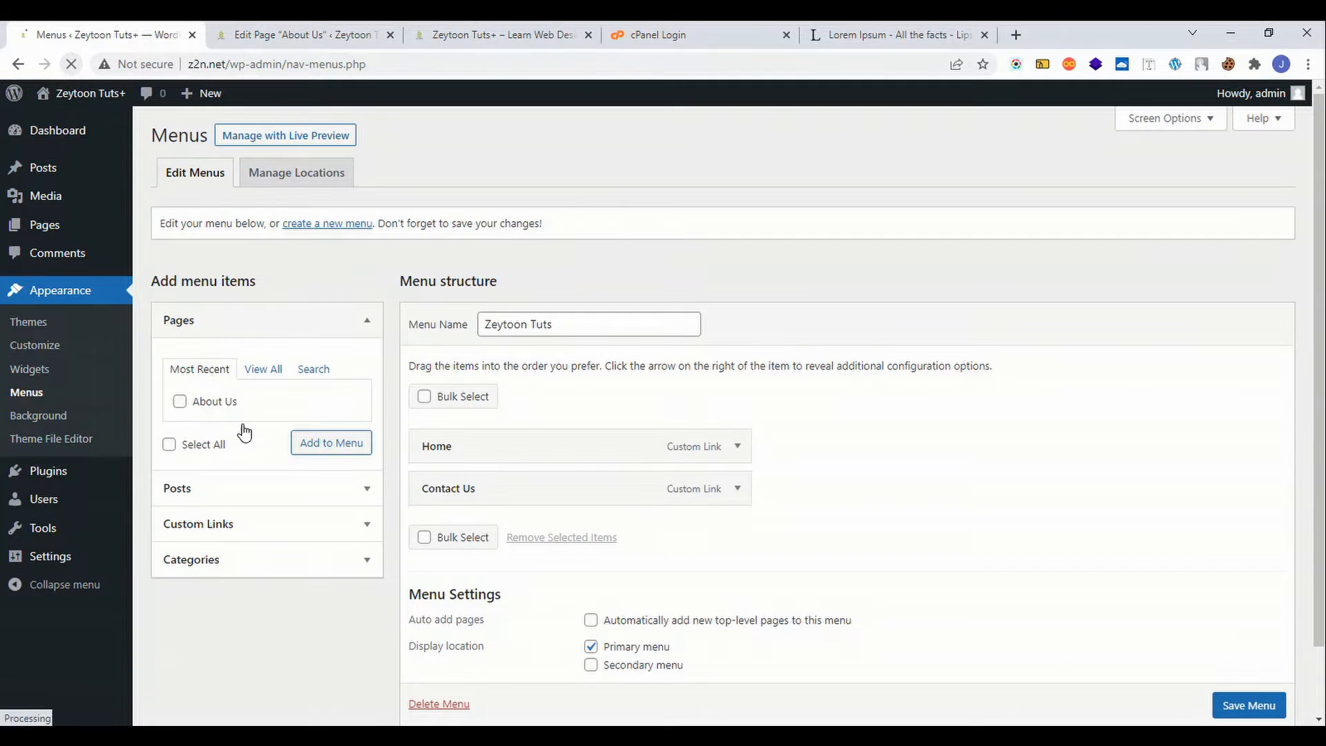
pyautogui.click(207, 402)
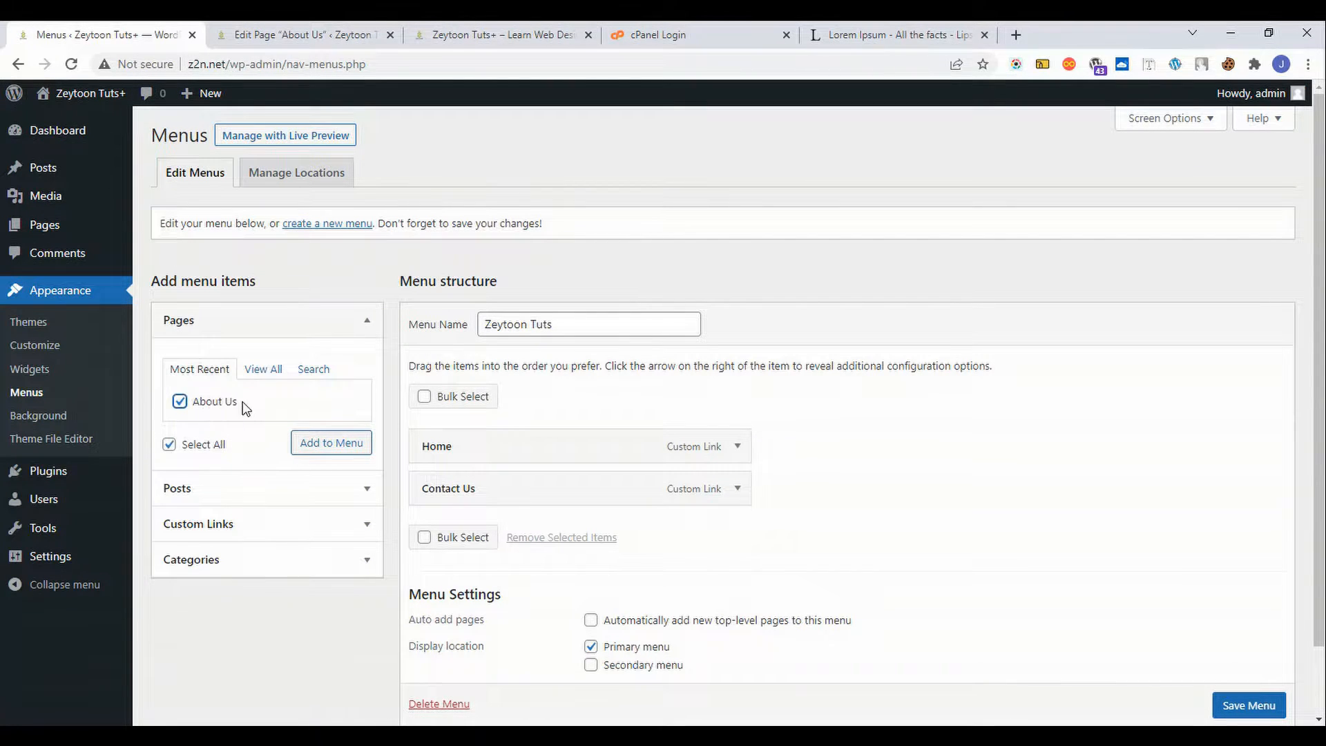
pyautogui.click(331, 449)
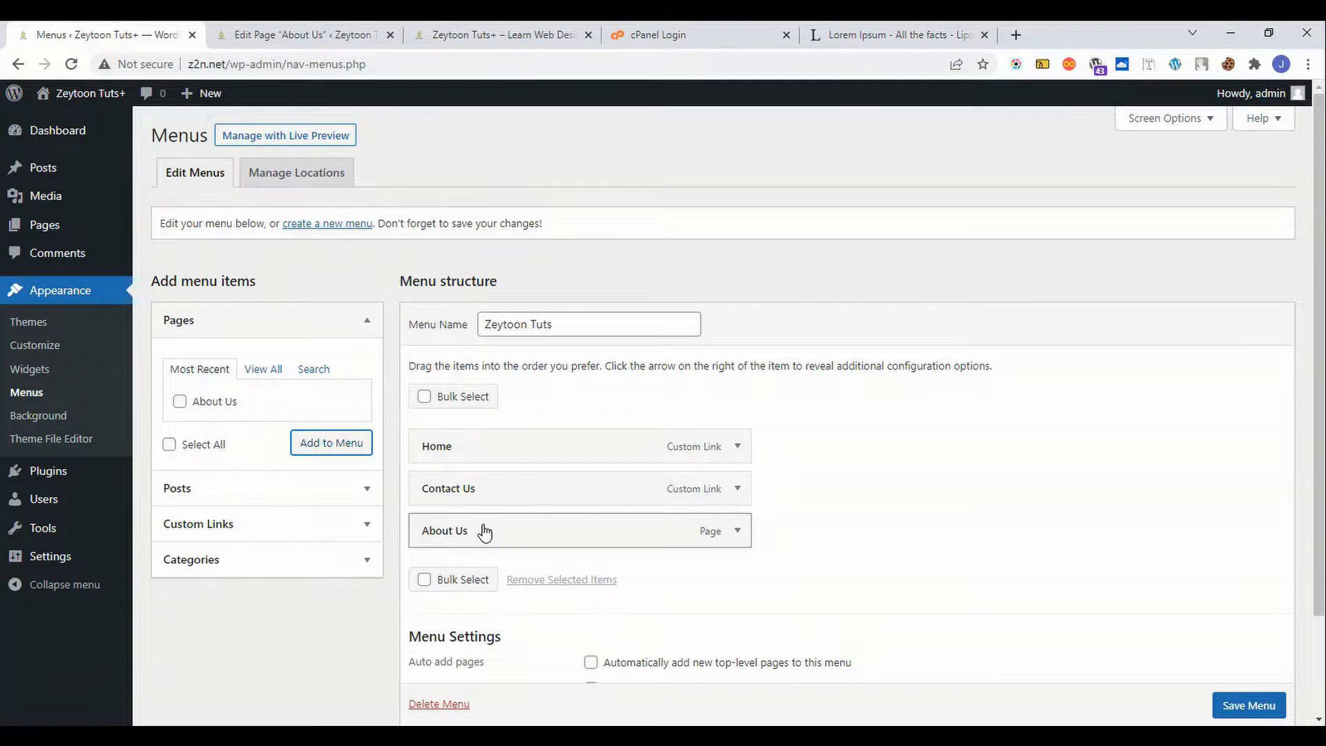
# - Move the About Us item between Home and Contact Us in the menu structure and save the menu
pyautogui.moveTo(483, 530); pyautogui.dragTo(461, 500)
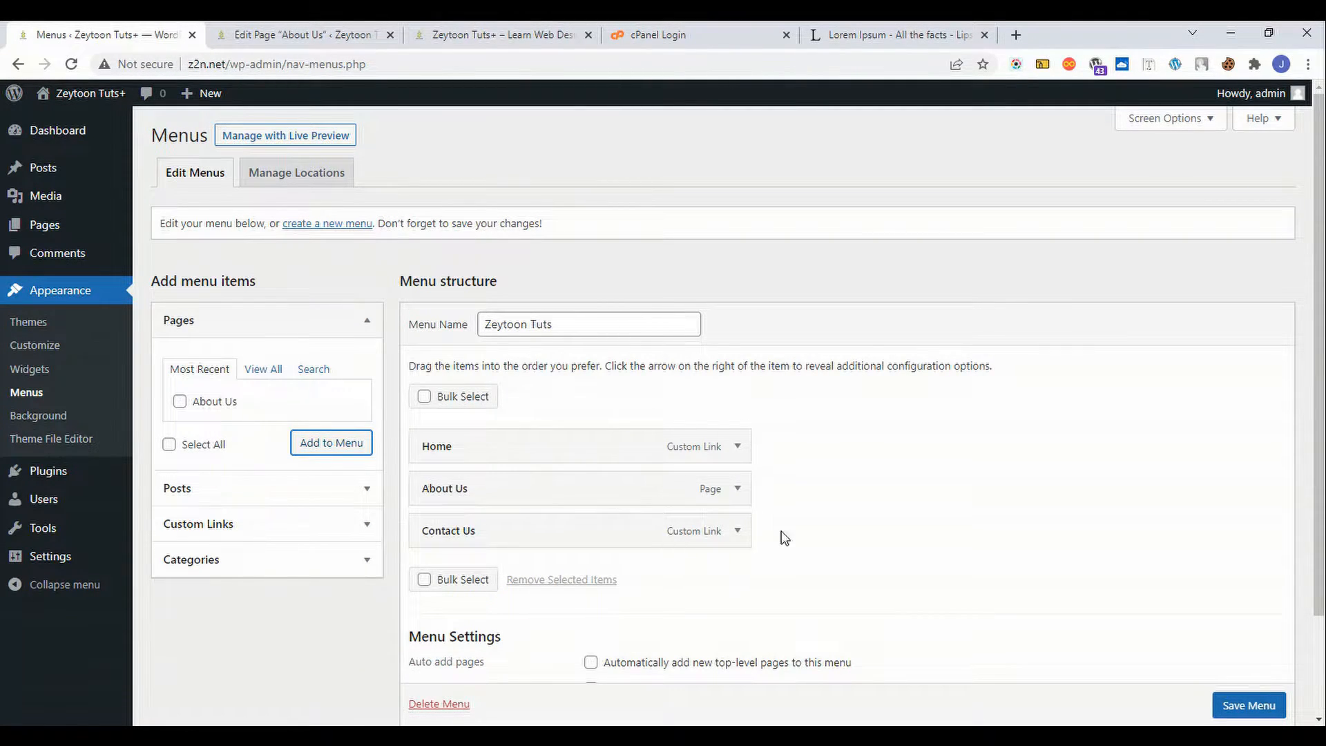
pyautogui.scroll(-1, 1273, 712)
pyautogui.click(1249, 705)
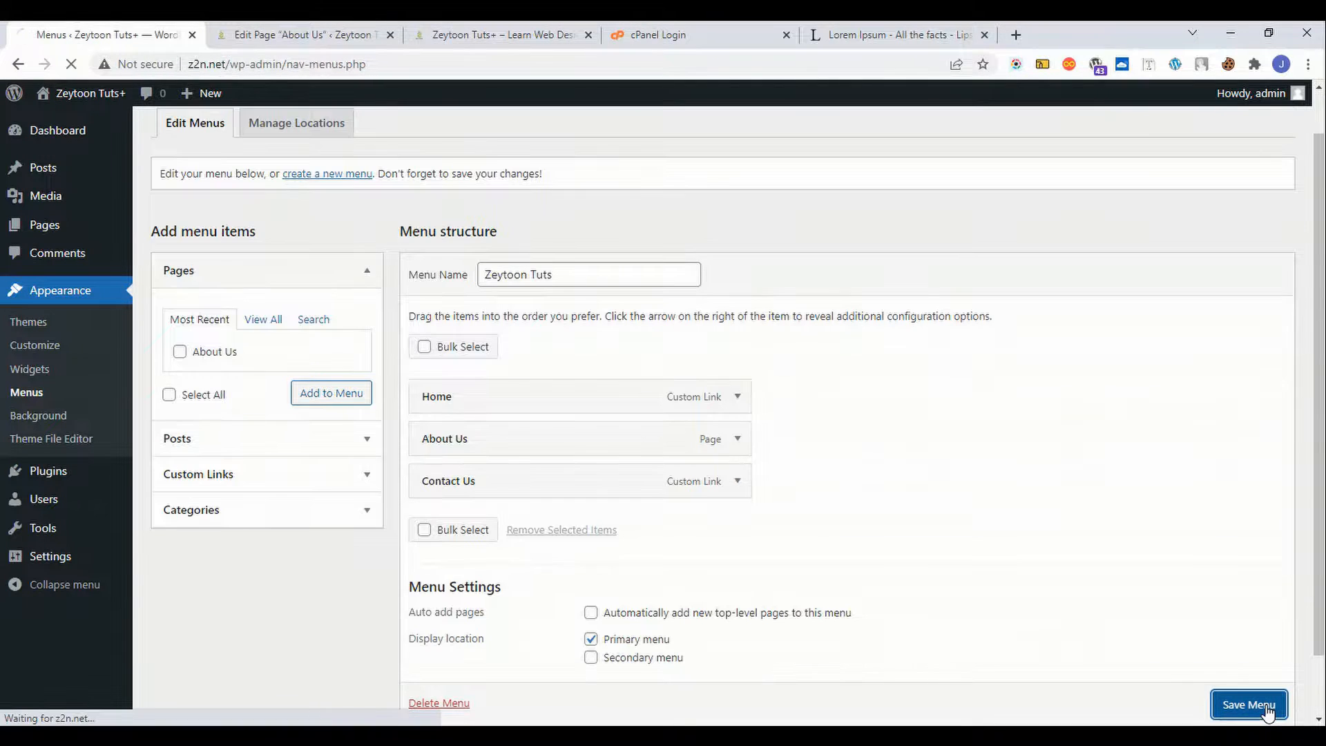
# - Reload the site's front page and test the About Us and Home navigation links, looking through the About Us page
pyautogui.click(304, 34)
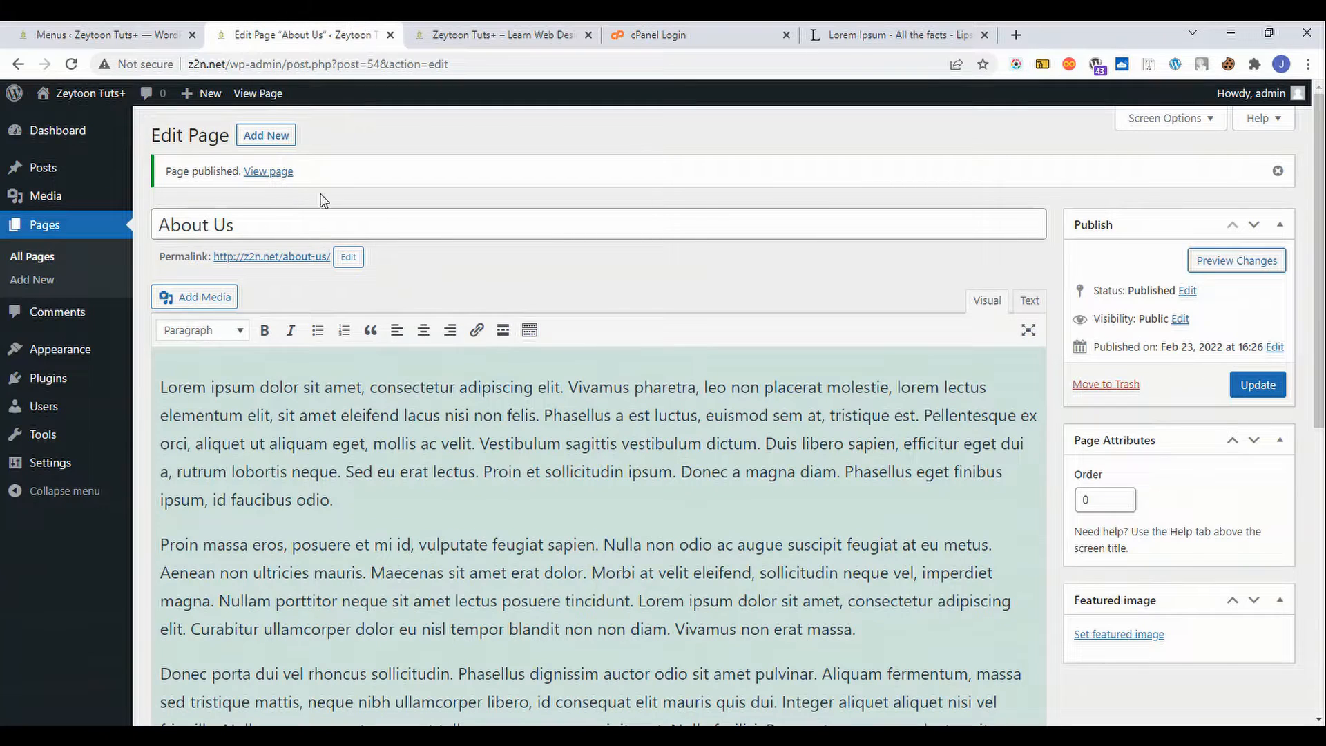
pyautogui.click(456, 34)
pyautogui.click(71, 64)
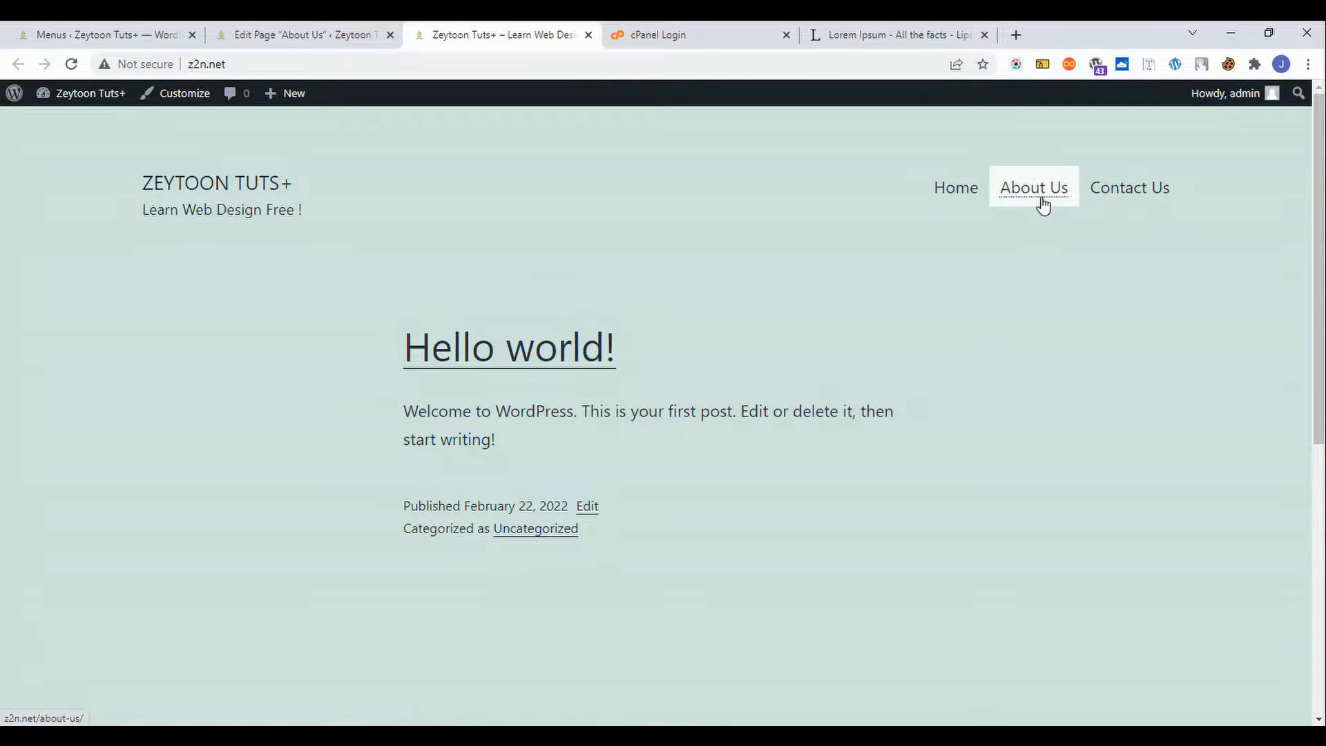
pyautogui.click(1042, 204)
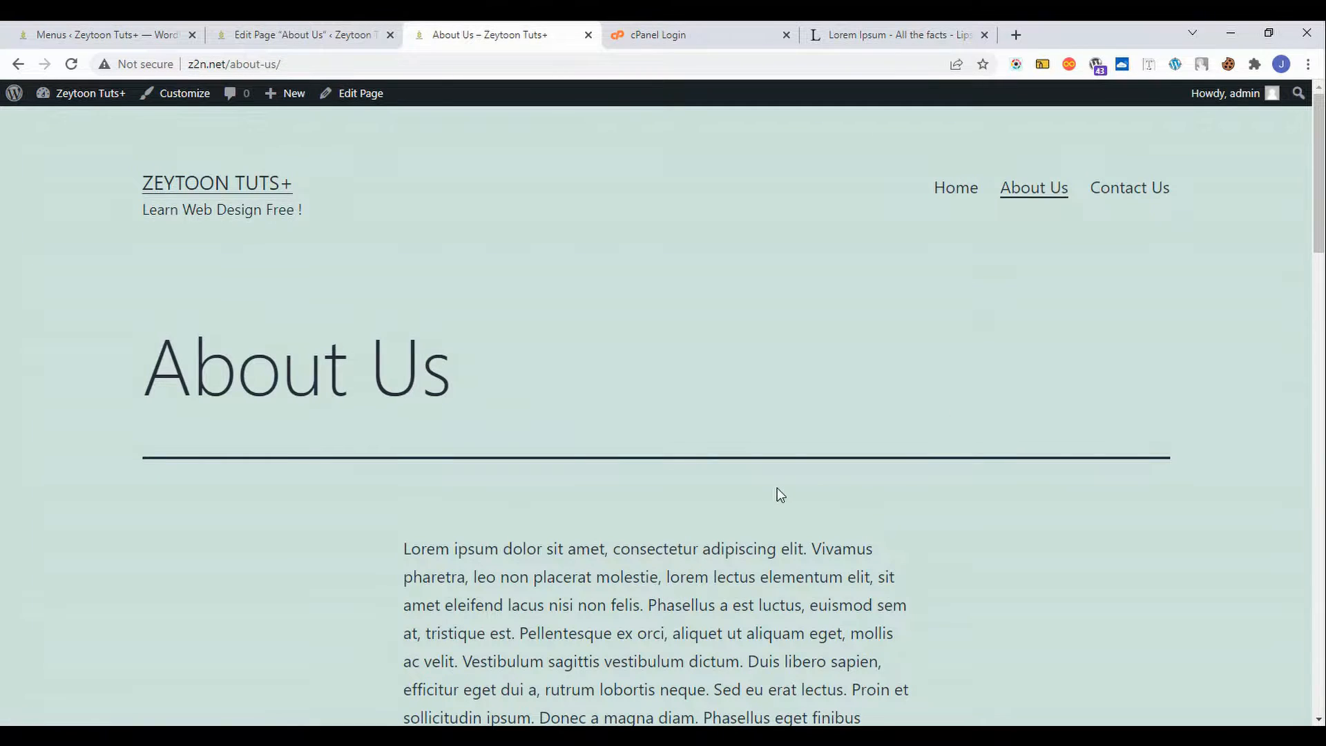
pyautogui.scroll(-10, 777, 488)
pyautogui.scroll(-8, 777, 488)
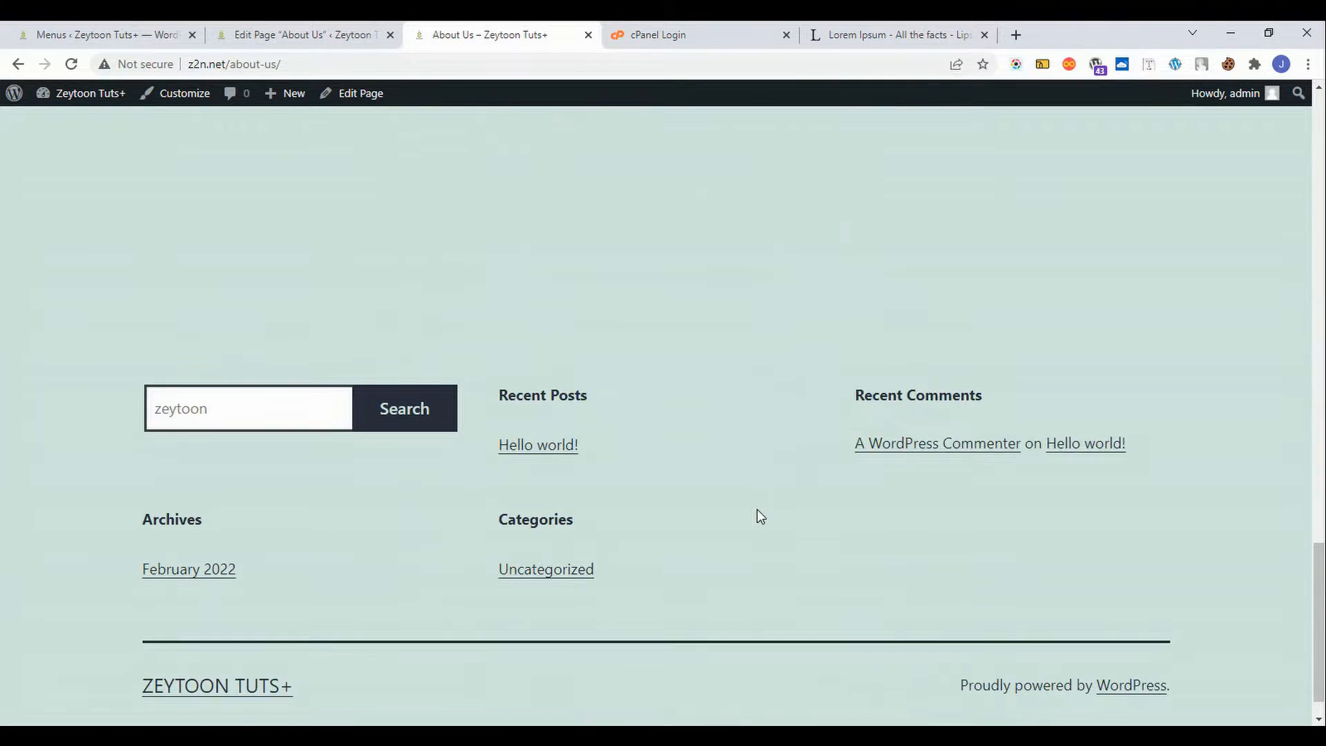
pyautogui.scroll(20, 755, 518)
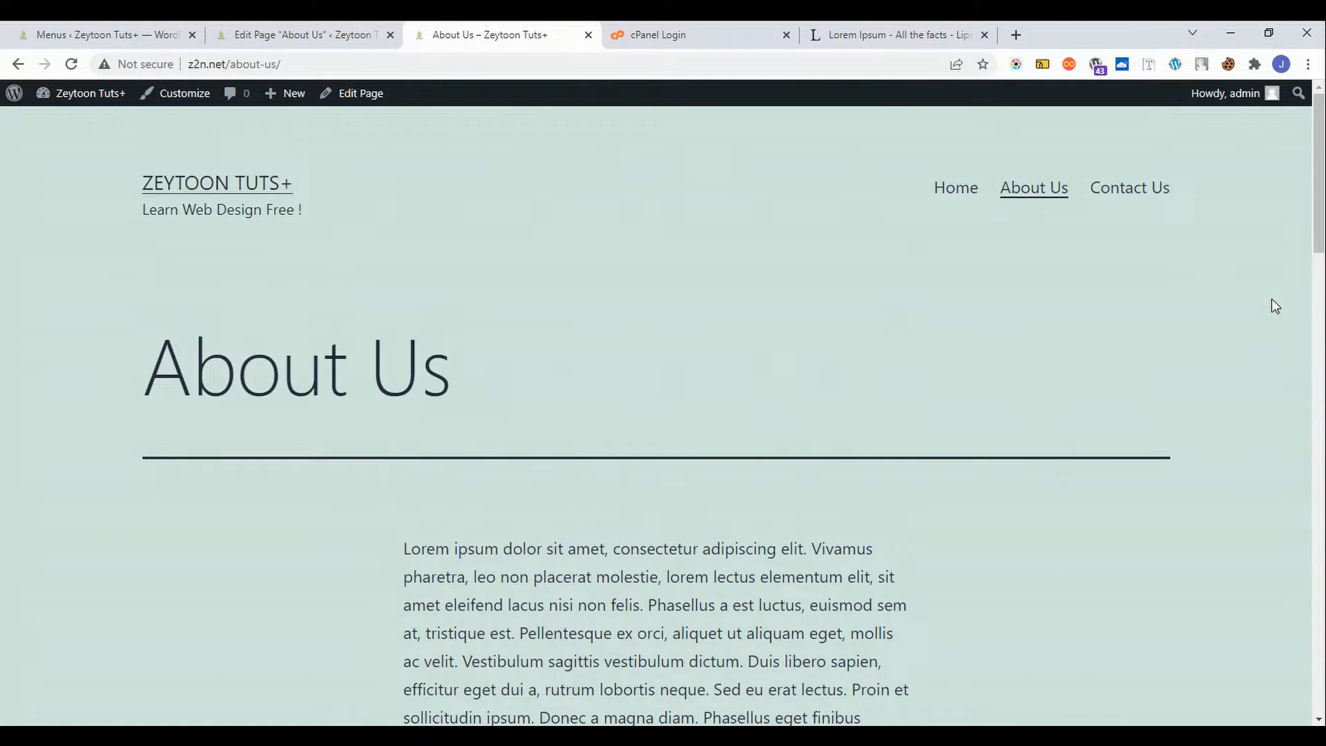
pyautogui.click(975, 200)
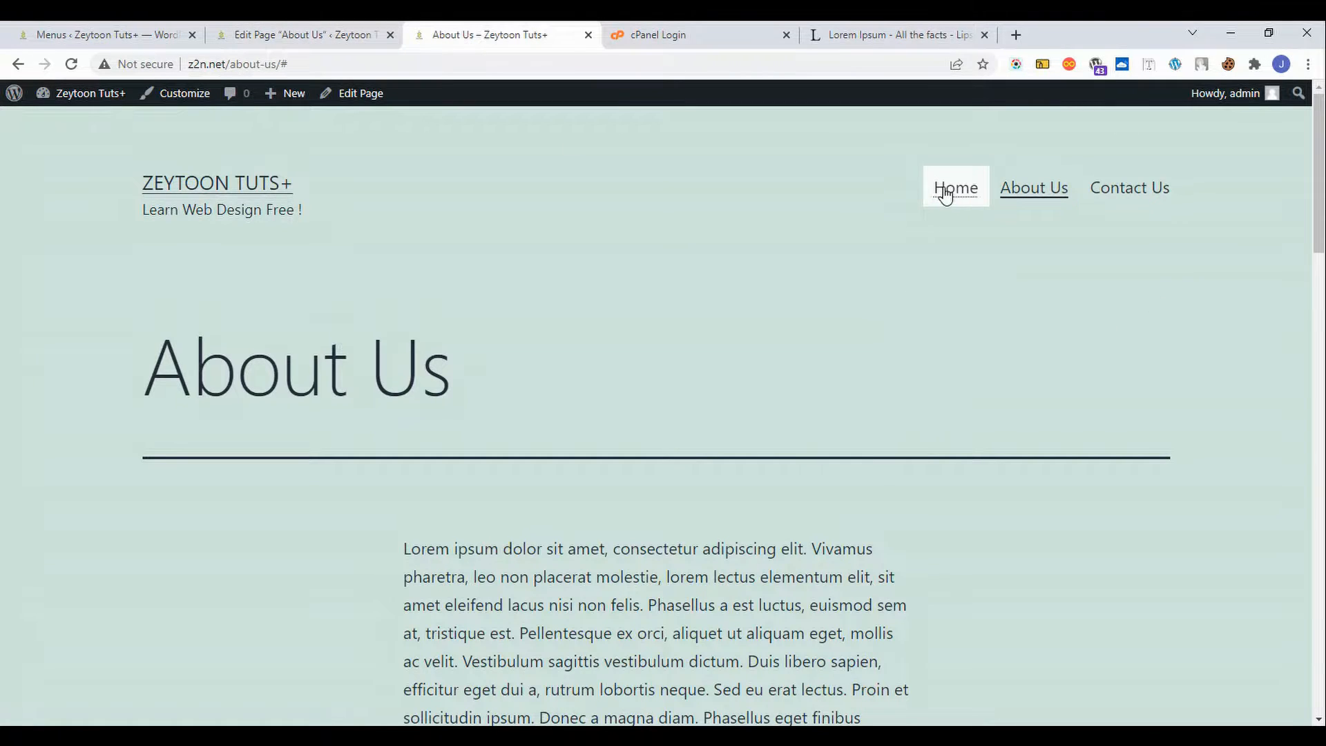
# - In the menu editor, set the Home item's URL to "/" and save the menu
pyautogui.click(324, 35)
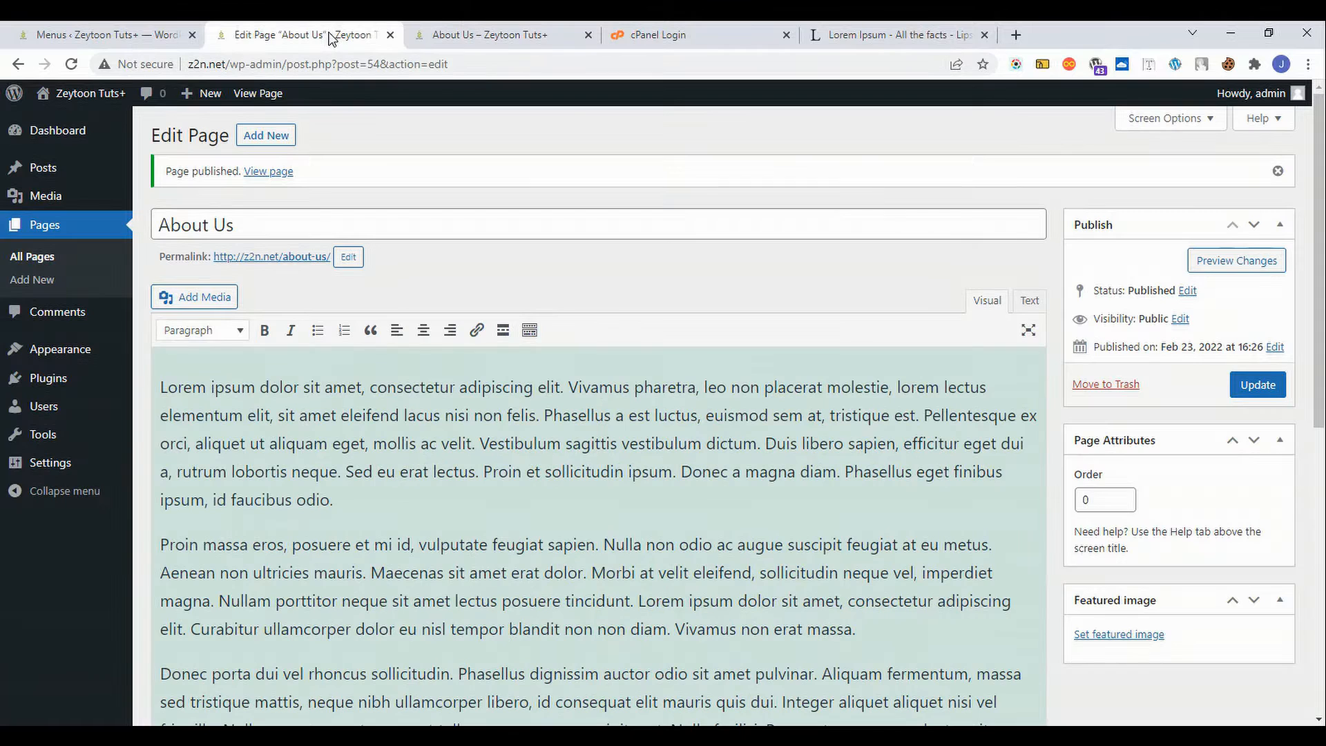
pyautogui.click(165, 35)
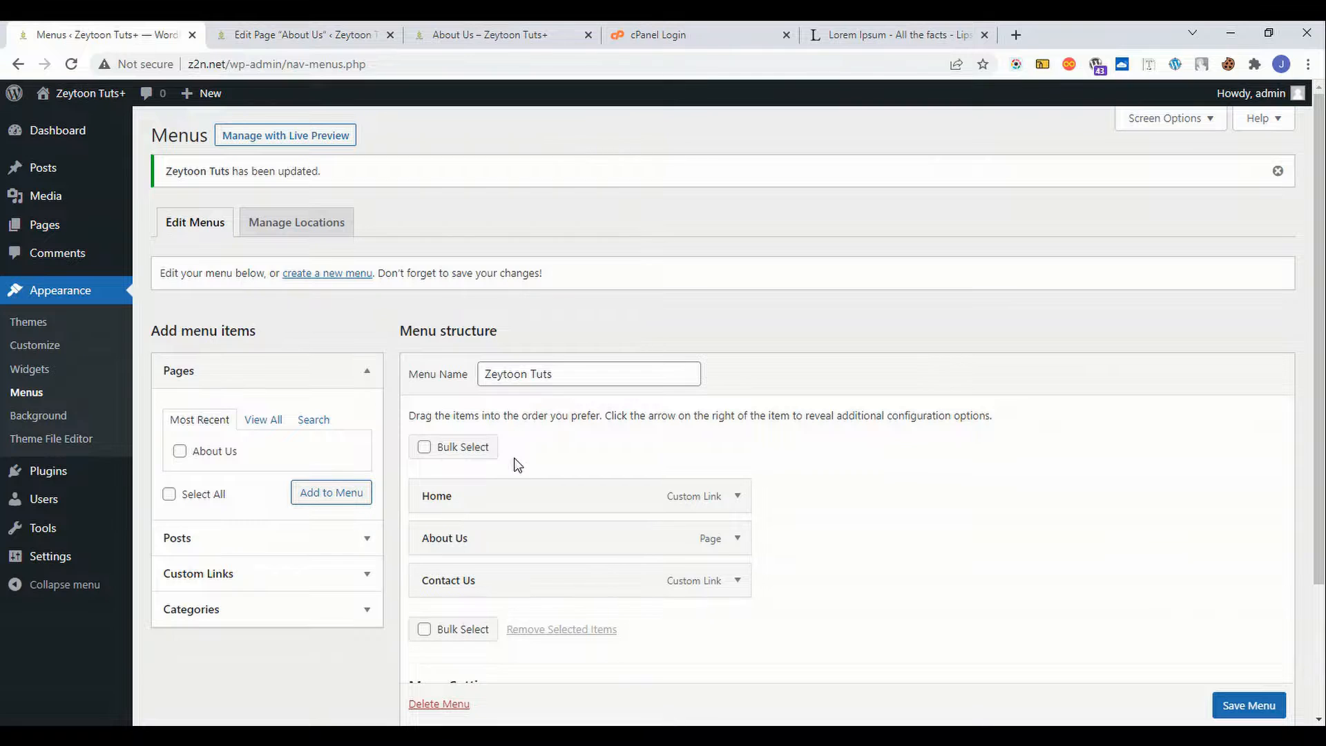
pyautogui.scroll(-2, 512, 465)
pyautogui.click(737, 326)
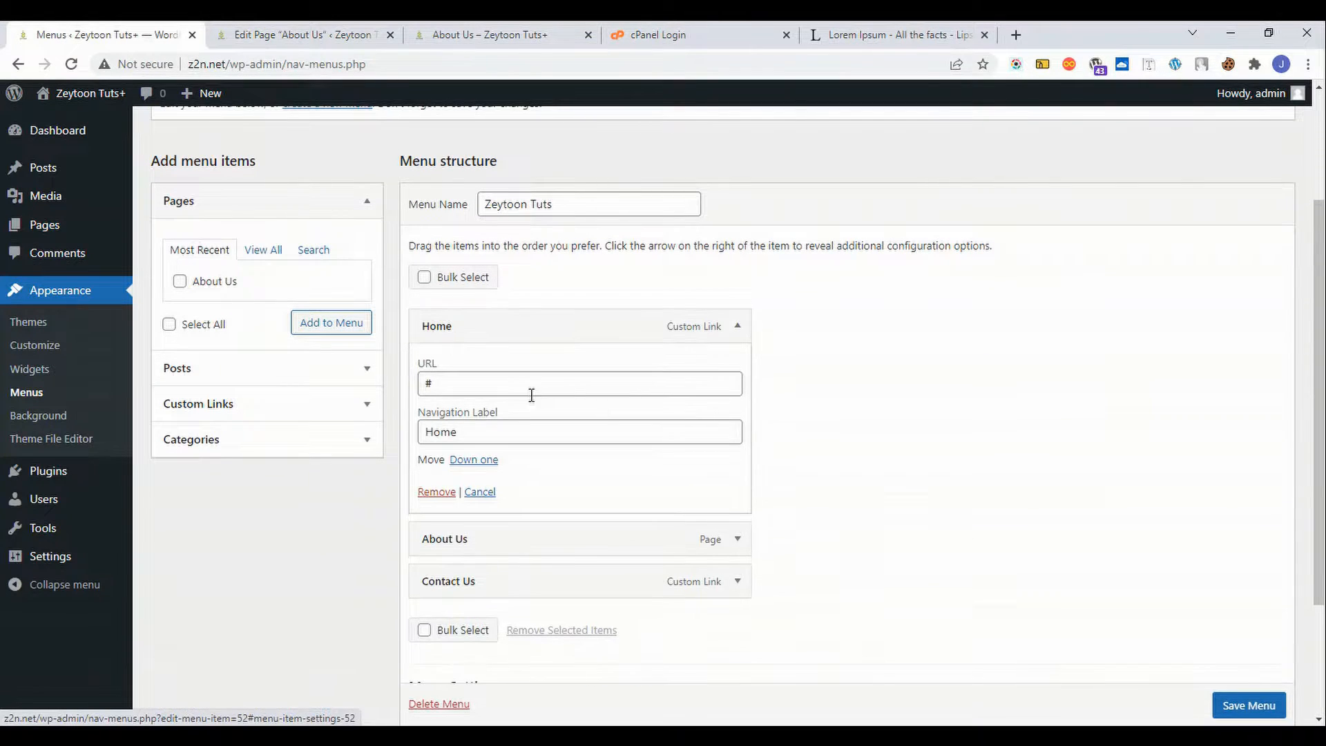
pyautogui.moveTo(456, 385); pyautogui.dragTo(241, 390)
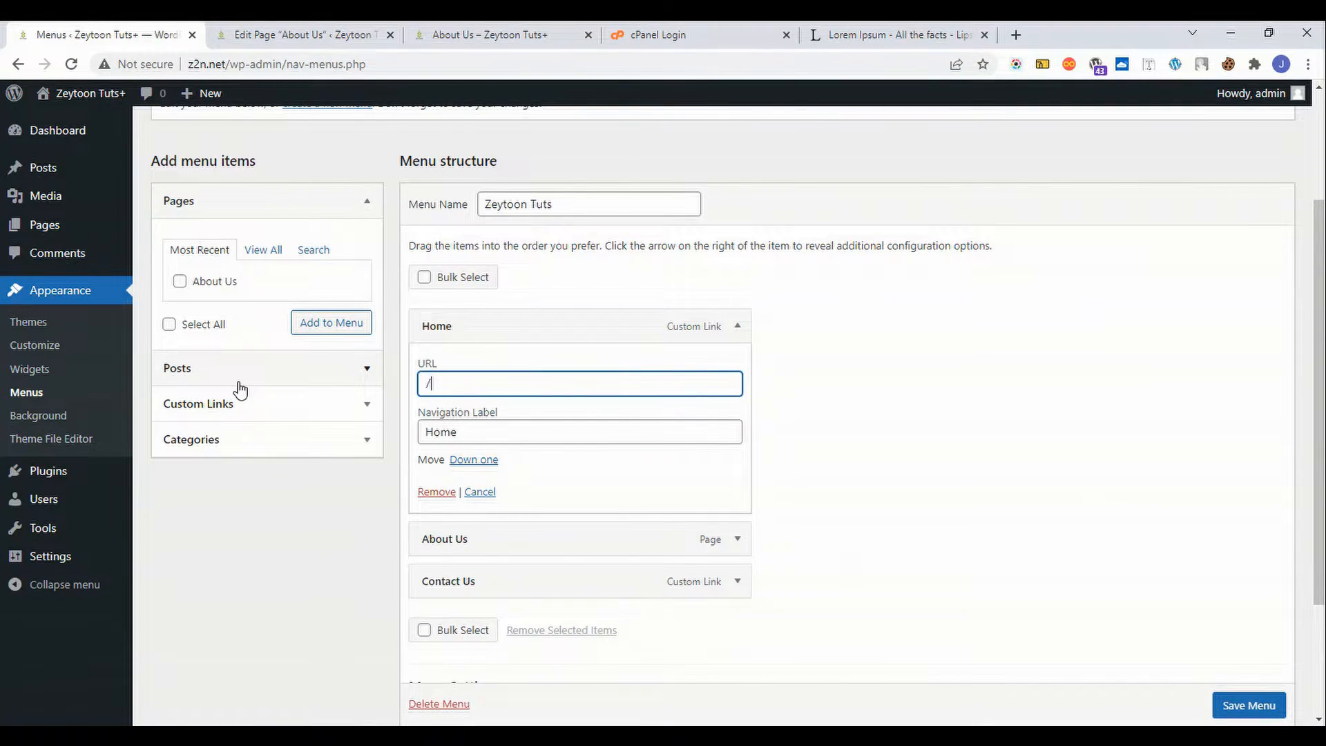
pyautogui.click(1254, 704)
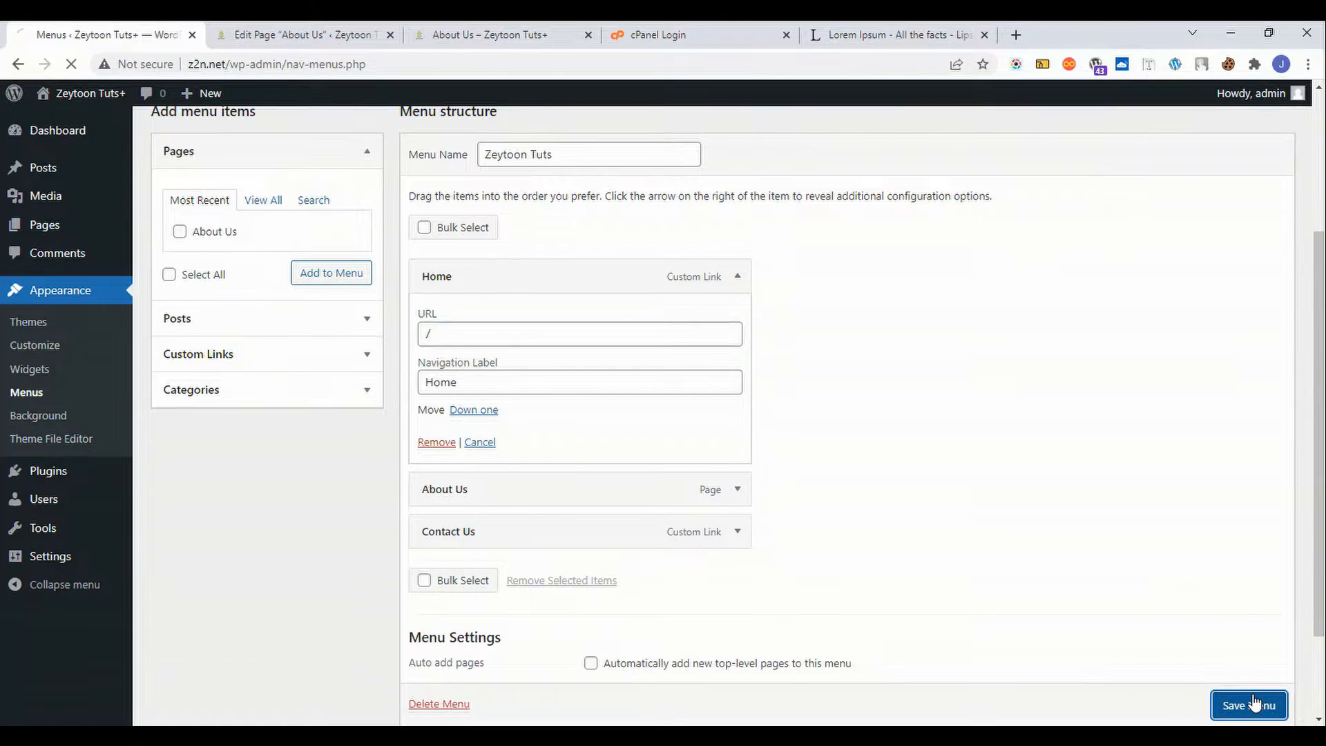
# - Reload the About Us page on the site and test the Home navigation link, looking over the front page
pyautogui.click(487, 29)
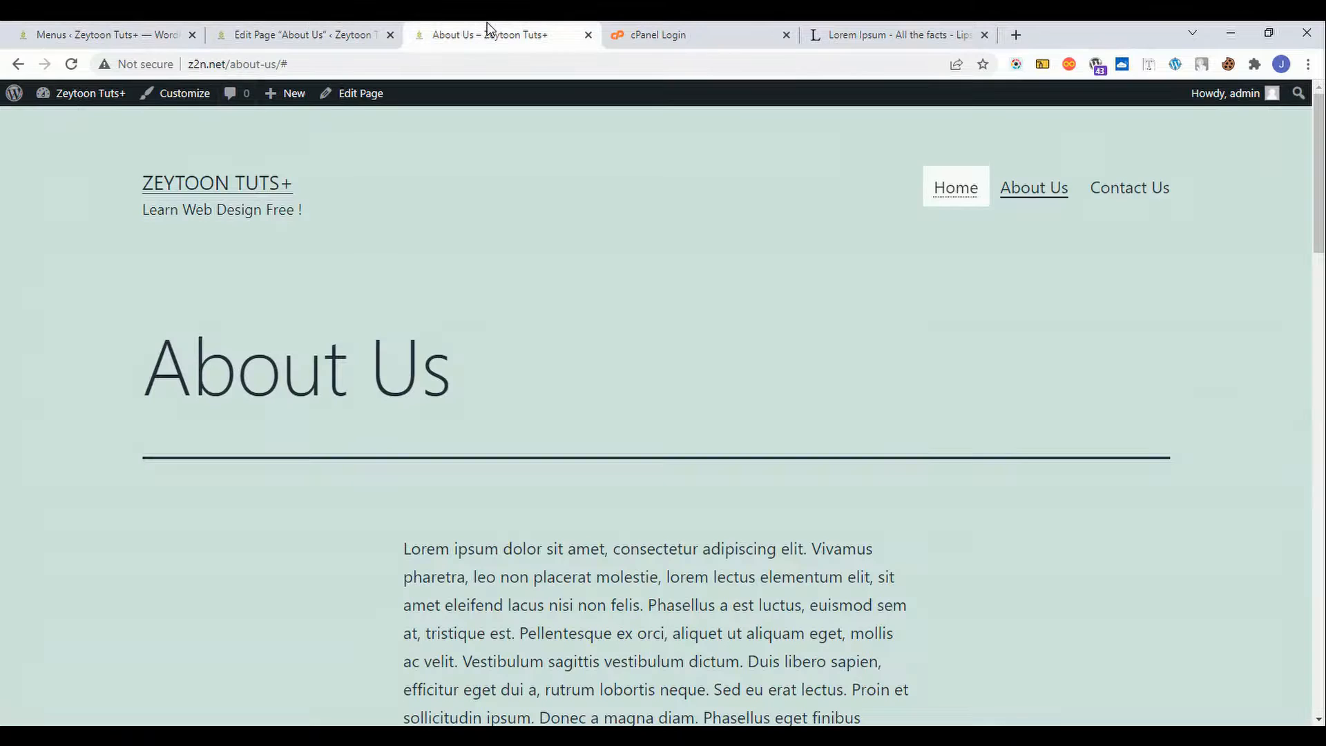
pyautogui.click(71, 64)
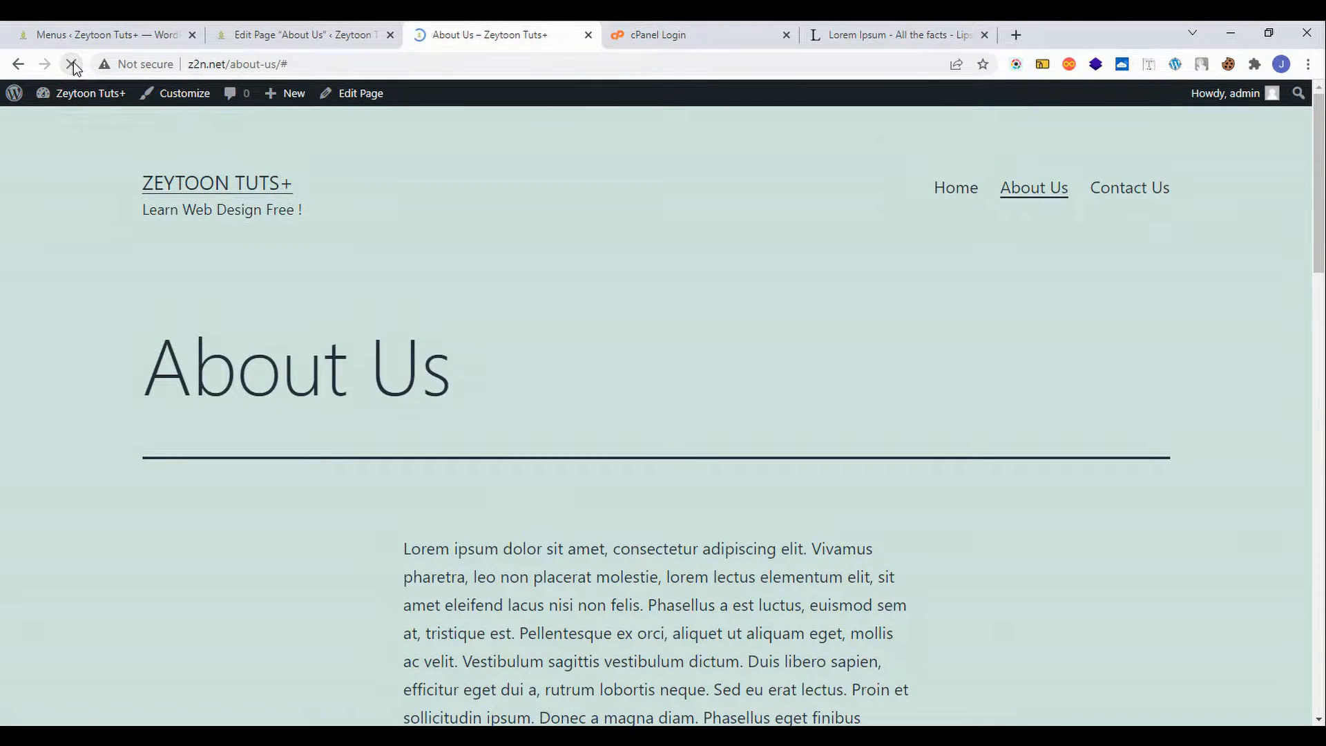
pyautogui.click(937, 185)
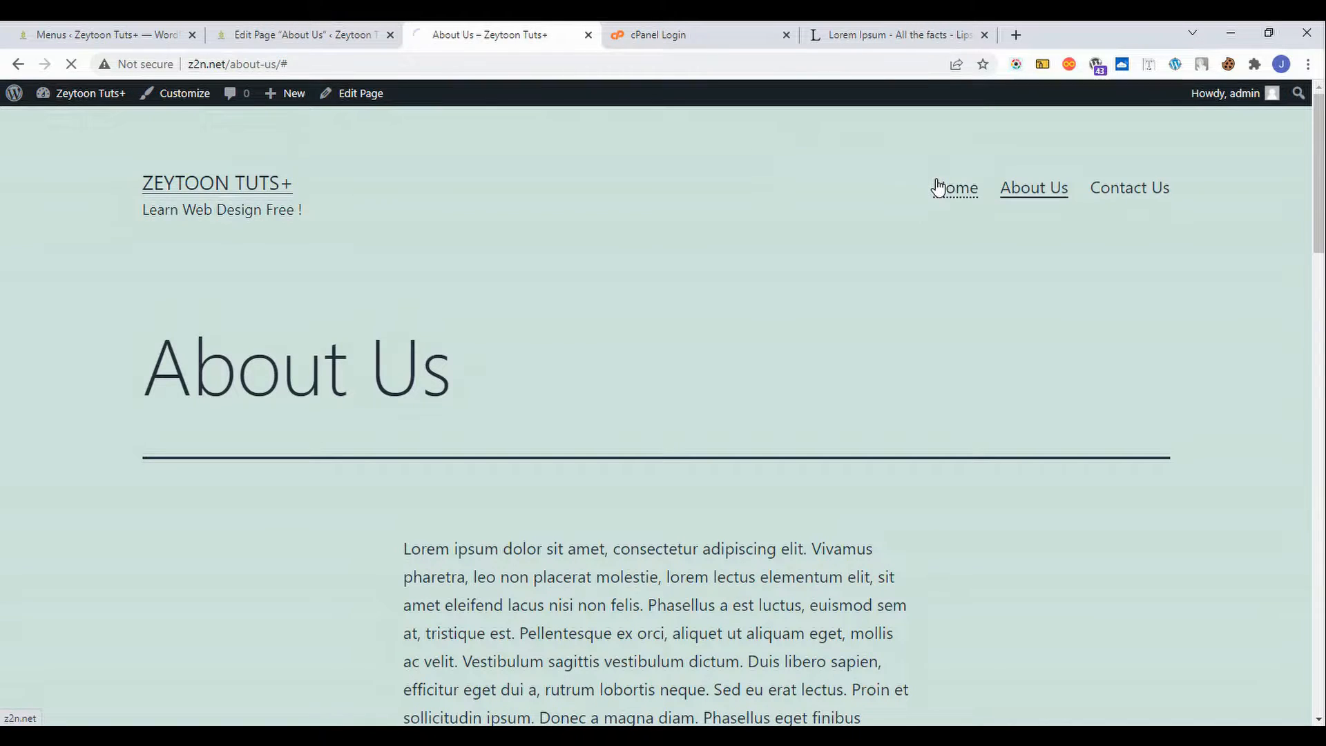
pyautogui.scroll(-8, 438, 445)
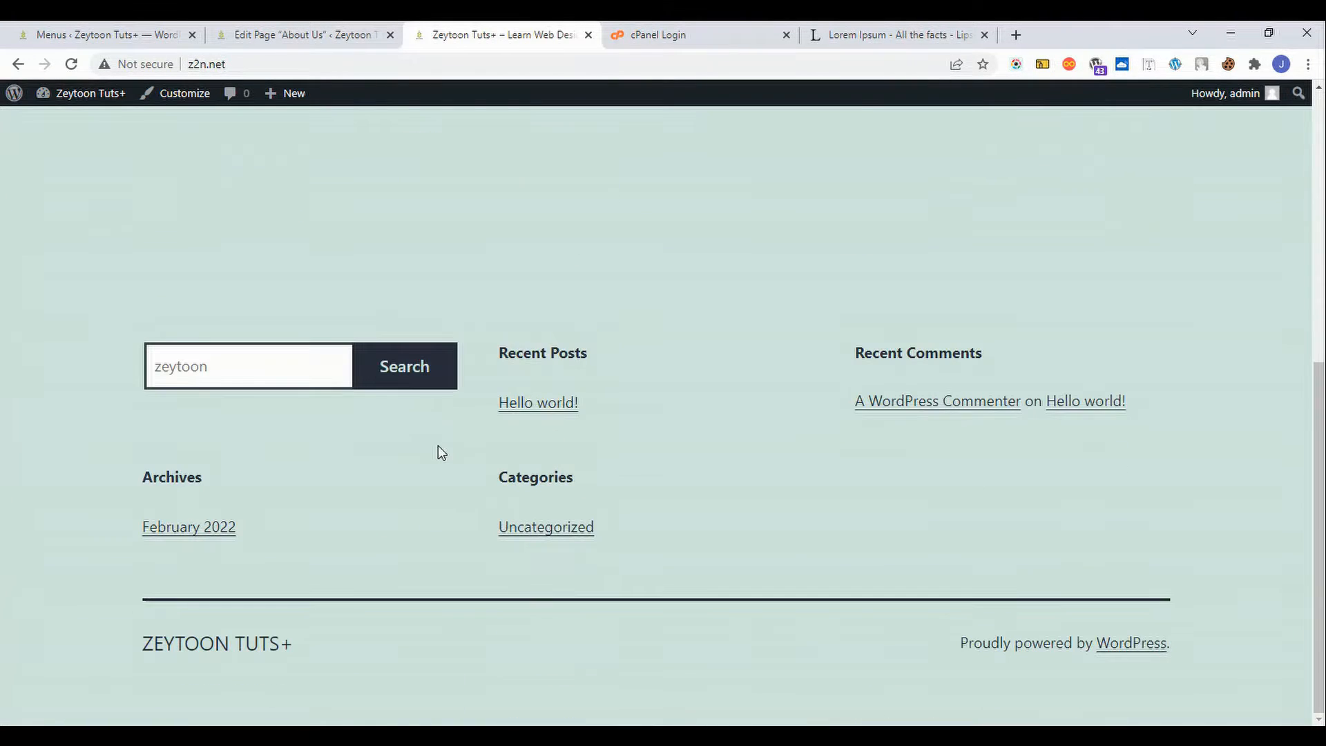
pyautogui.scroll(8, 550, 542)
pyautogui.click(957, 197)
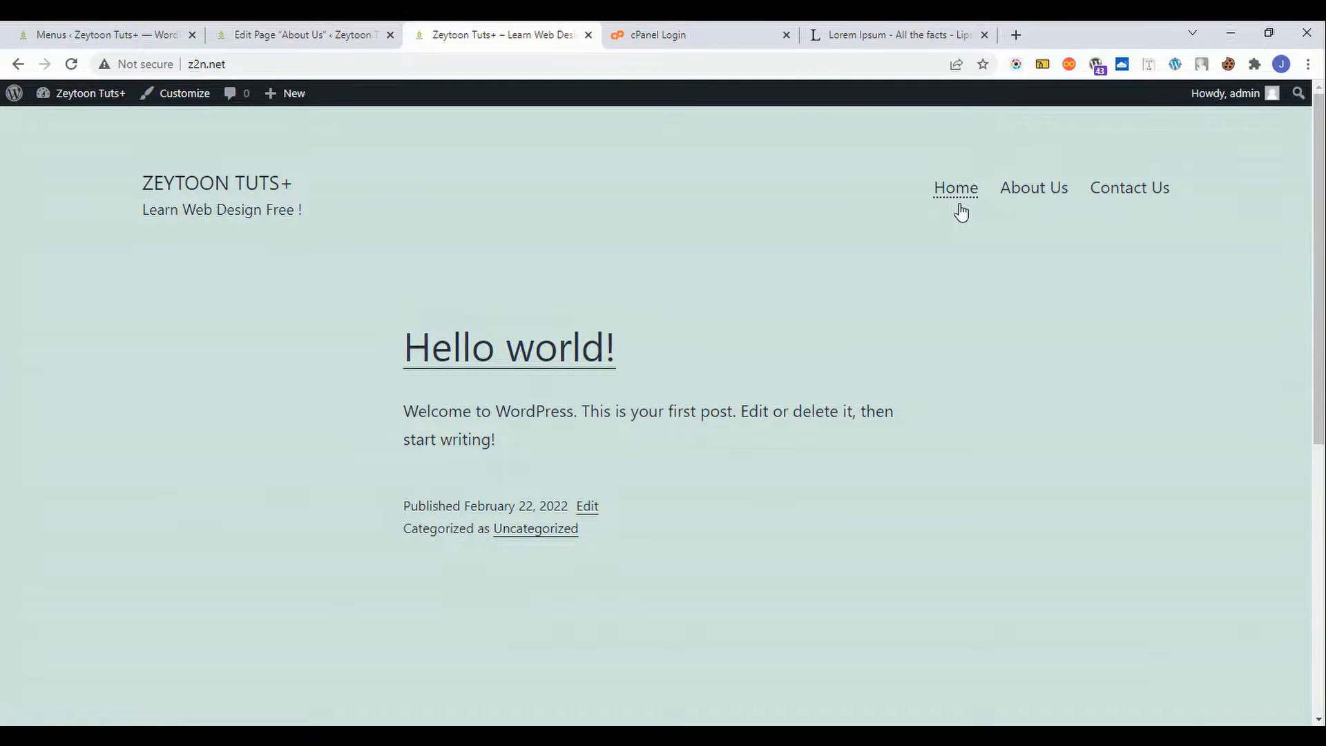
# - Back in the menu editor, add a custom link with URL "#" and link text "Menu 1" to the menu
pyautogui.click(78, 30)
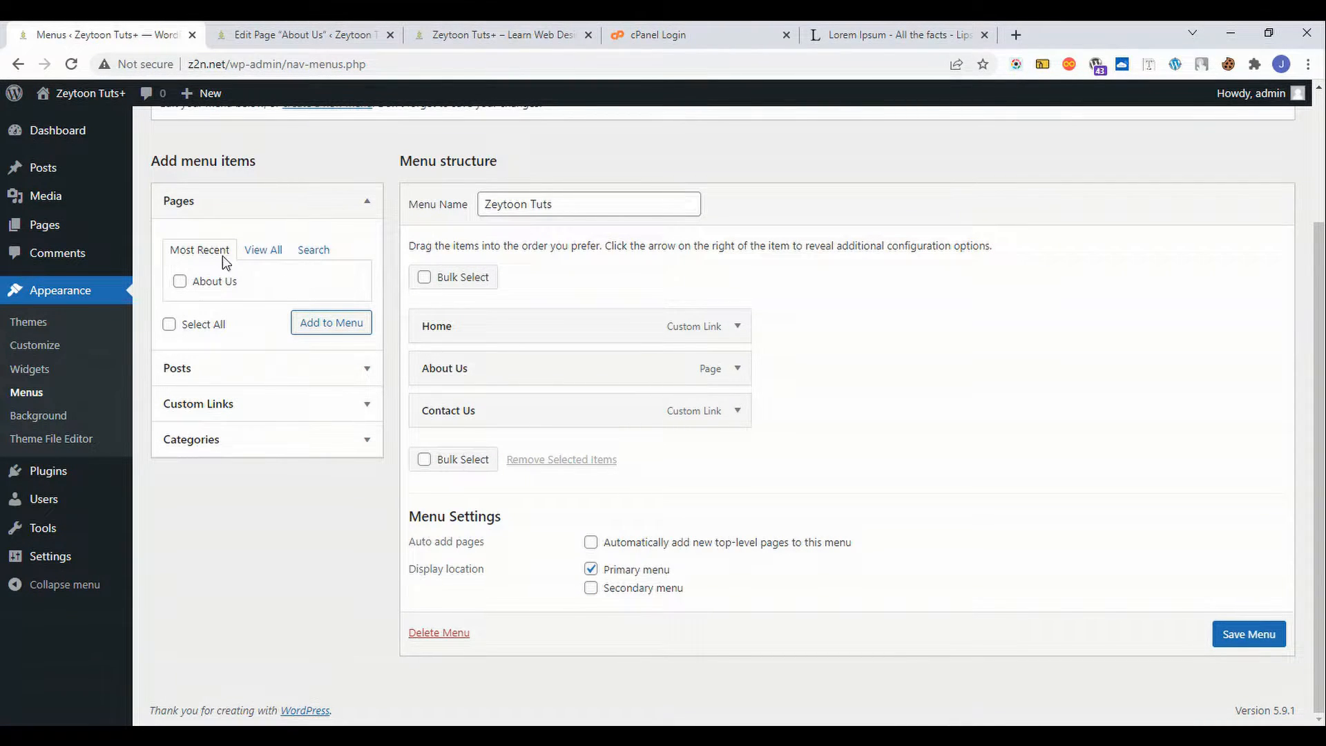
pyautogui.click(266, 446)
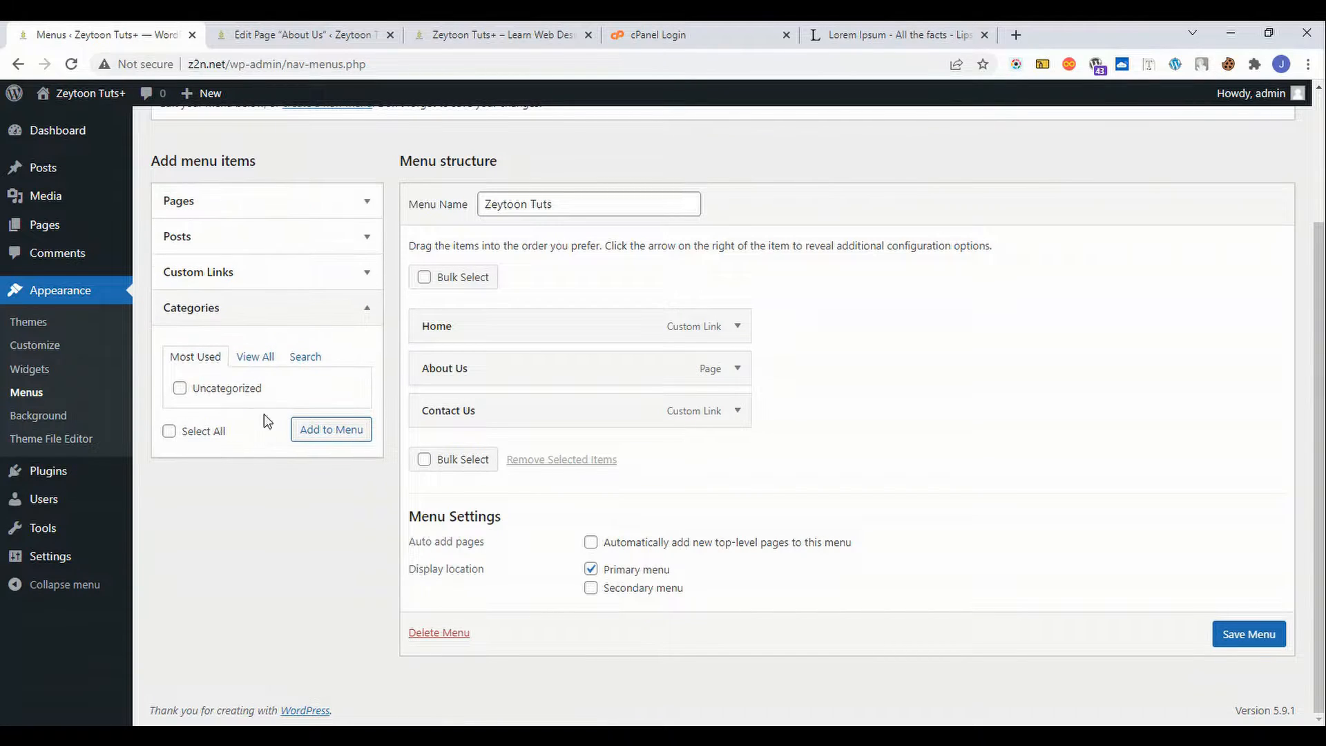
pyautogui.click(272, 318)
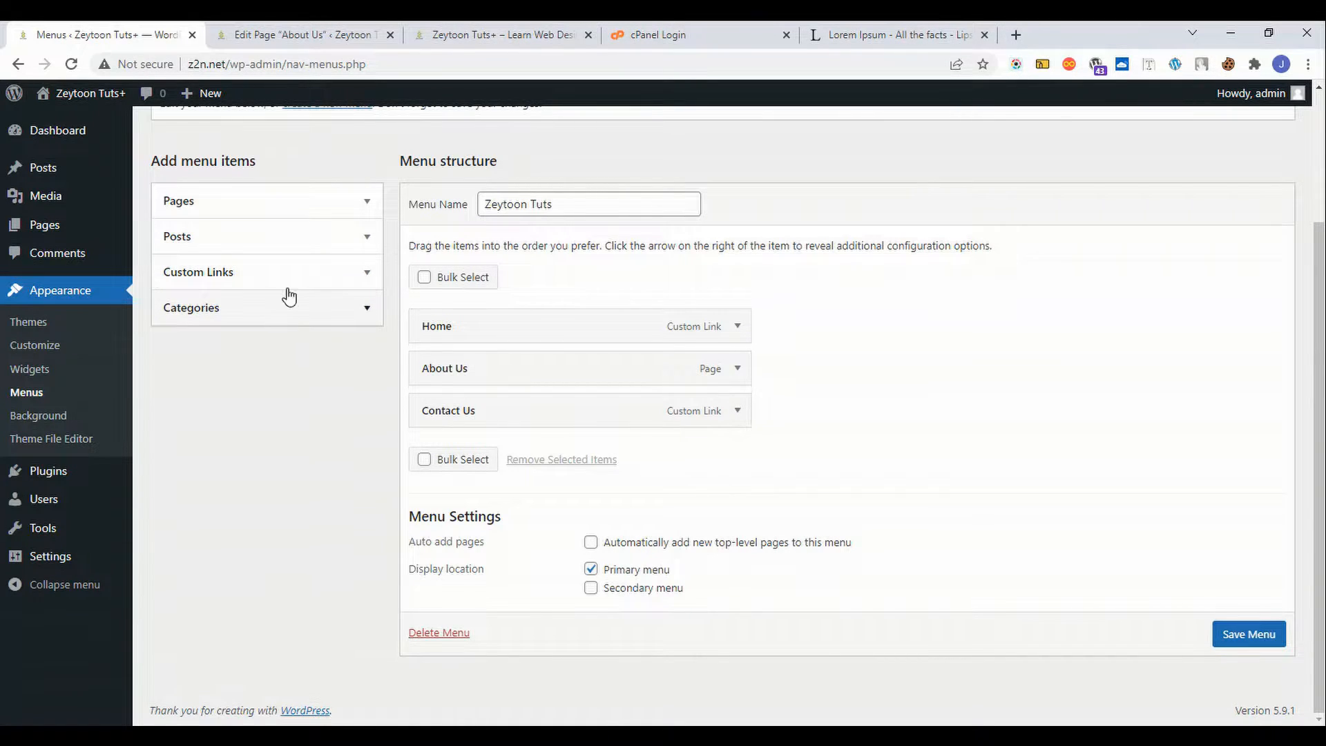
pyautogui.click(286, 275)
pyautogui.click(290, 328)
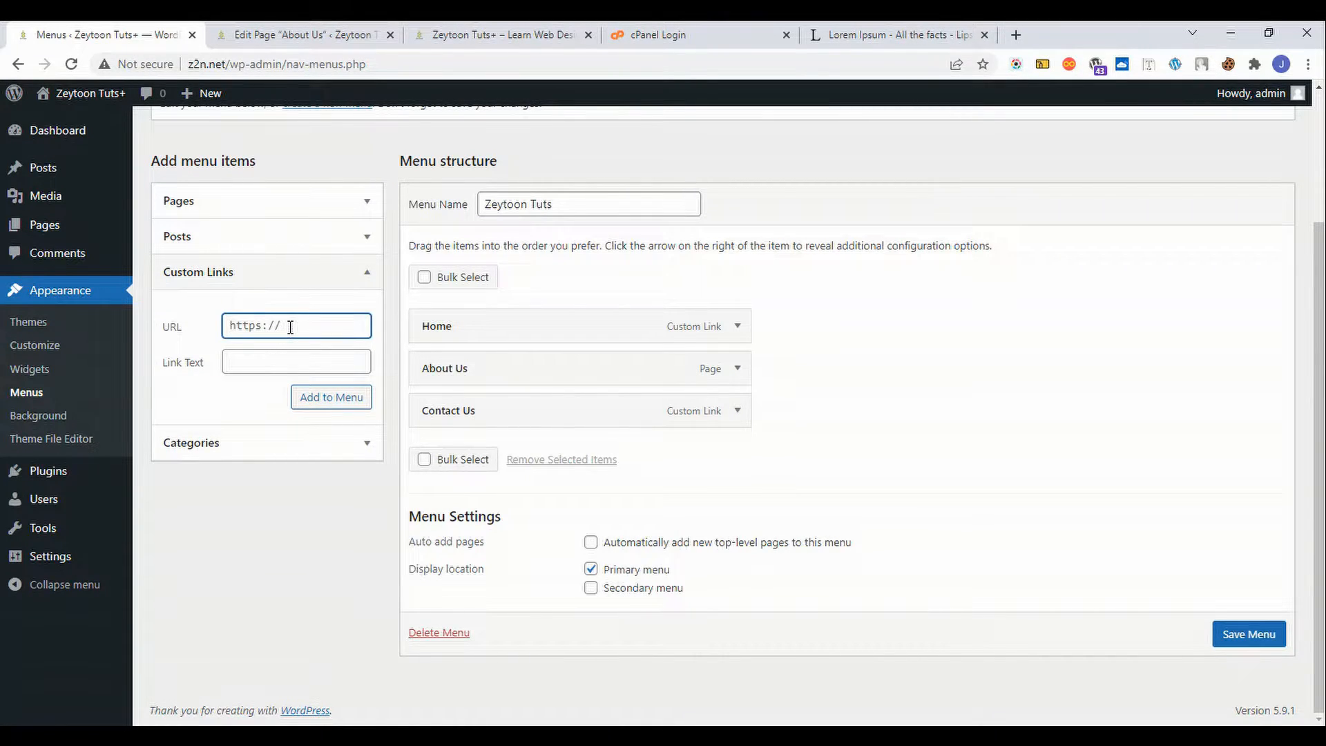
pyautogui.write('#')
pyautogui.click(315, 355)
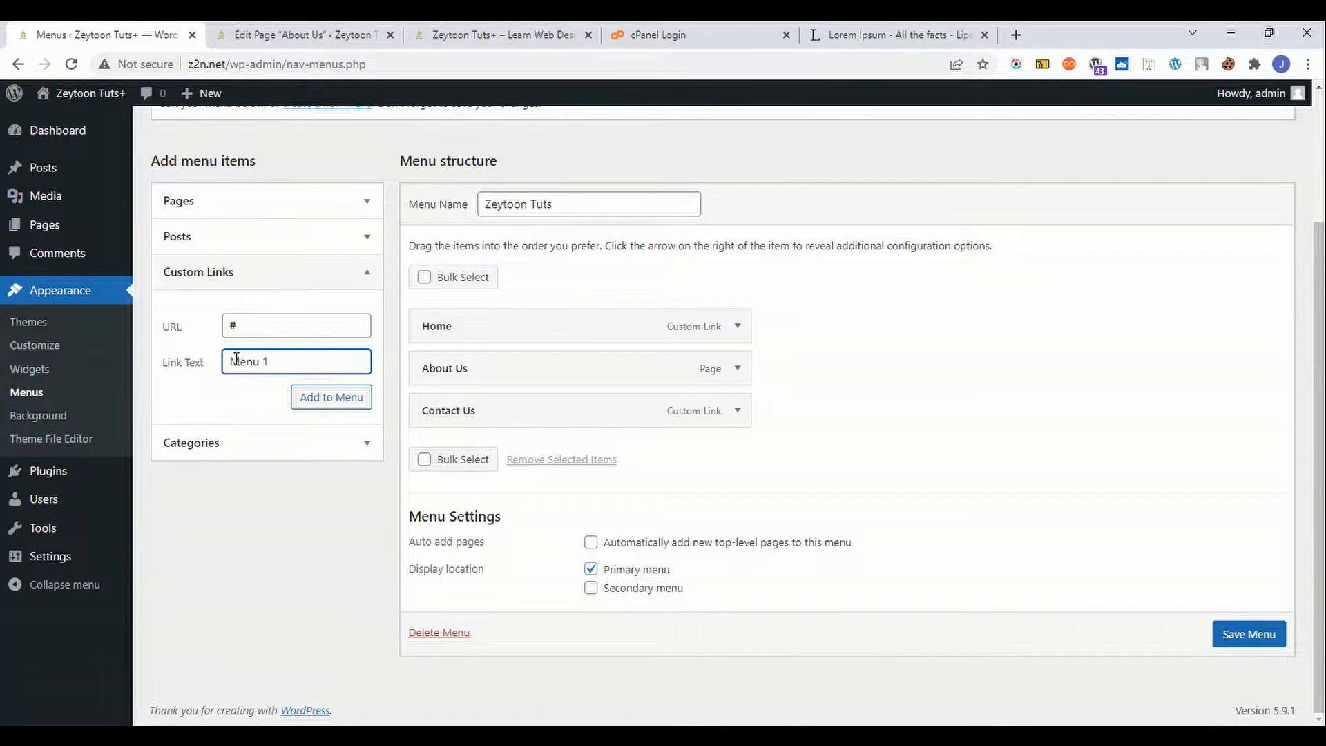
pyautogui.click(315, 400)
# - Add a second custom link to the menu with link text "Menu 2" and URL "#"
pyautogui.click(282, 367)
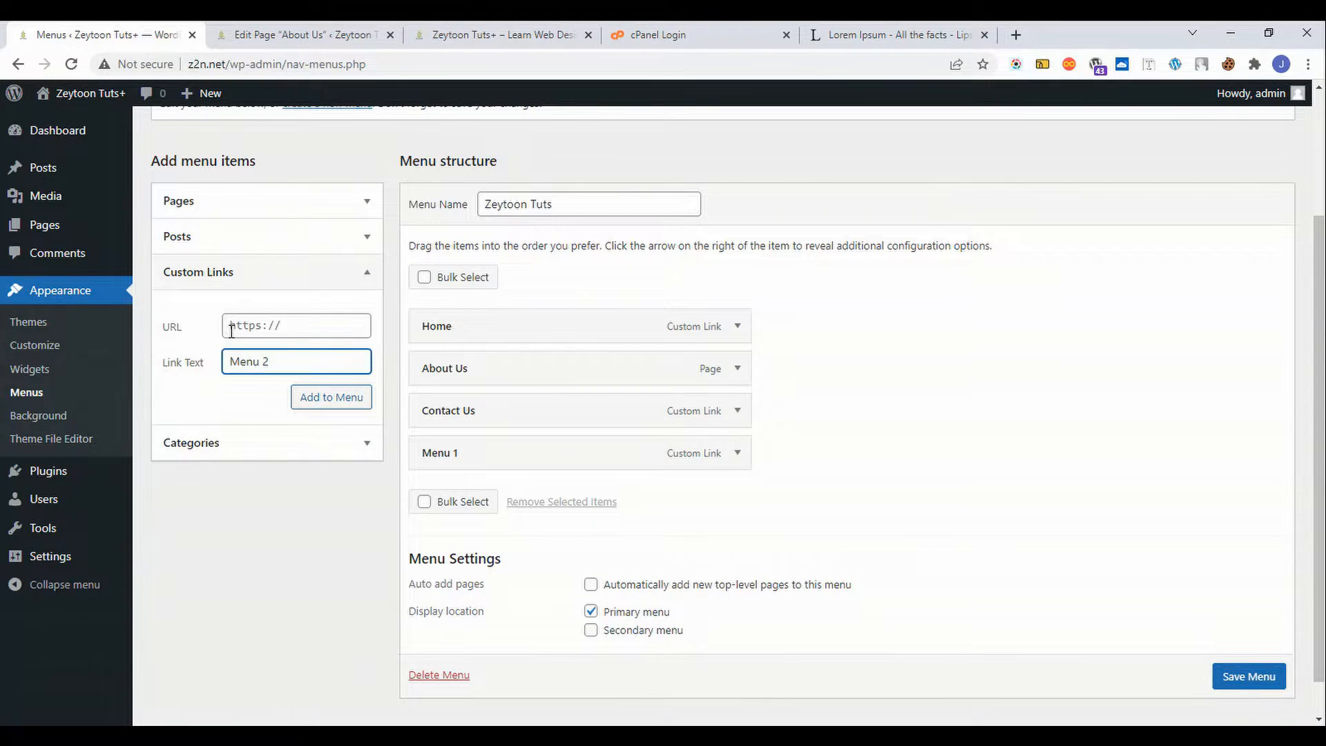
pyautogui.click(280, 332)
pyautogui.hotkey('ctrl', 'a')
pyautogui.write('#')
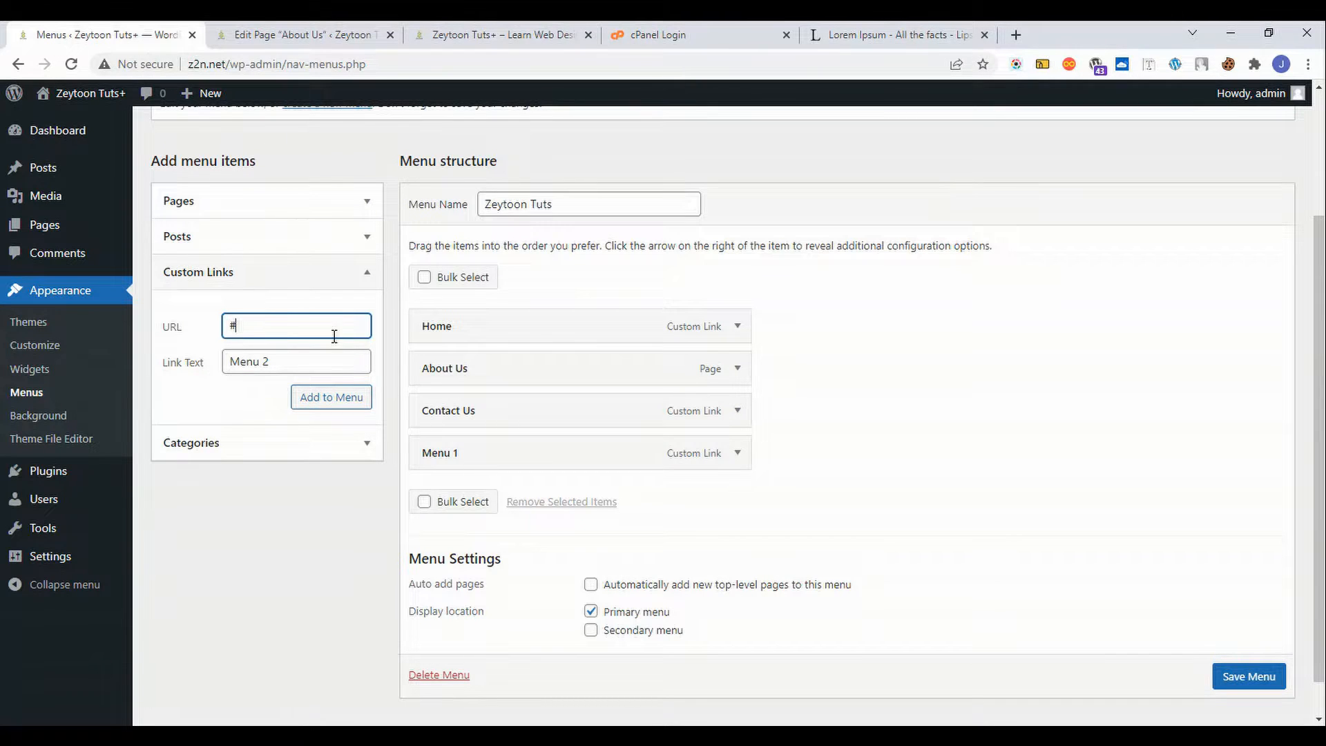
pyautogui.click(319, 397)
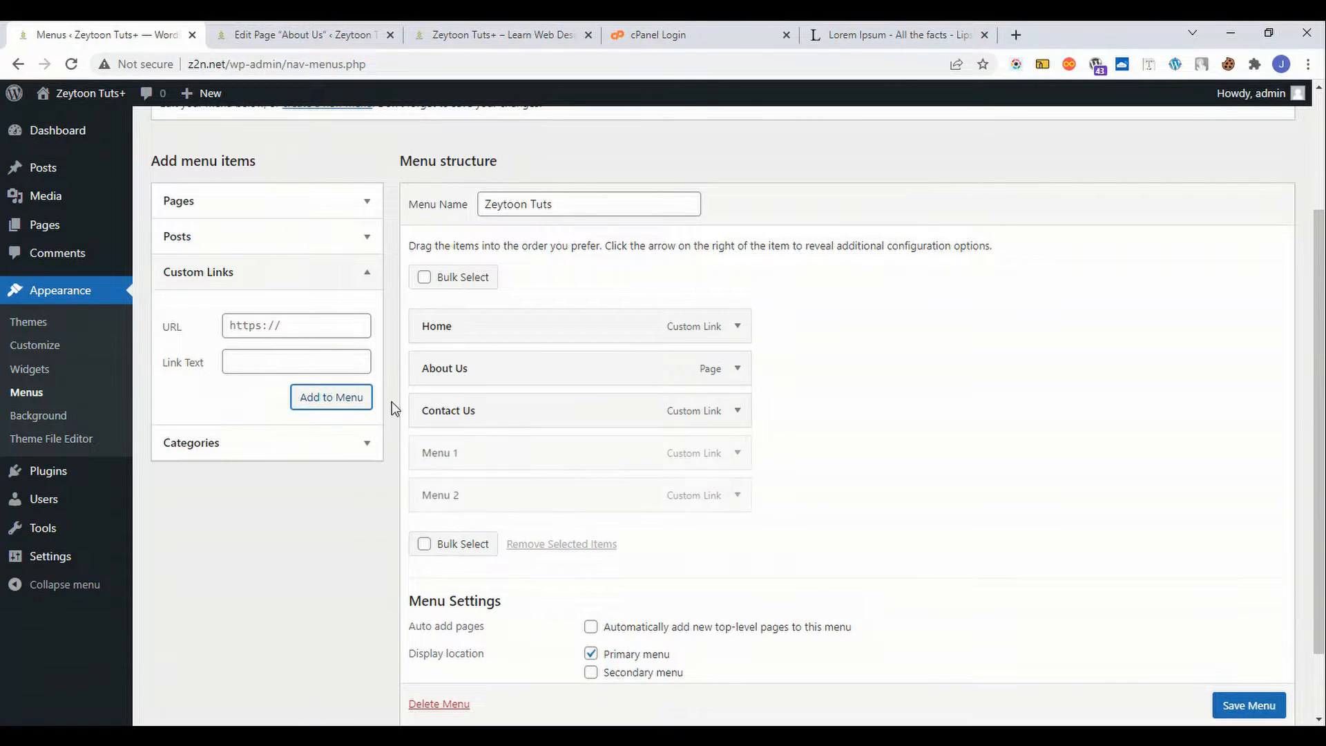
# - Nest Menu 1 and Menu 2 as sub items under Contact Us and save the menu
pyautogui.moveTo(465, 465)
pyautogui.mouseDown()
pyautogui.moveTo(491, 408)
pyautogui.moveTo(476, 452)
pyautogui.mouseUp()
pyautogui.moveTo(444, 494); pyautogui.dragTo(470, 494)
pyautogui.scroll(-1, 1236, 718)
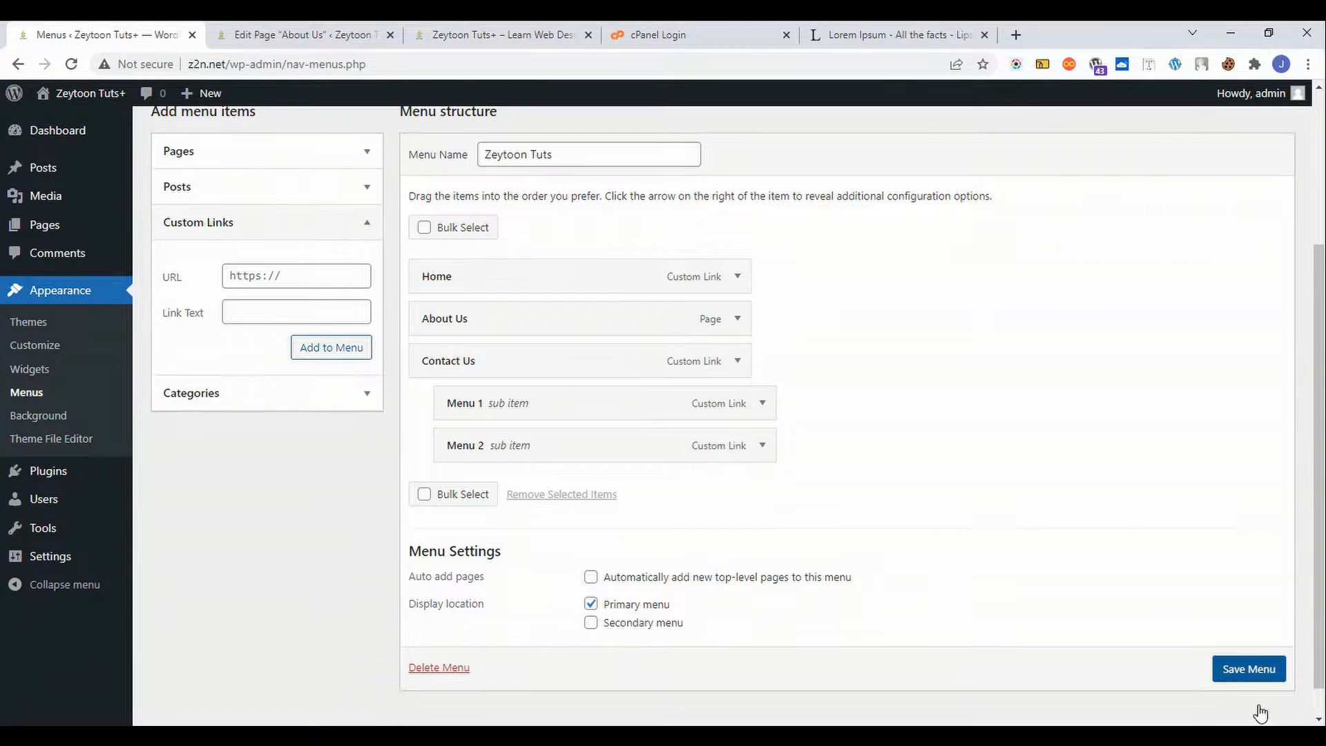
pyautogui.click(1253, 691)
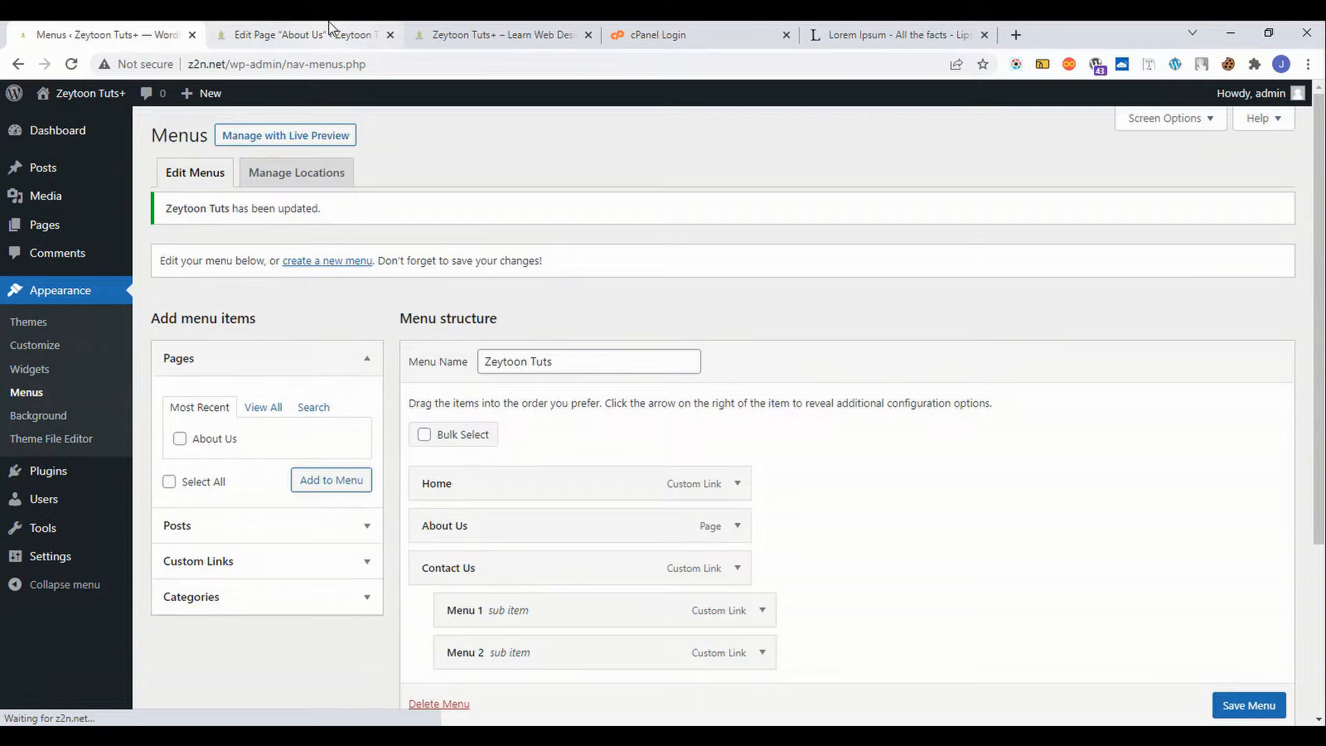
# - Reload the site's front page, close the About Us editing page, and check the submenu under Contact Us
pyautogui.click(330, 33)
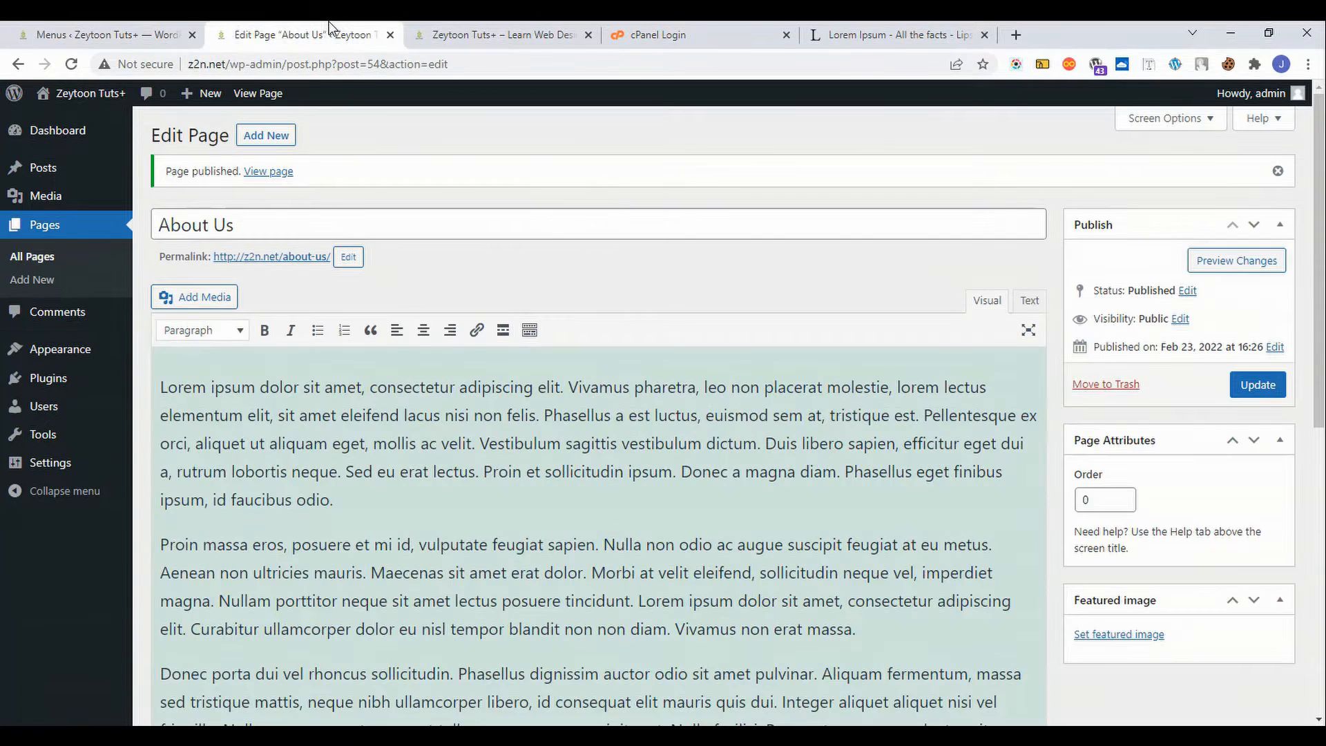
pyautogui.click(432, 35)
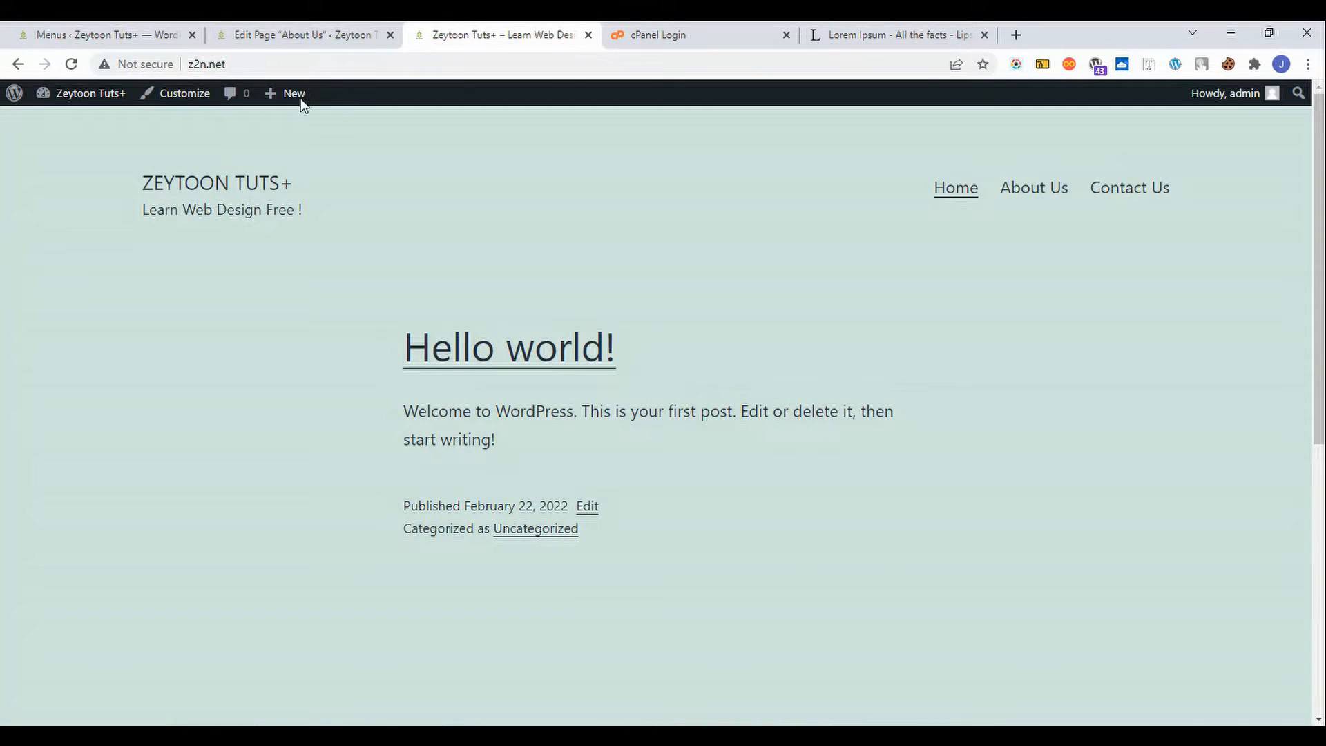
pyautogui.click(72, 65)
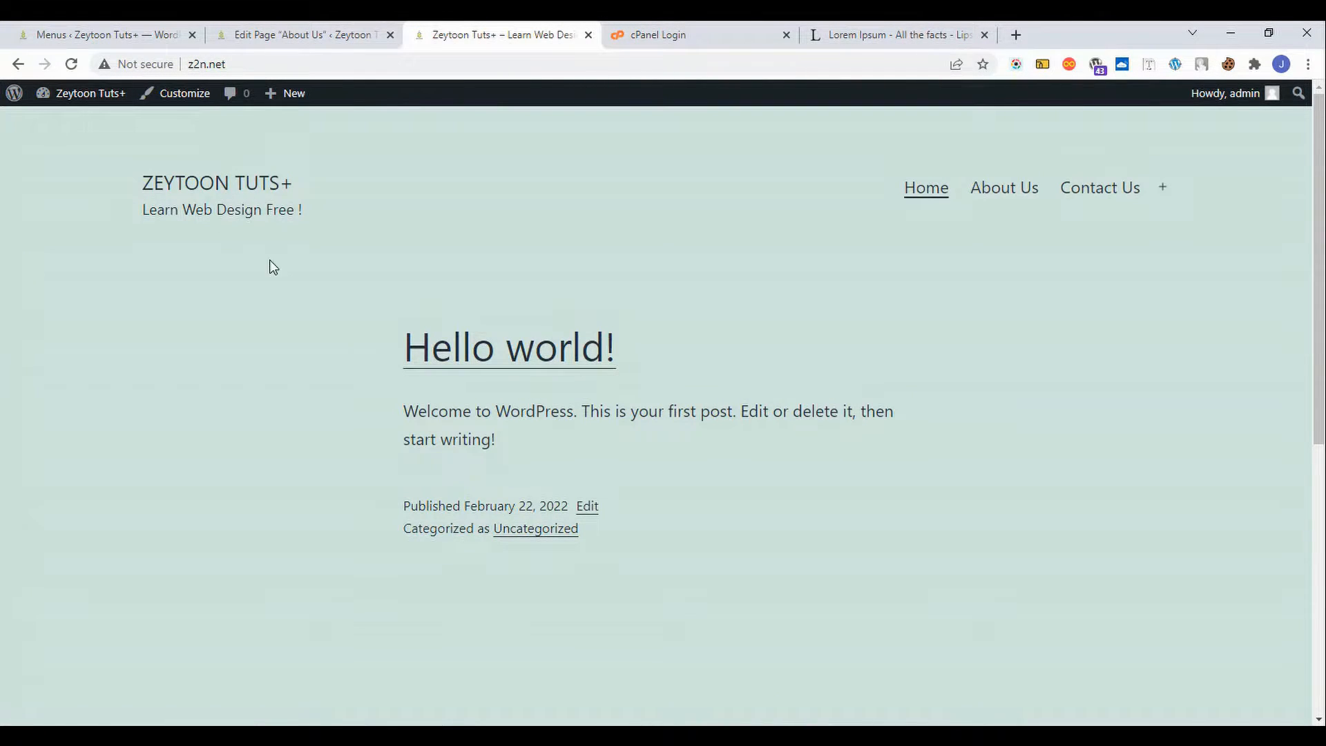
pyautogui.click(322, 27)
pyautogui.click(390, 34)
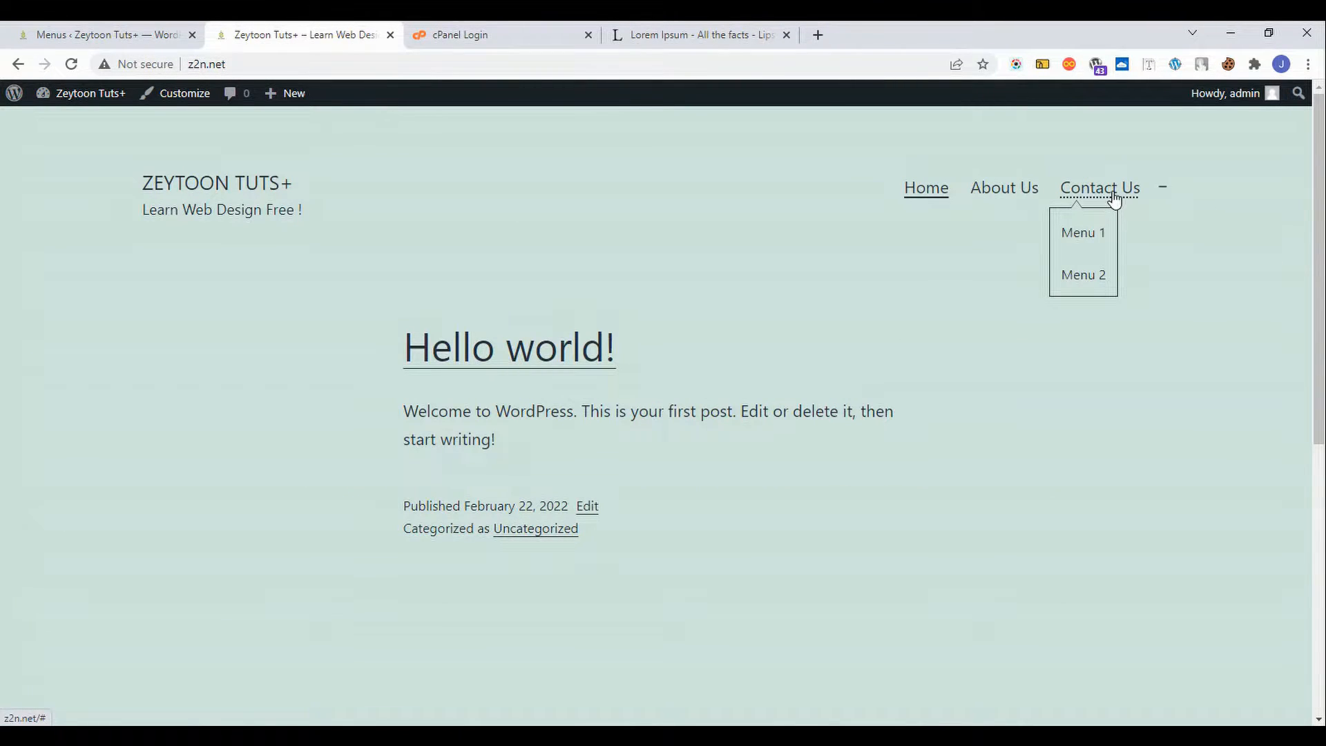
pyautogui.moveTo(1130, 196)
# - Look over the front page from the header down to the widgets in its footer
pyautogui.scroll(-7, 896, 467)
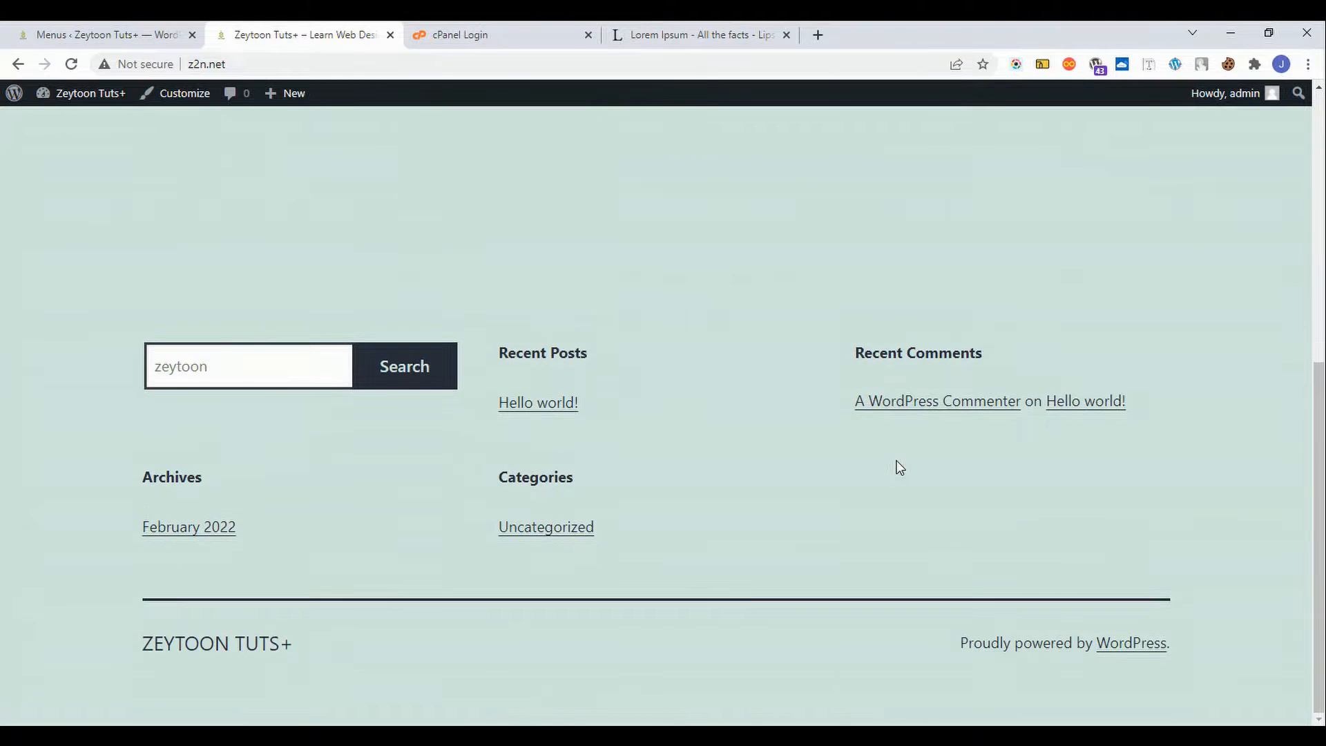
pyautogui.scroll(7, 905, 463)
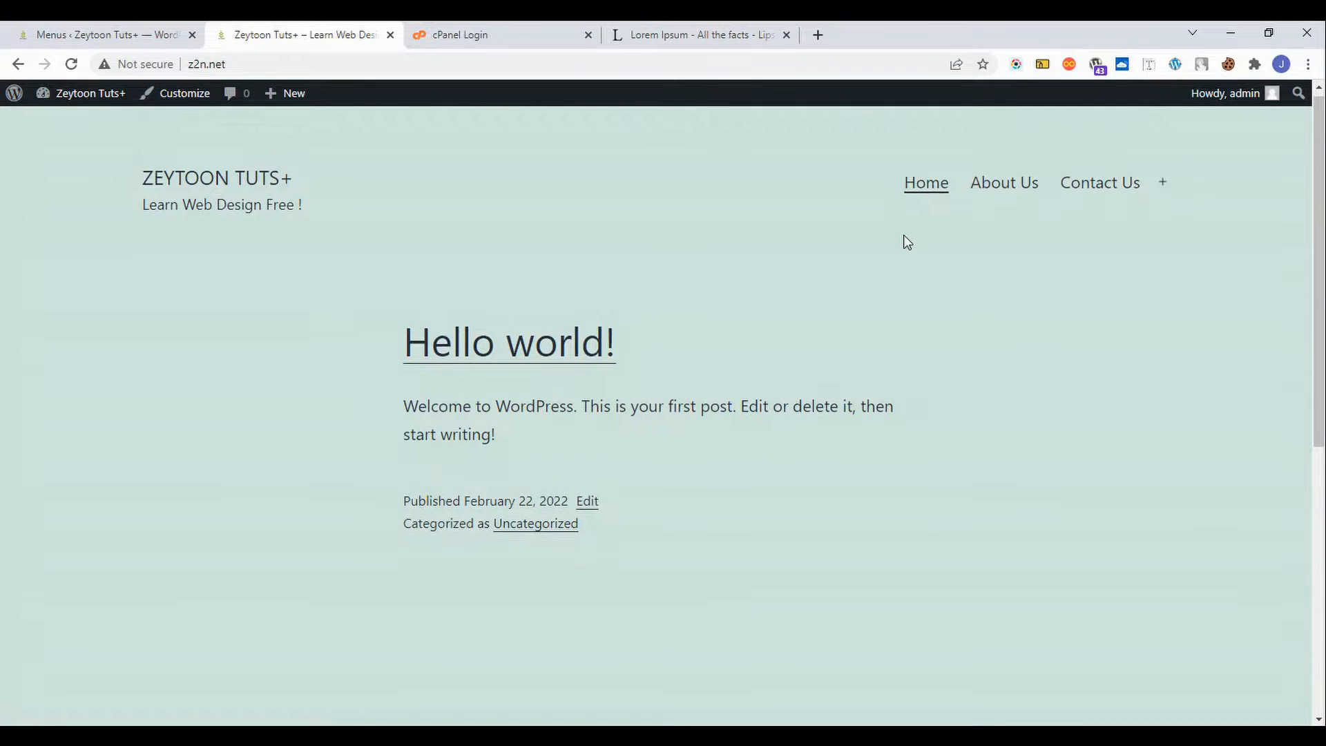
pyautogui.scroll(-6, 903, 238)
pyautogui.scroll(-2, 1143, 524)
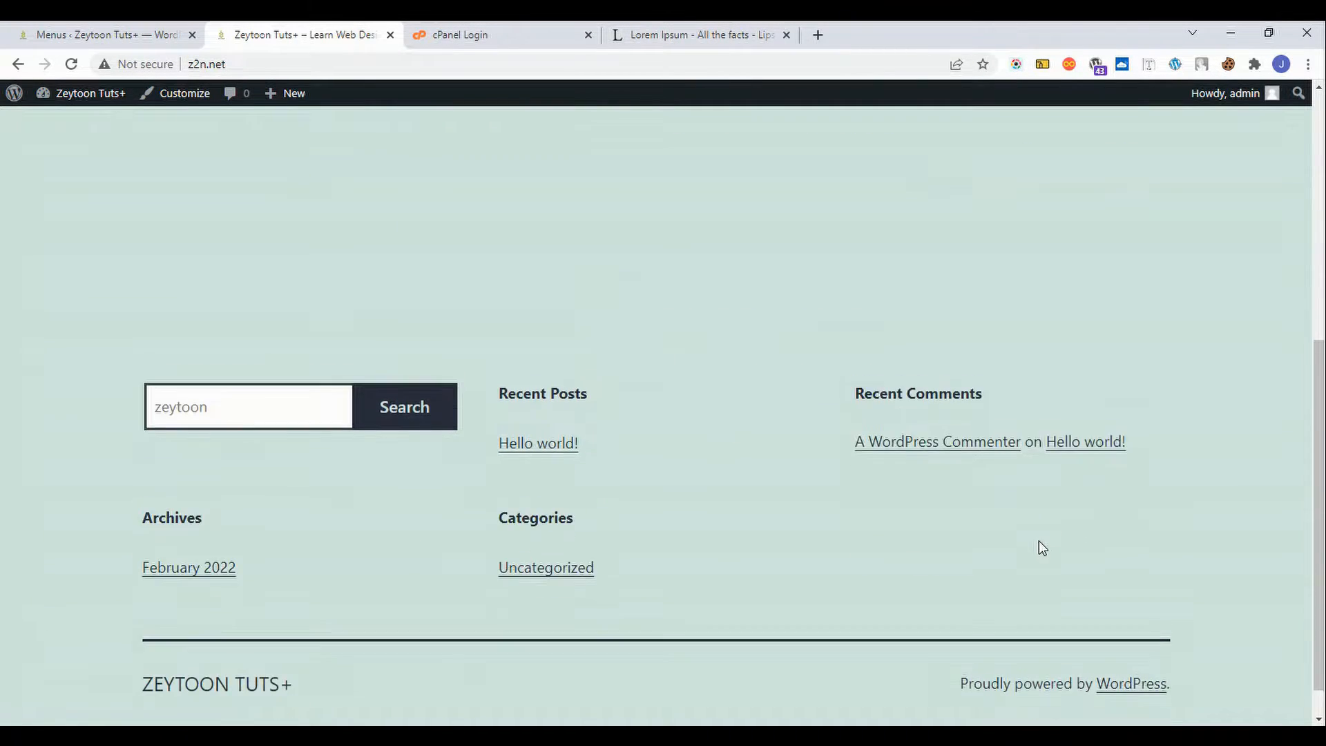
pyautogui.click(85, 32)
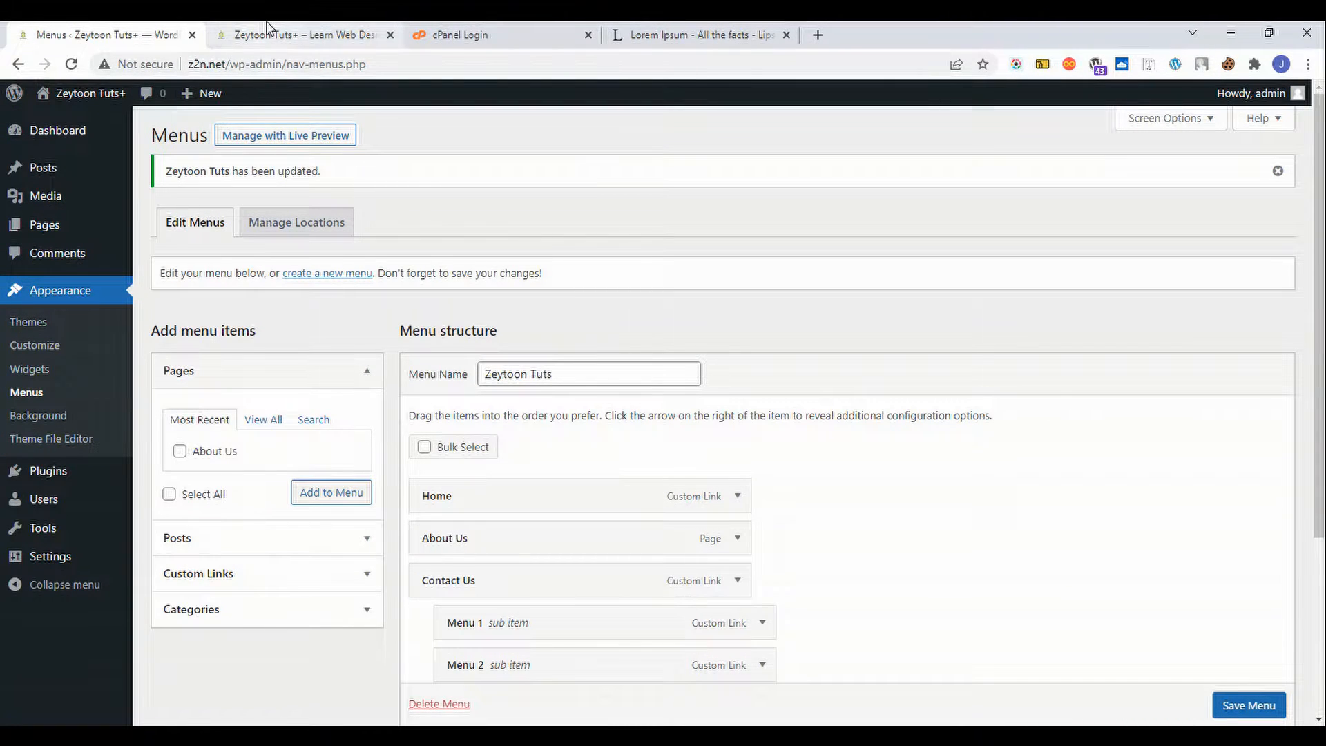
pyautogui.click(290, 34)
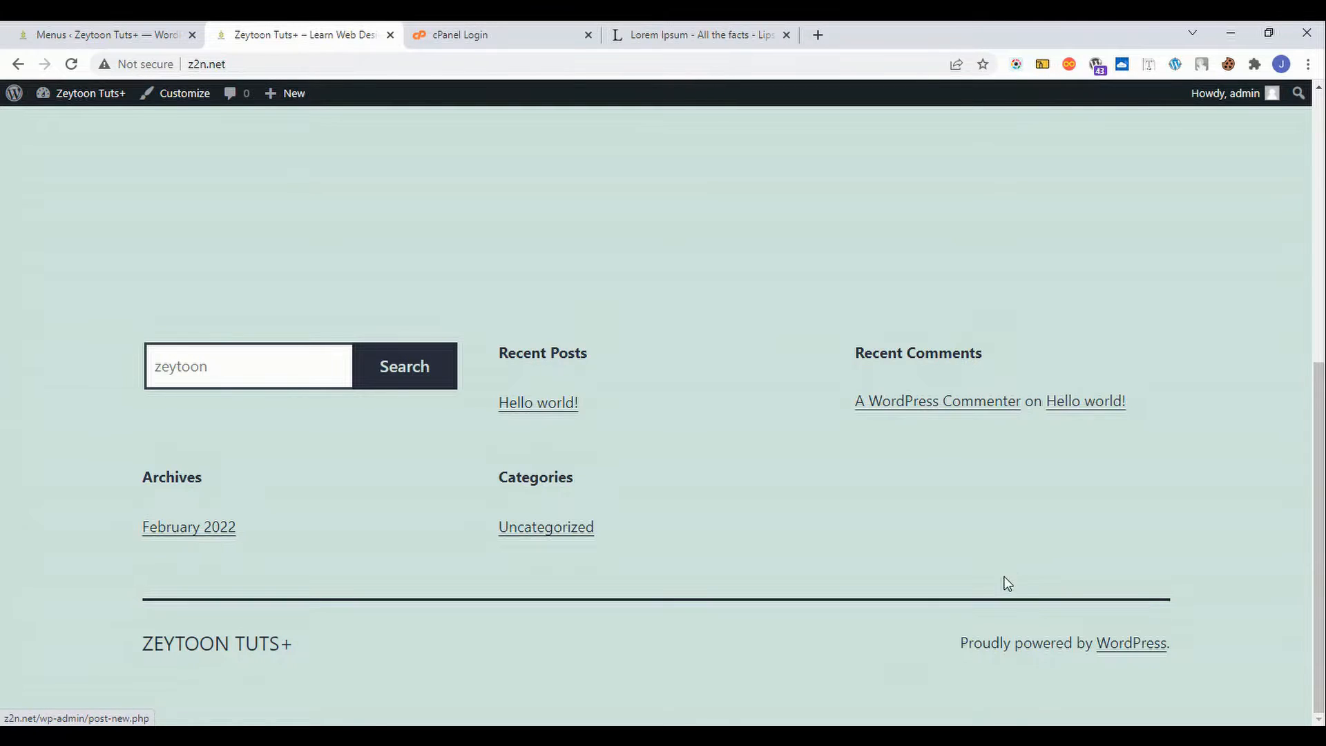
pyautogui.scroll(10, 1005, 580)
pyautogui.scroll(-10, 815, 561)
# - Open the Widgets screen in the site admin and compare the Footer area's widgets with the front page's footer
pyautogui.click(103, 34)
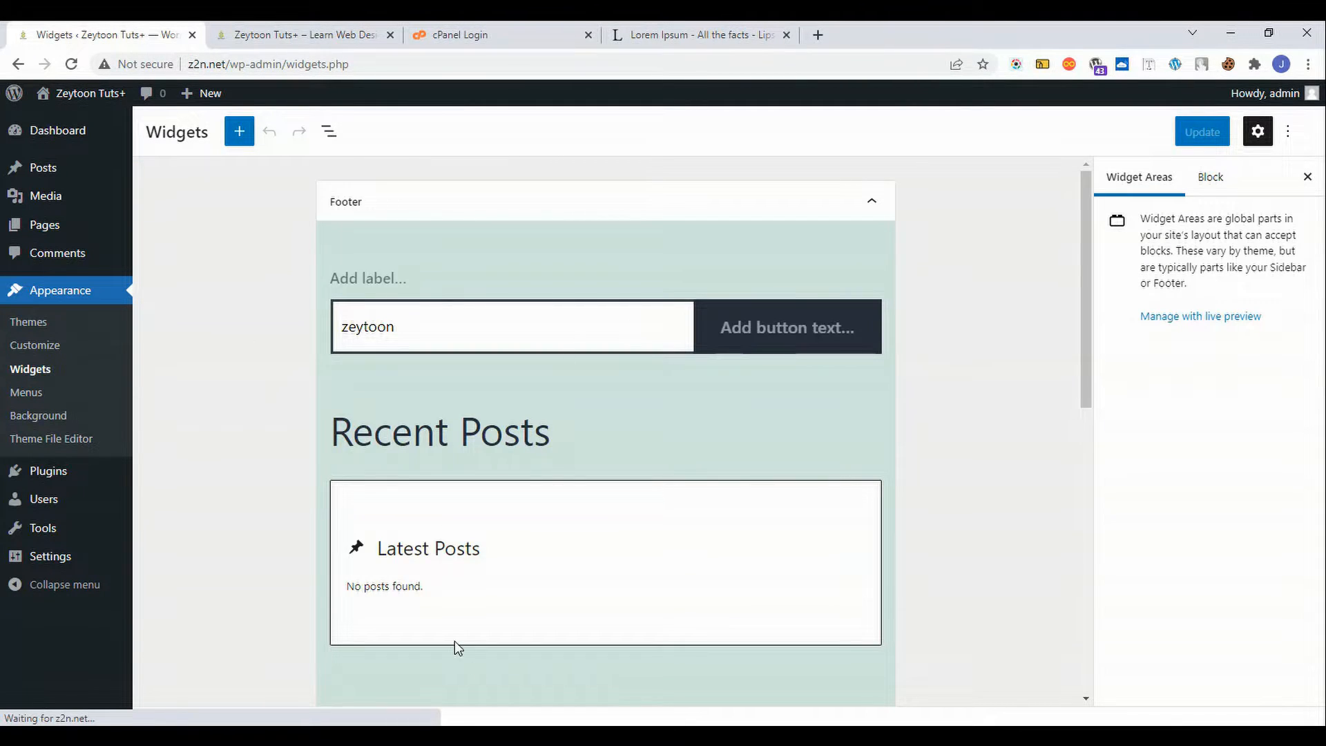
pyautogui.click(439, 202)
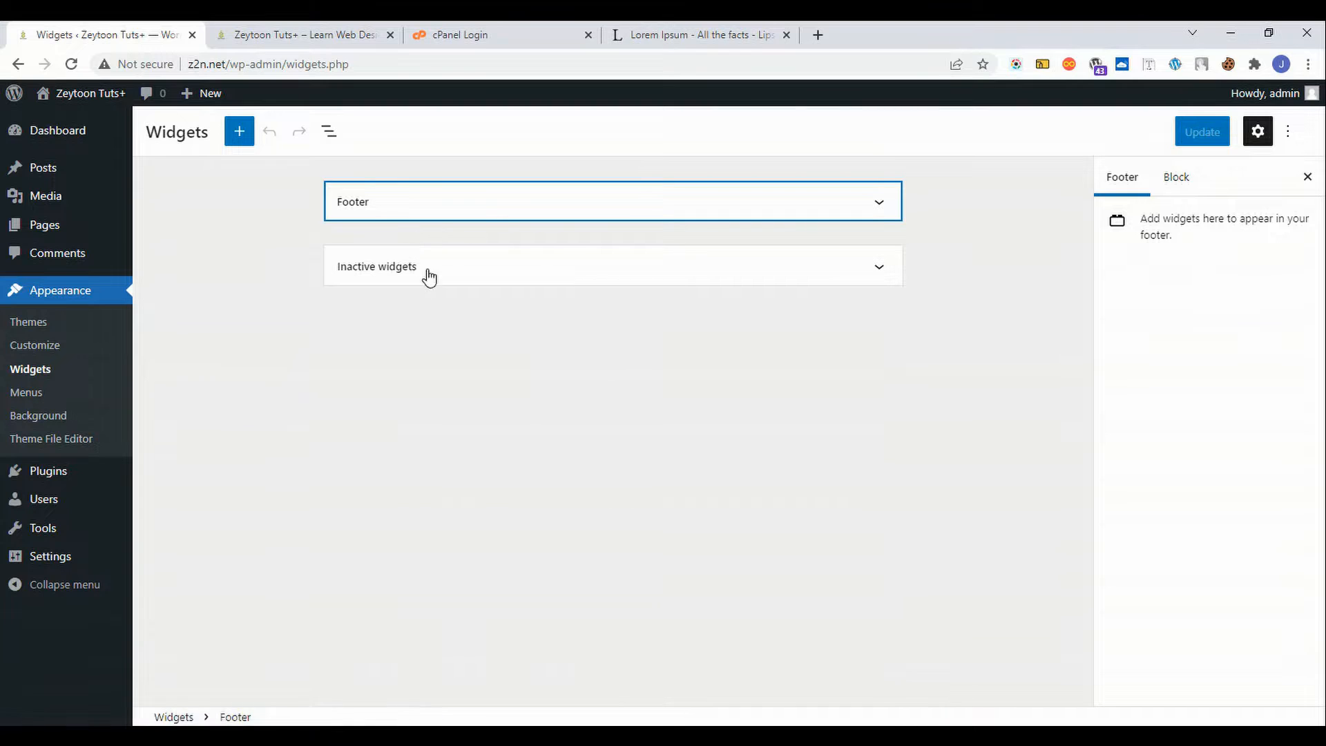
pyautogui.click(485, 205)
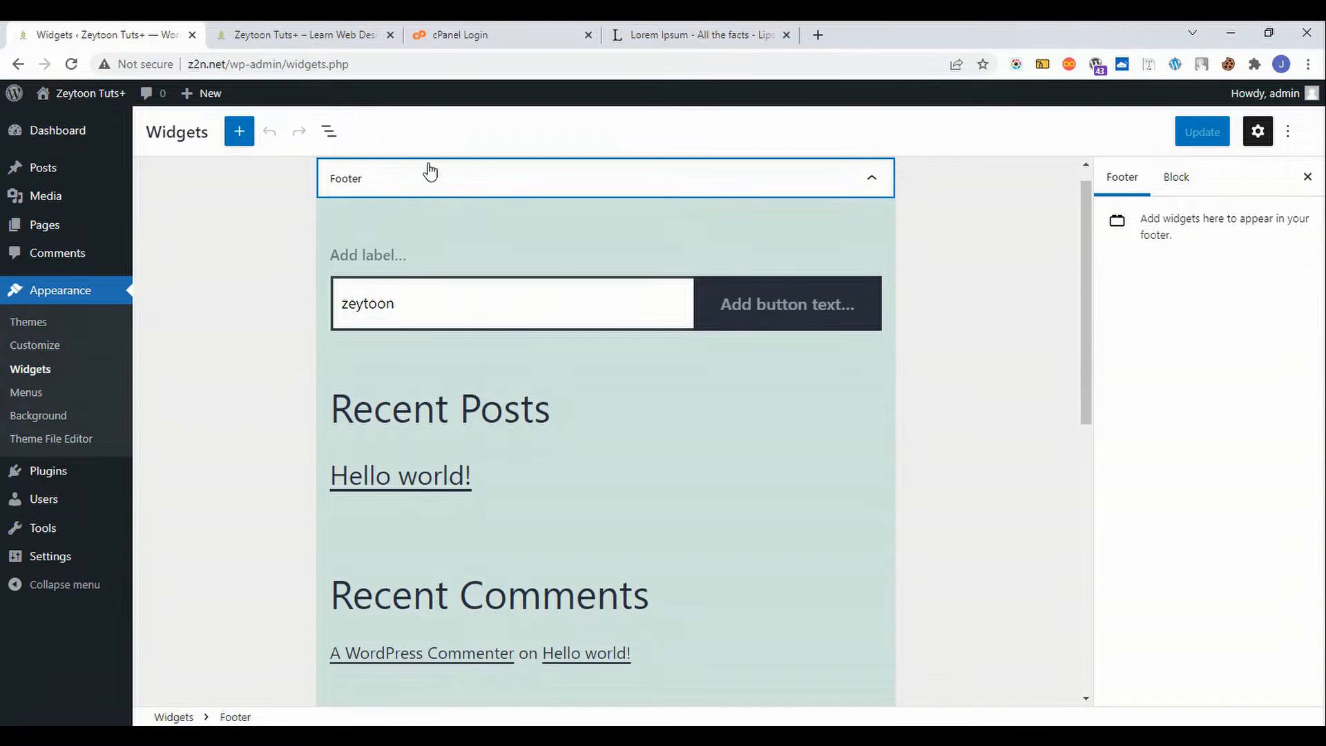
pyautogui.click(251, 33)
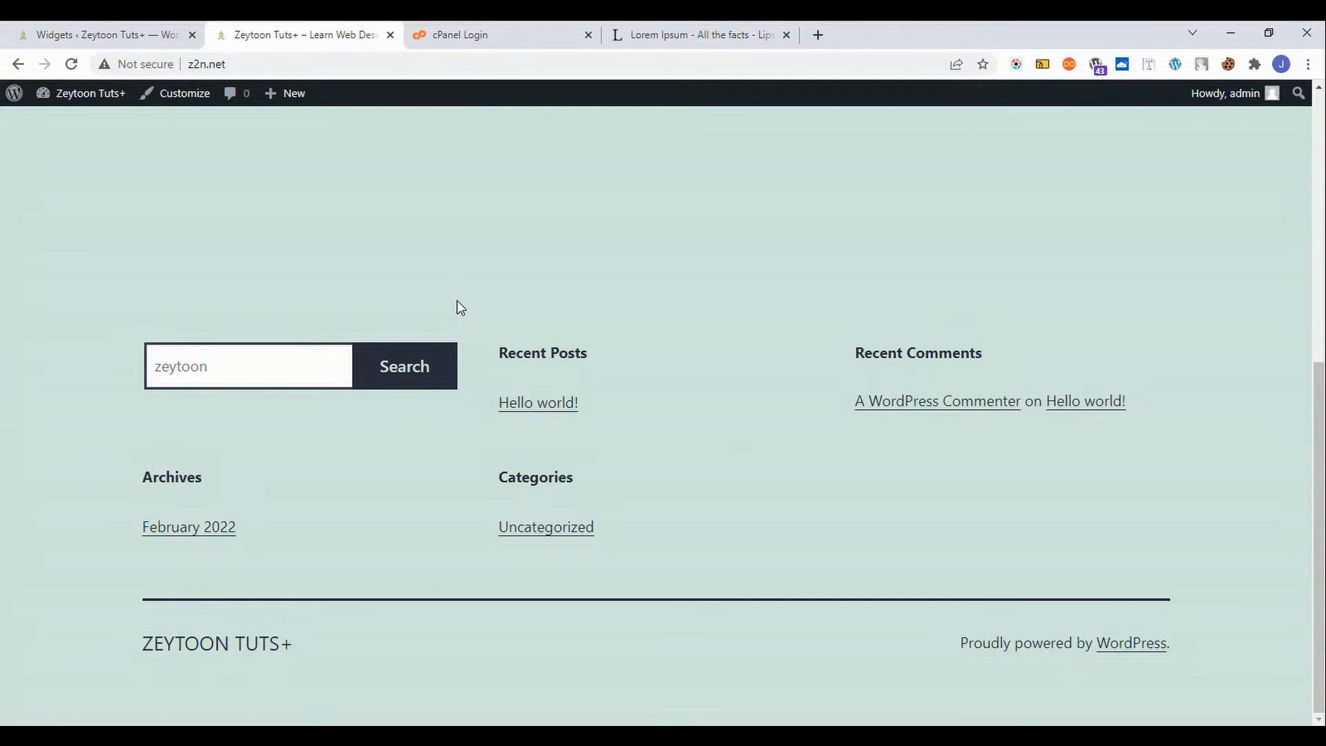
pyautogui.click(50, 31)
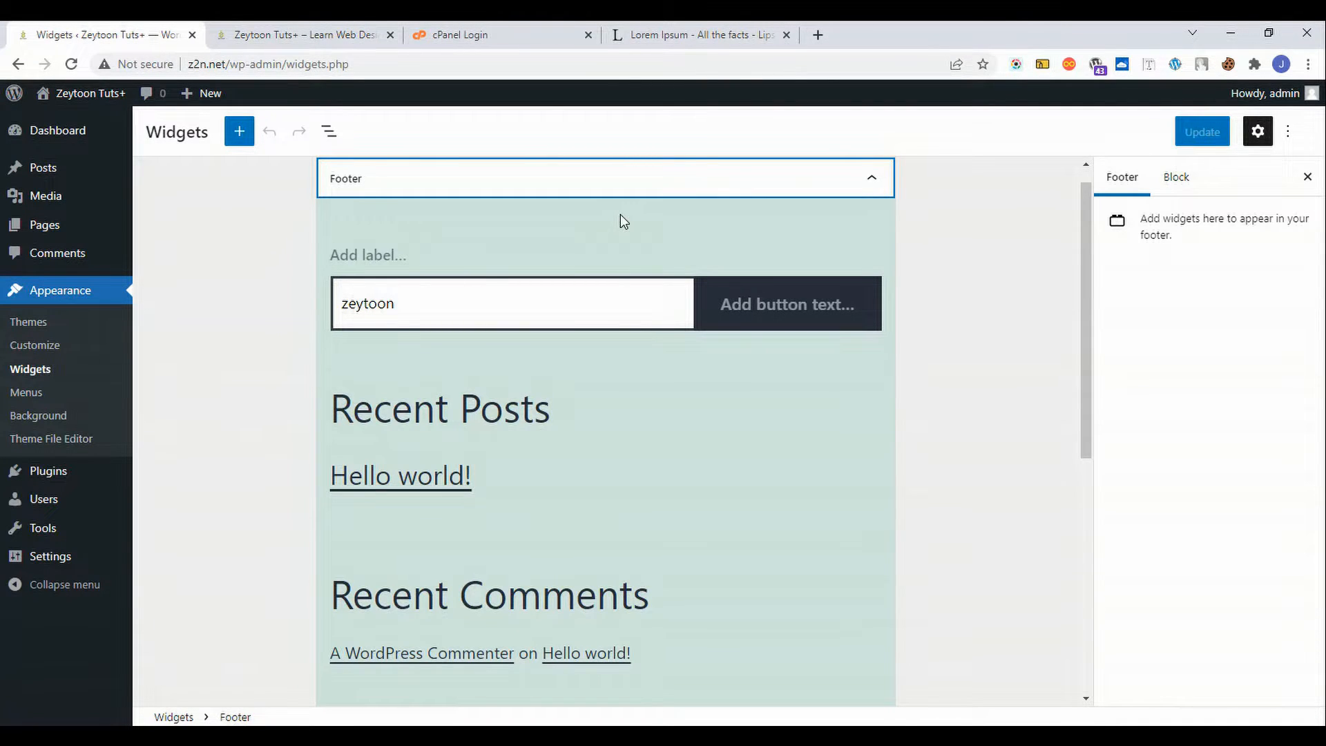
pyautogui.scroll(-7, 620, 216)
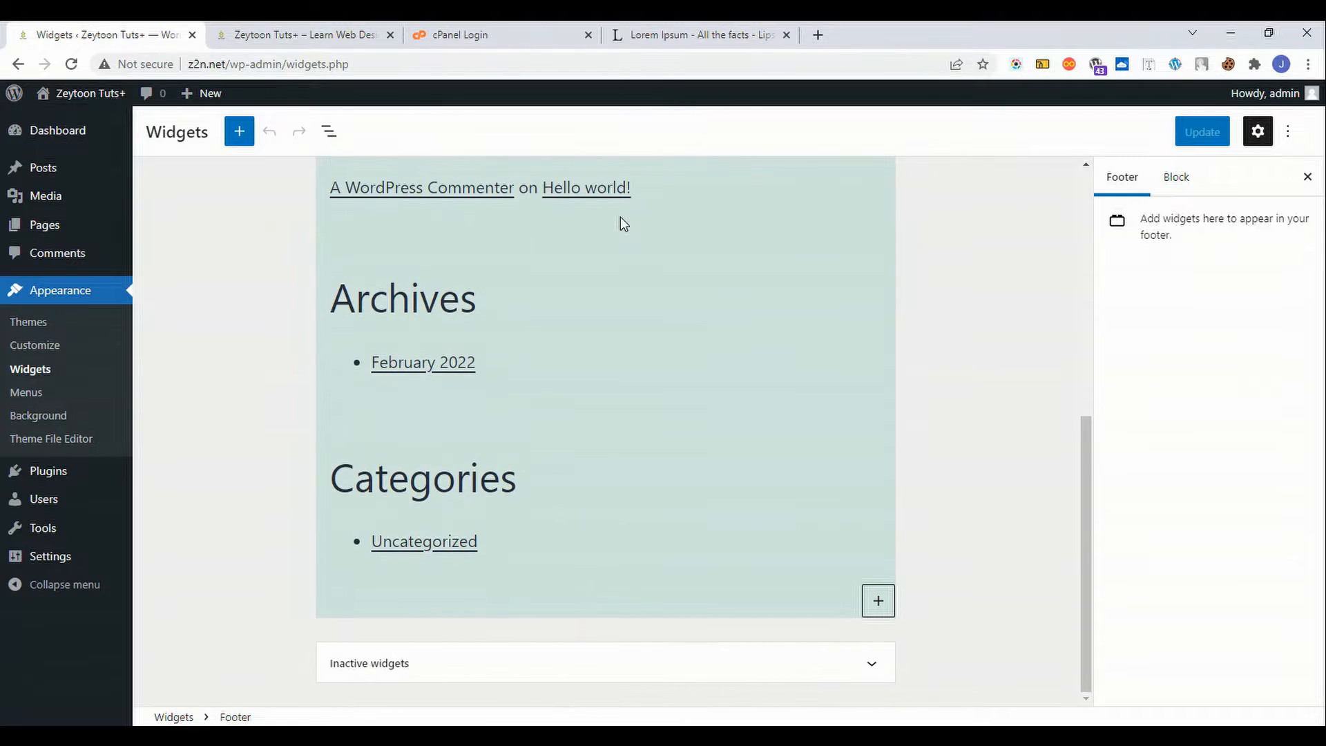
pyautogui.scroll(7, 566, 421)
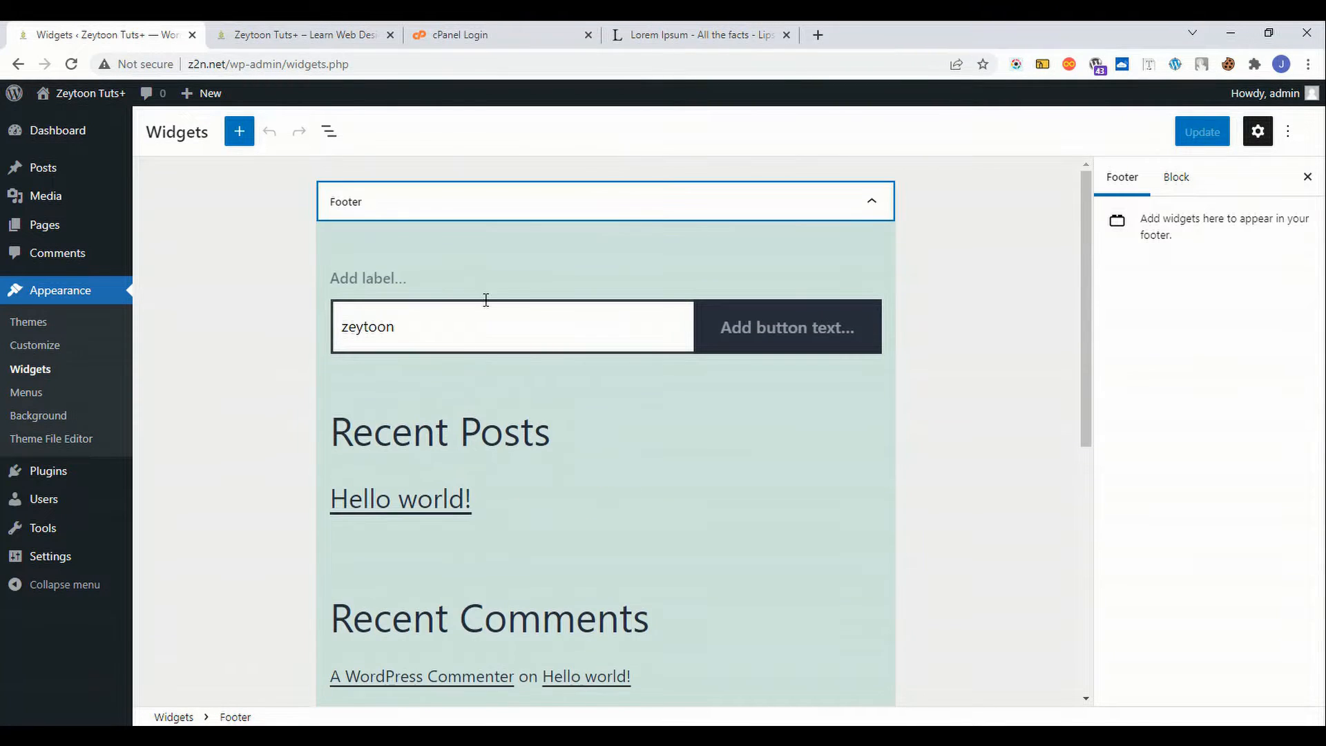
# - Examine the Footer area's Search block and remaining widgets, checking each against its counterpart on the front page
pyautogui.click(502, 284)
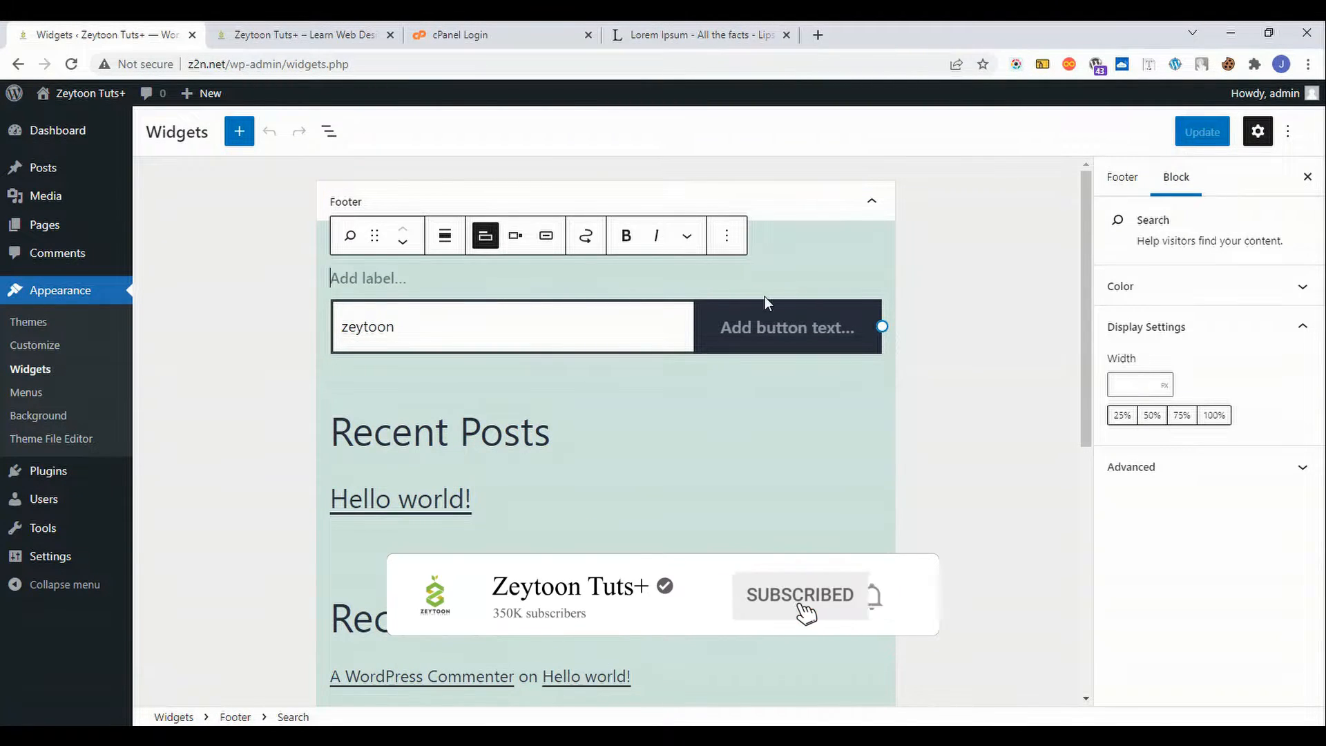
pyautogui.scroll(-7, 510, 463)
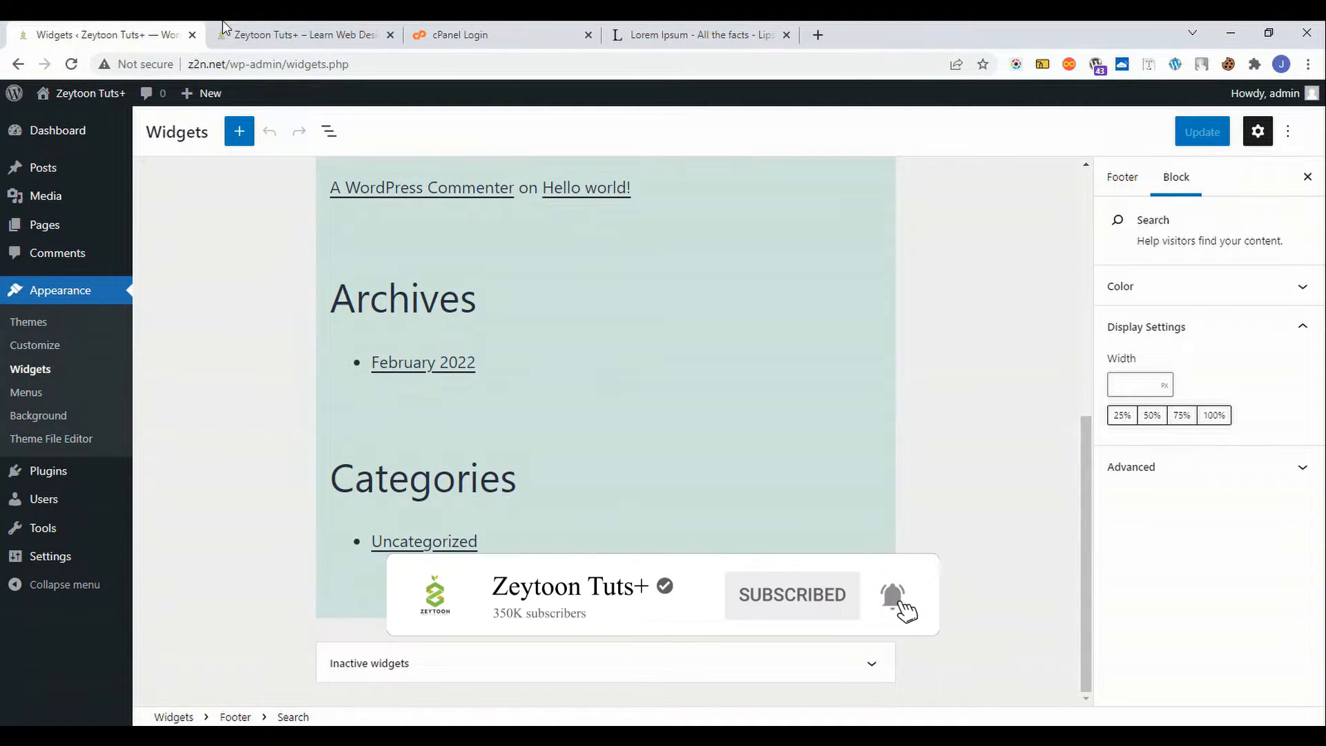
pyautogui.click(290, 35)
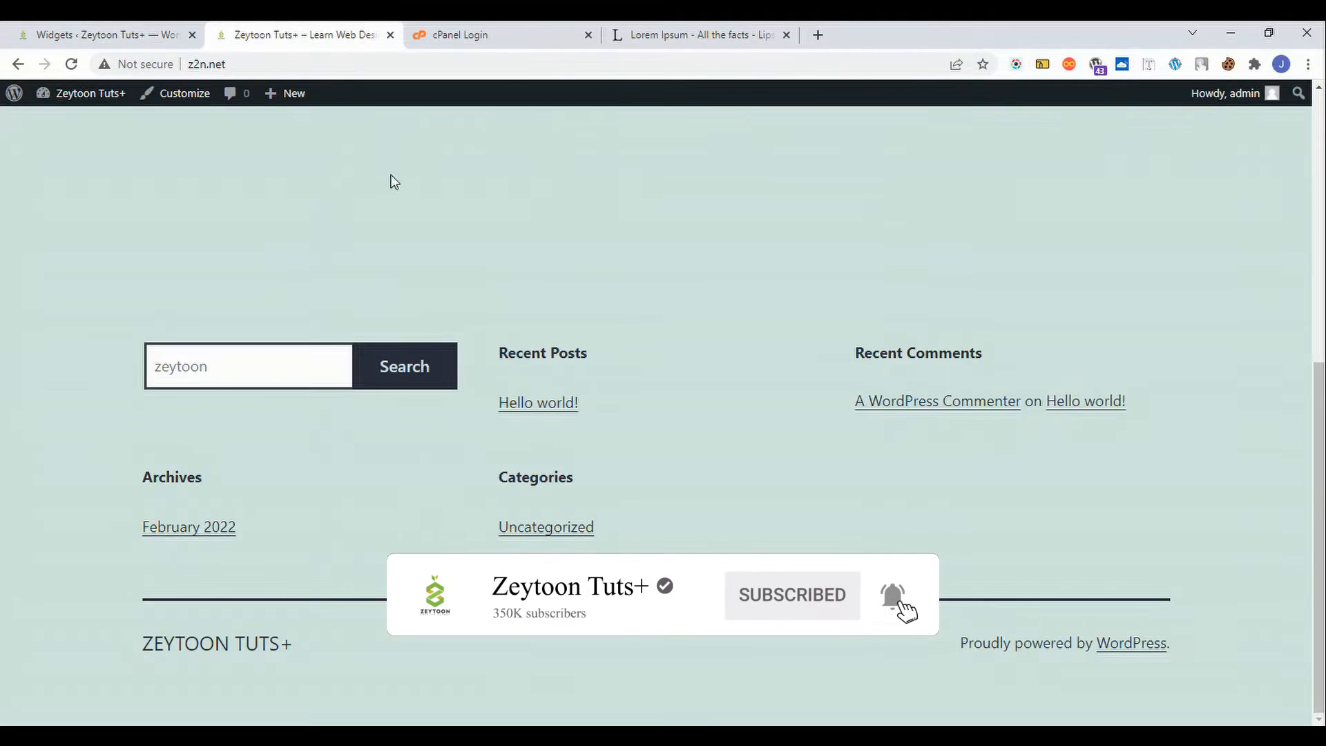
pyautogui.click(90, 35)
pyautogui.click(269, 29)
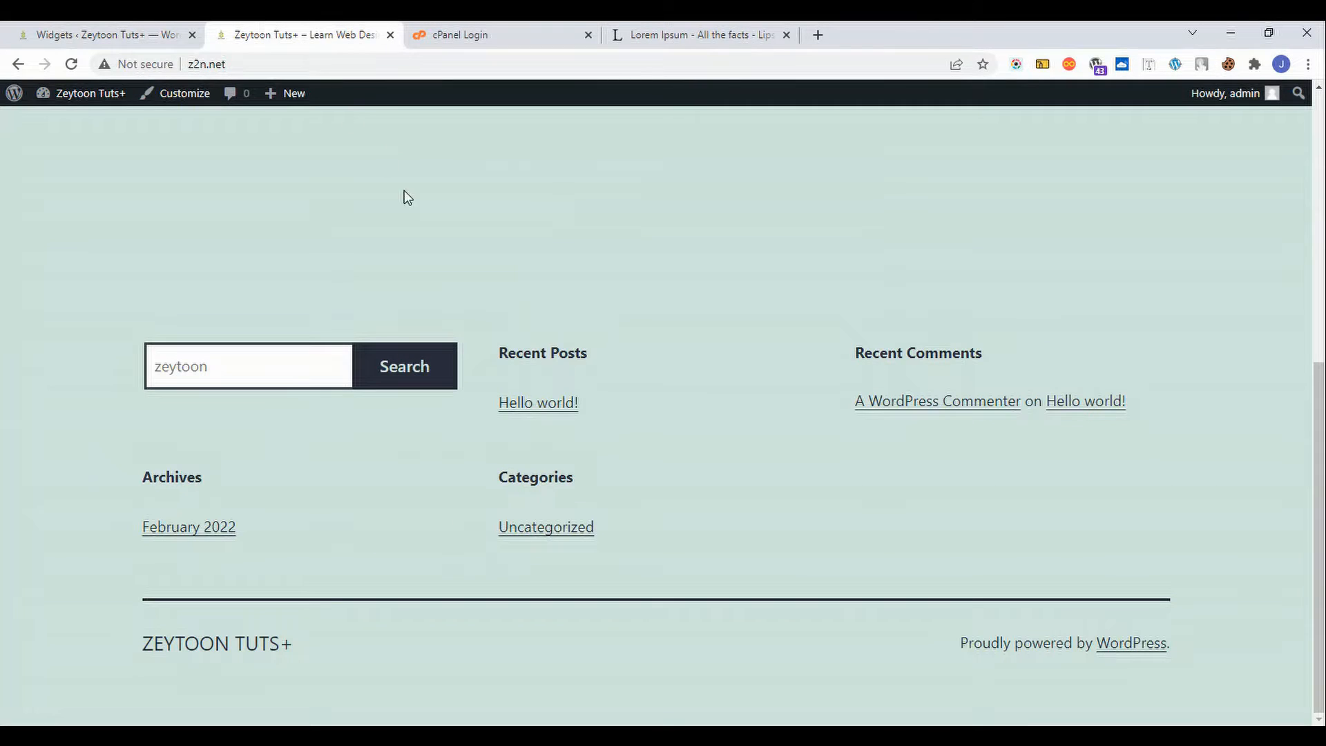
pyautogui.click(56, 33)
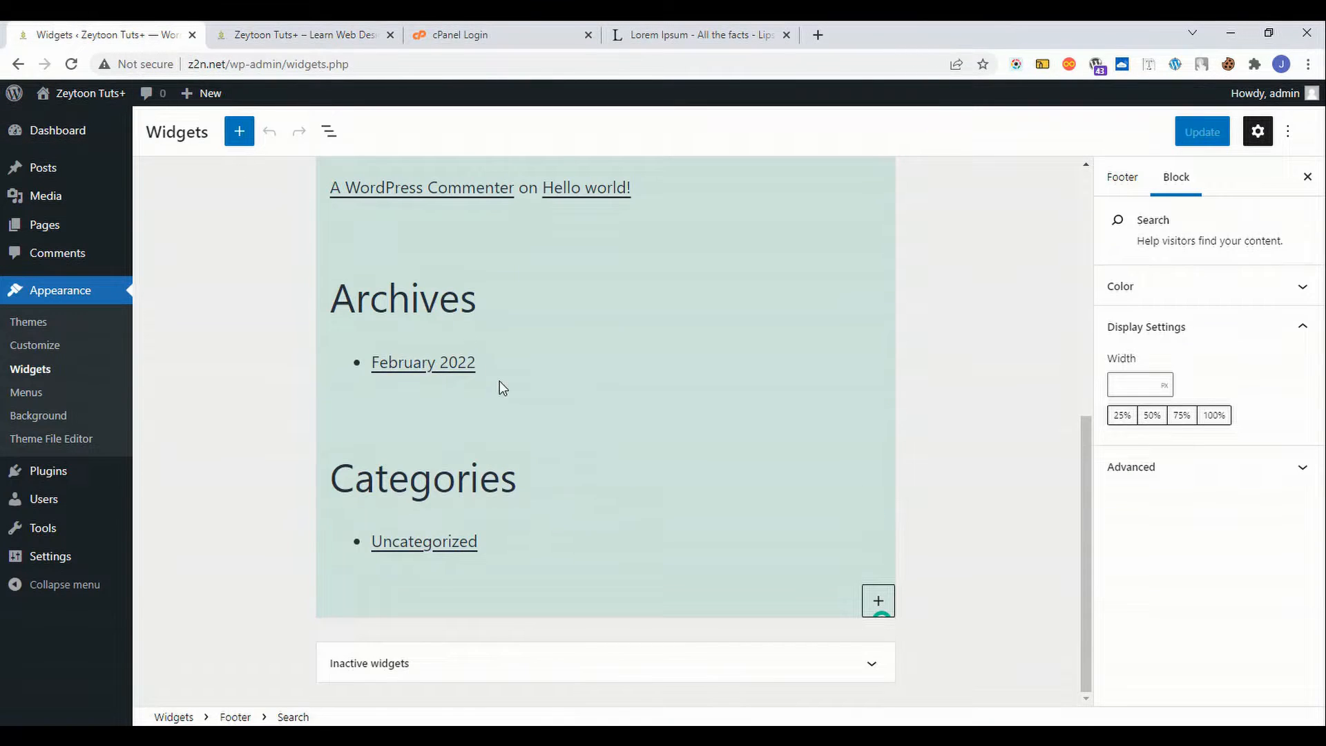
pyautogui.scroll(3, 512, 401)
pyautogui.click(235, 33)
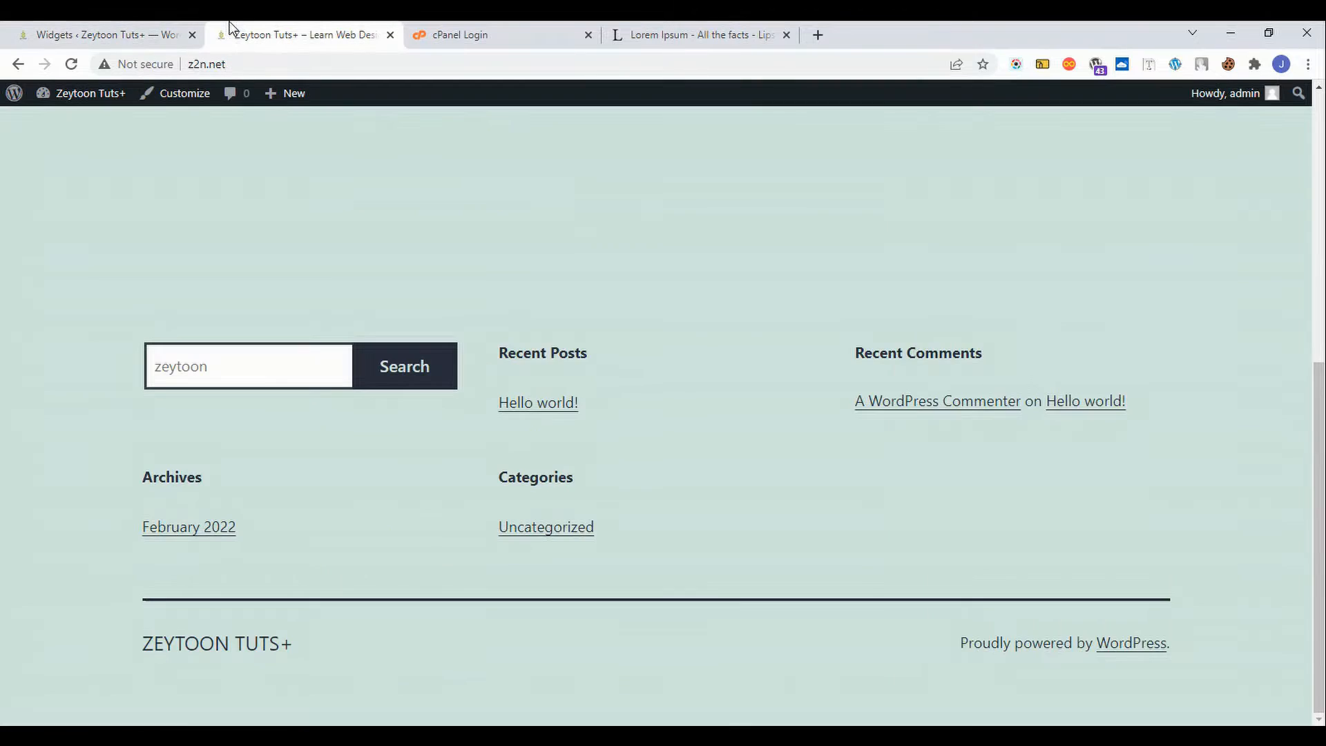
pyautogui.click(50, 27)
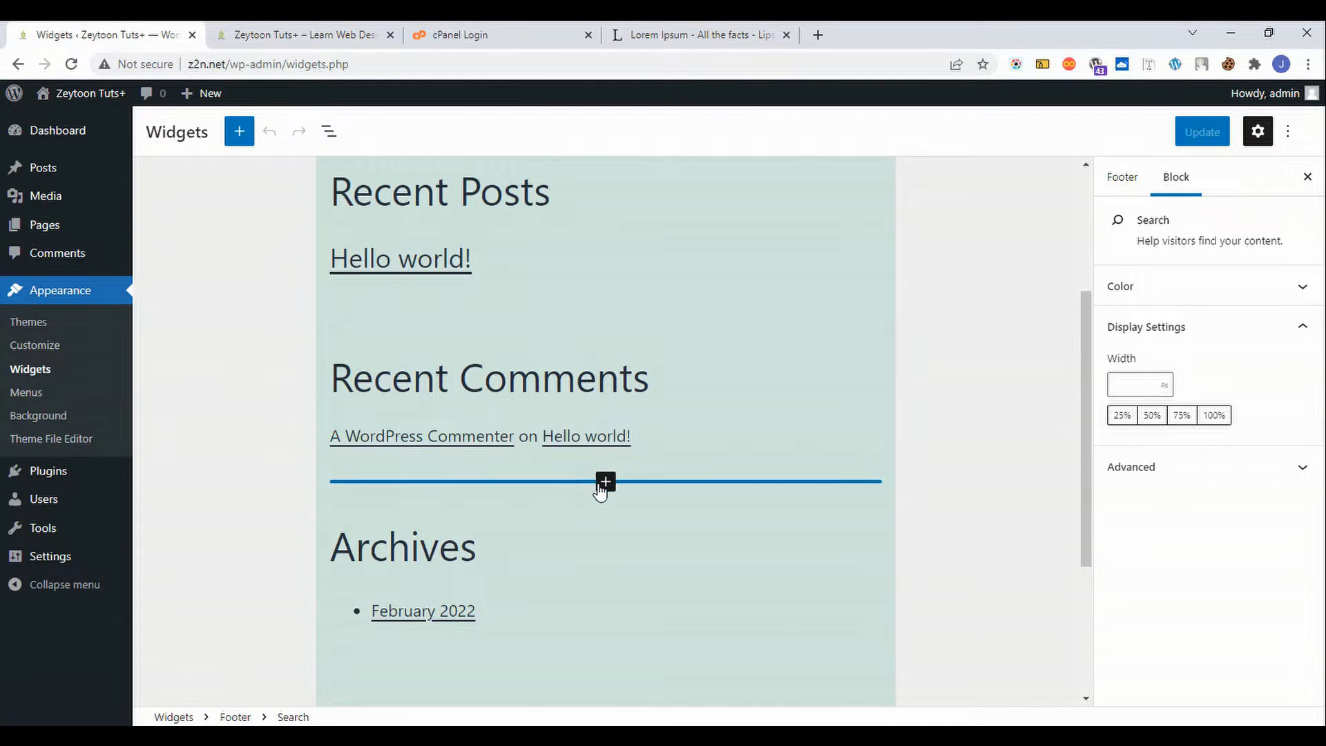
pyautogui.click(605, 482)
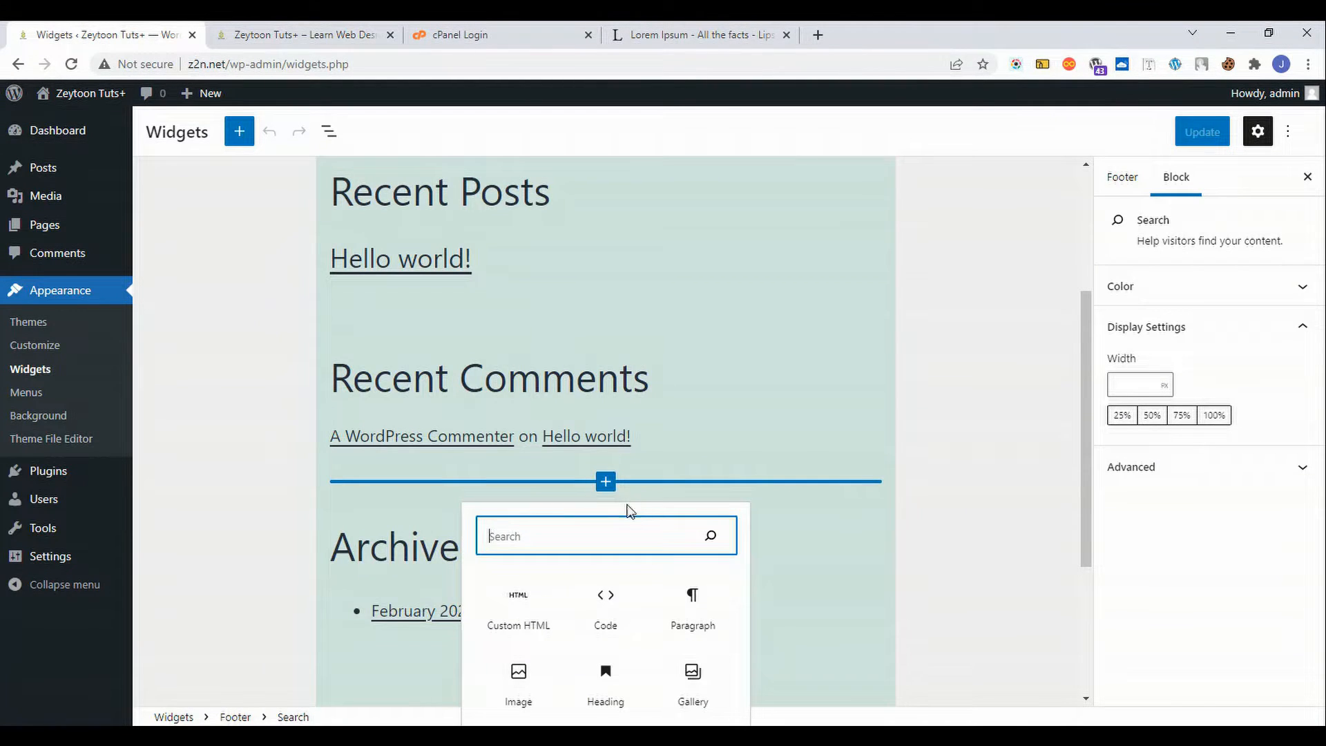
pyautogui.click(628, 609)
pyautogui.scroll(-3, 622, 539)
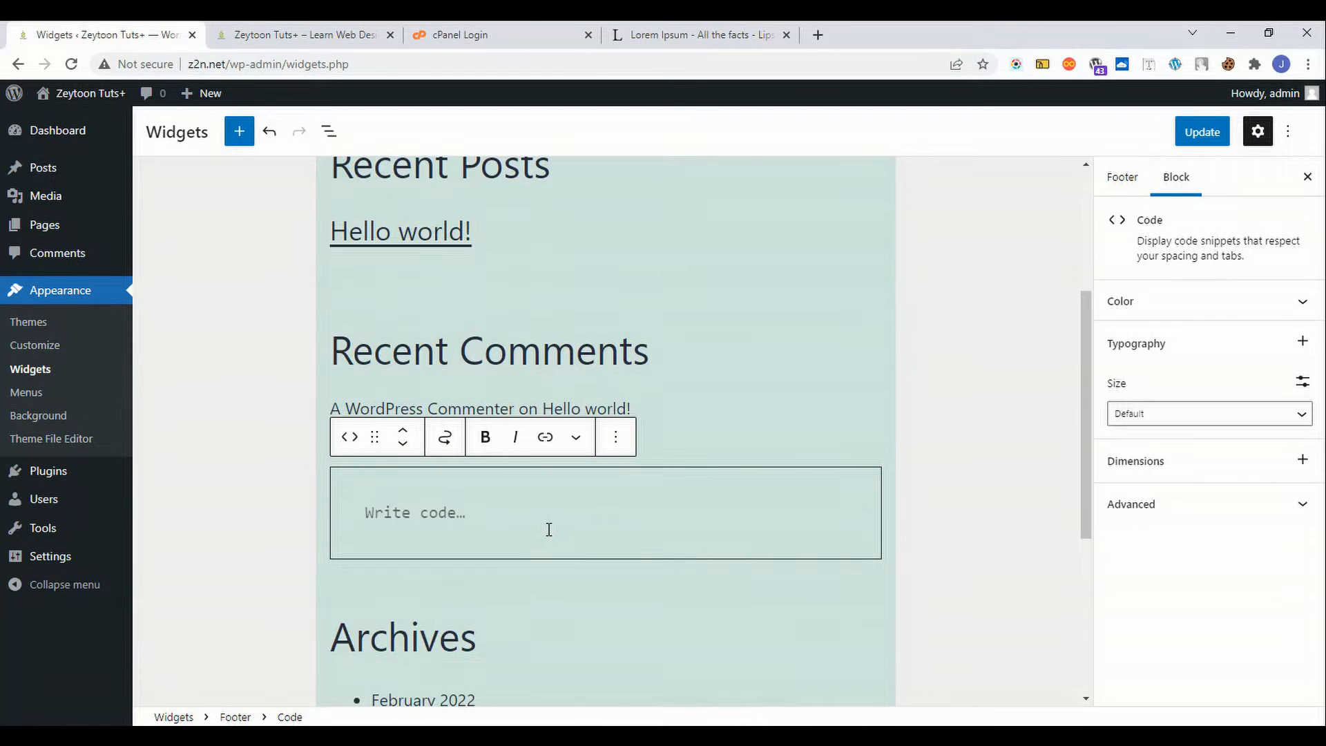
pyautogui.write('<')
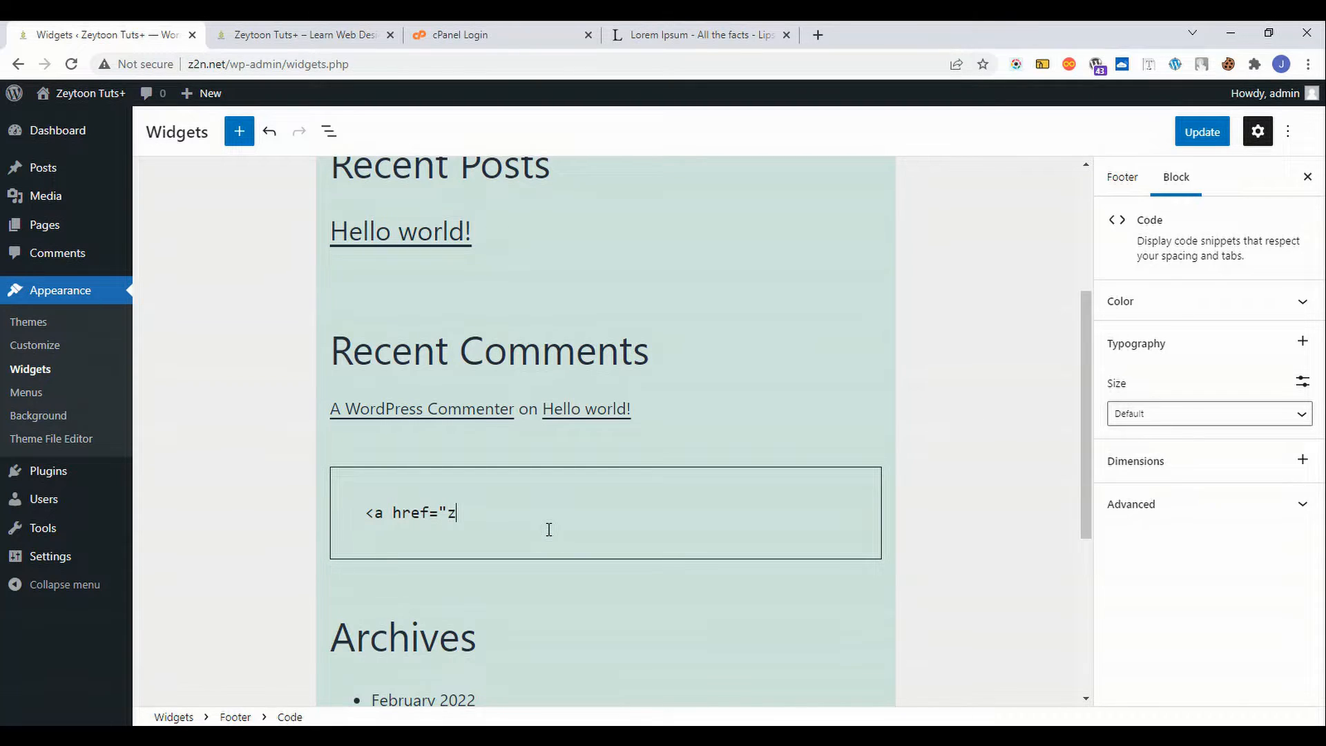
pyautogui.write('a href="https://www.zeytoon.ws">Zeytoon</a>')
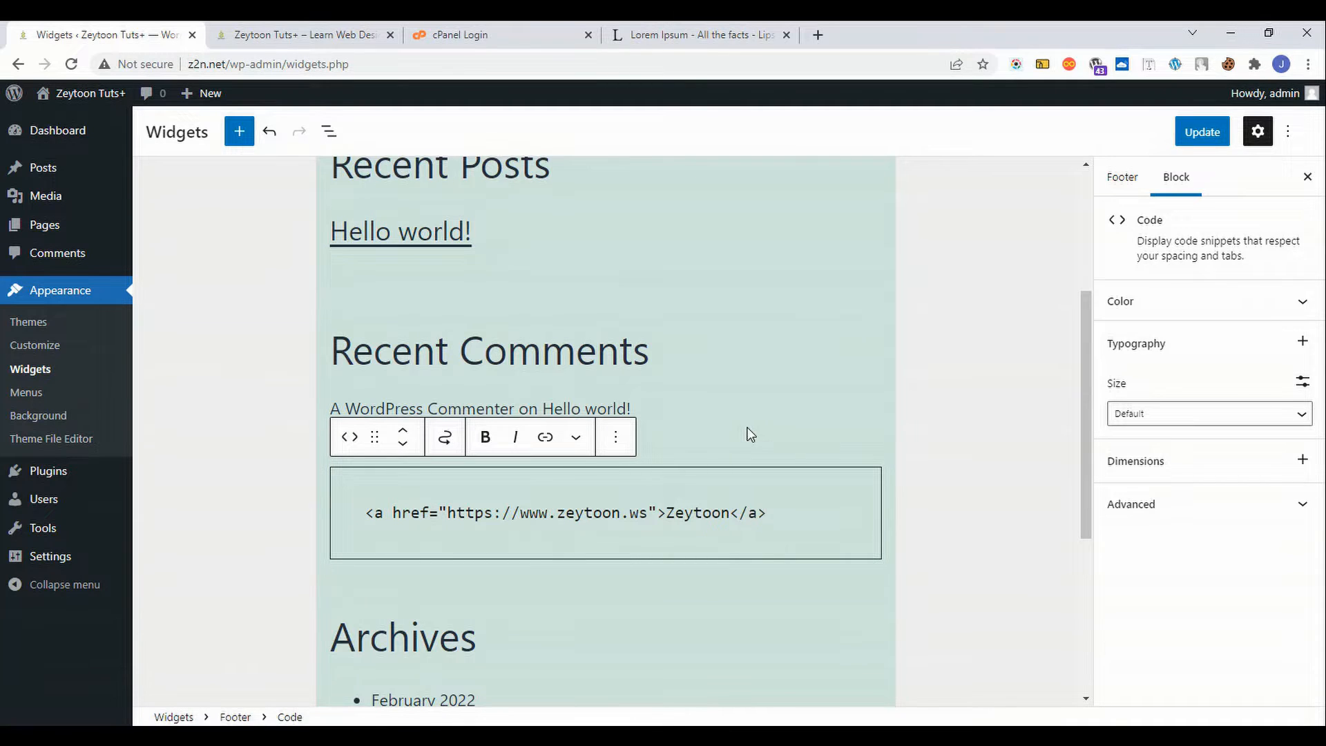
pyautogui.press('Up')
pyautogui.click(487, 524)
pyautogui.click(617, 442)
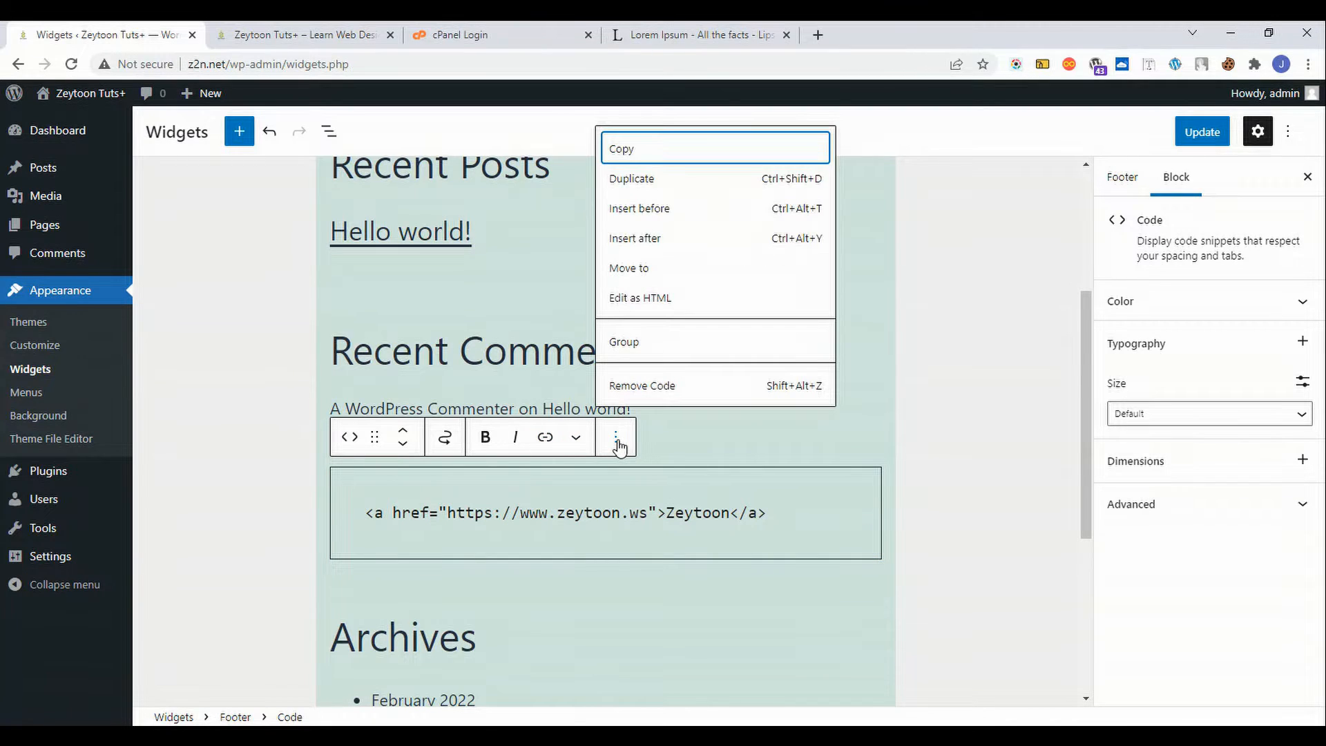
pyautogui.click(616, 439)
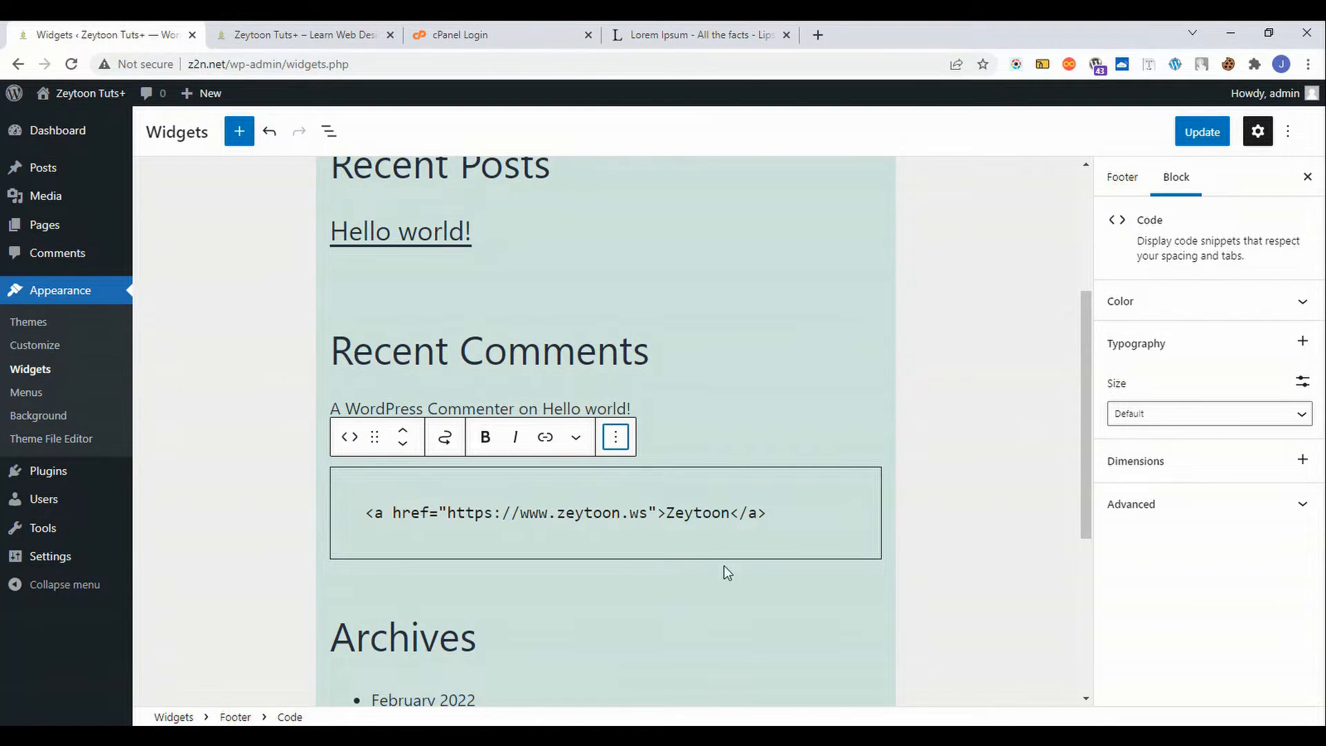
pyautogui.click(779, 519)
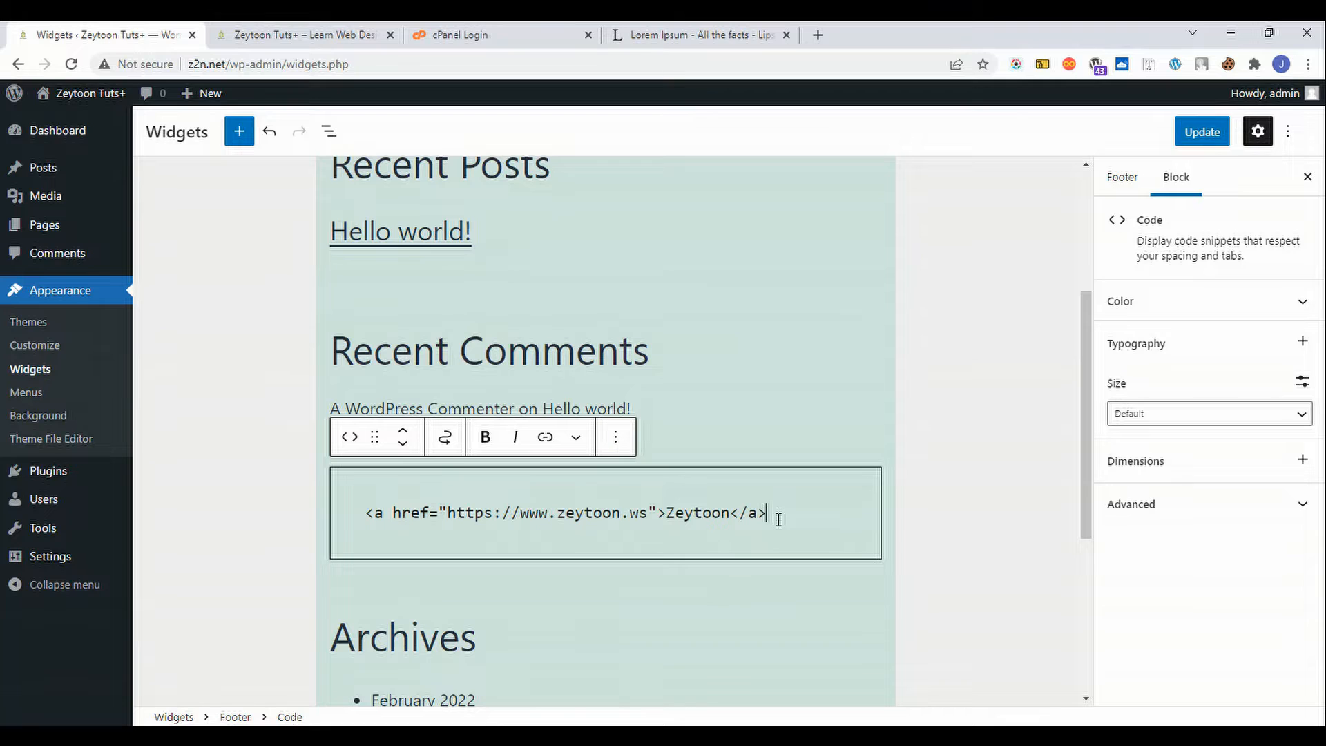
# - Save the widget changes and reload the front page to check how the Code block renders in the footer
pyautogui.click(405, 442)
pyautogui.click(407, 443)
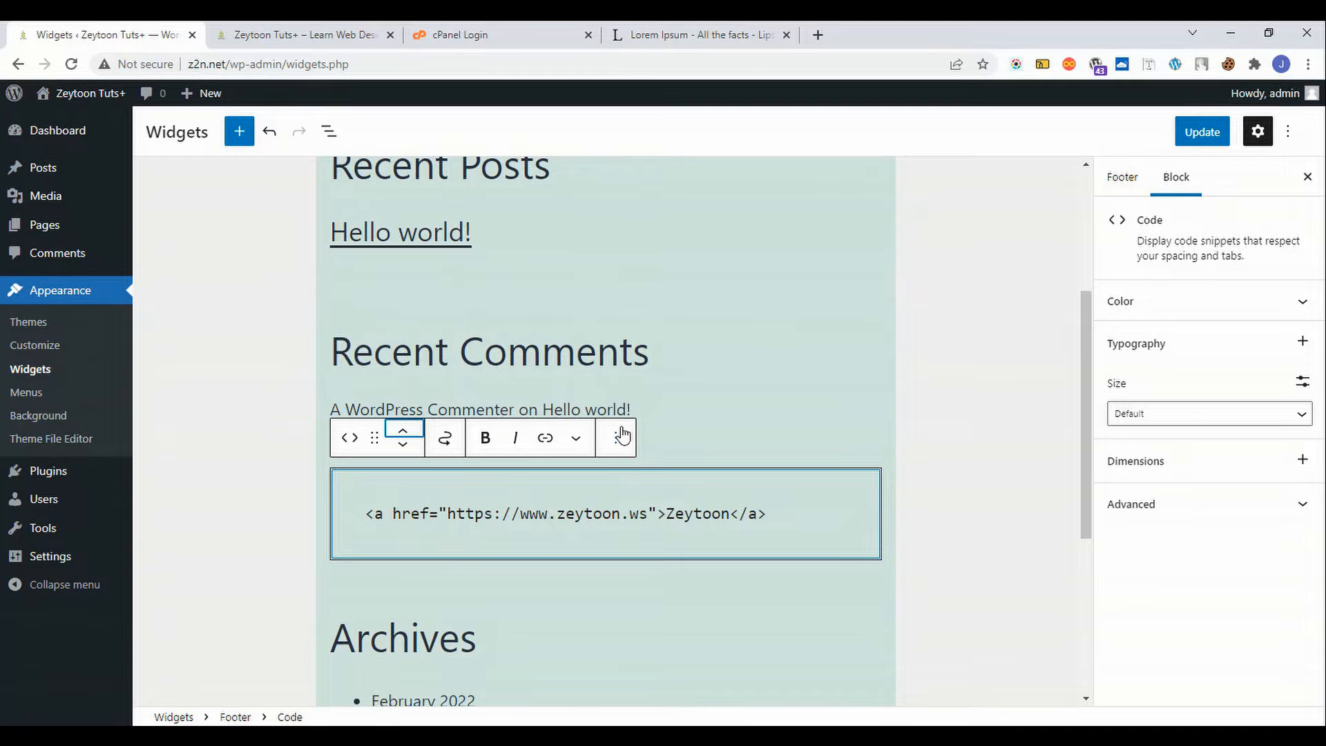
pyautogui.click(1200, 137)
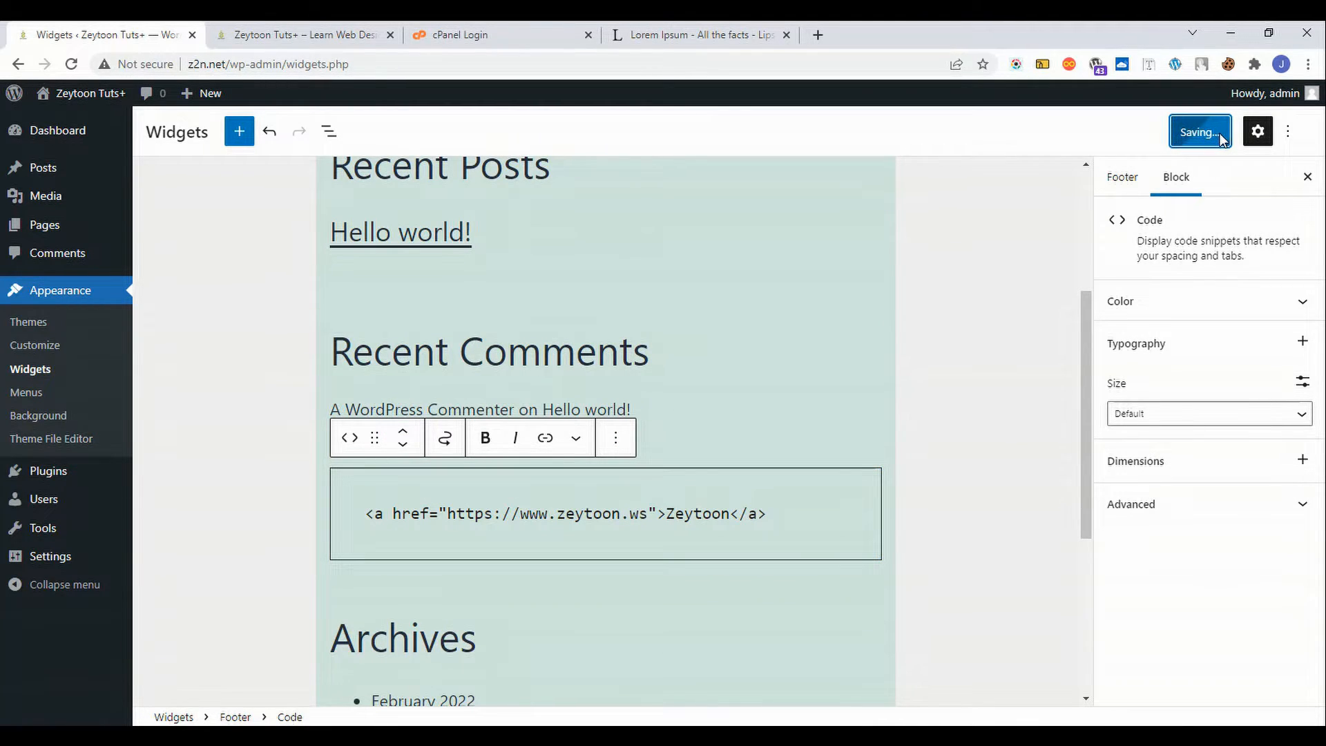
pyautogui.click(235, 33)
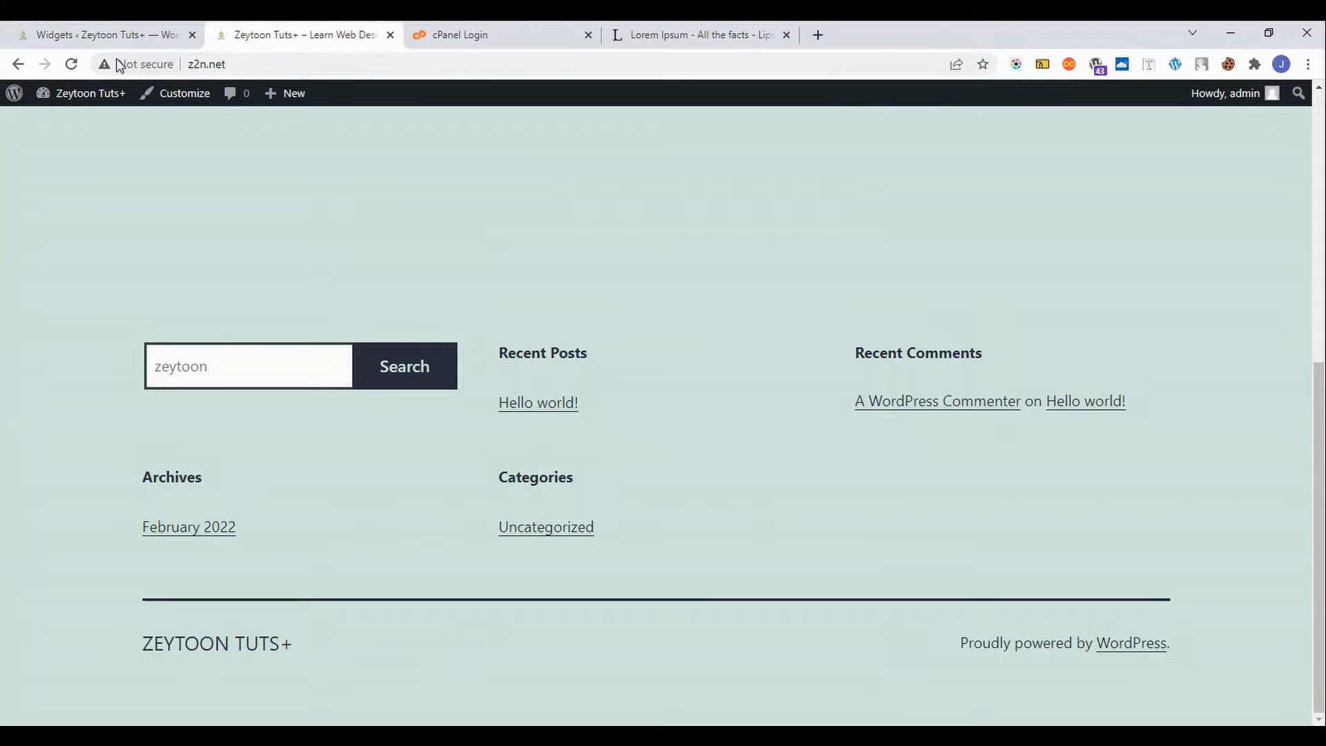
pyautogui.click(71, 64)
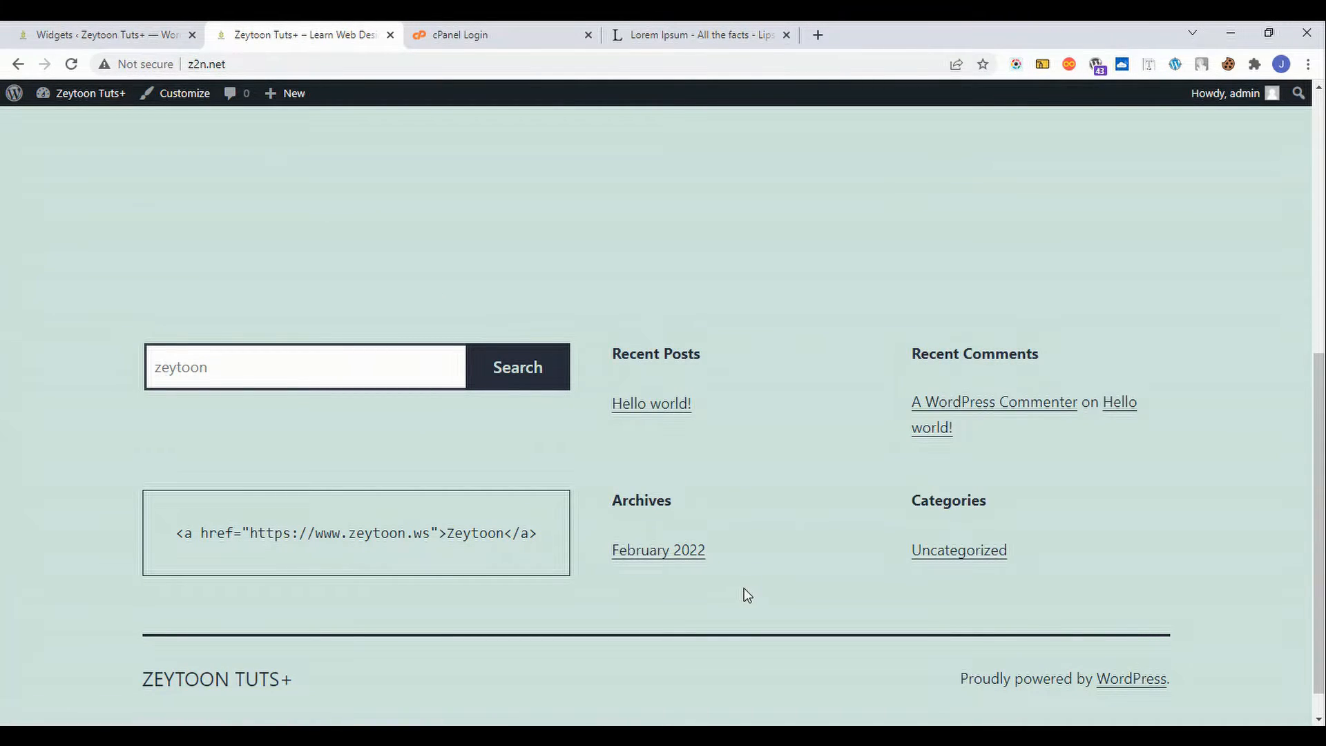
# - Clear the Code block's content on the Widgets screen and remove the block from the Footer area
pyautogui.click(57, 26)
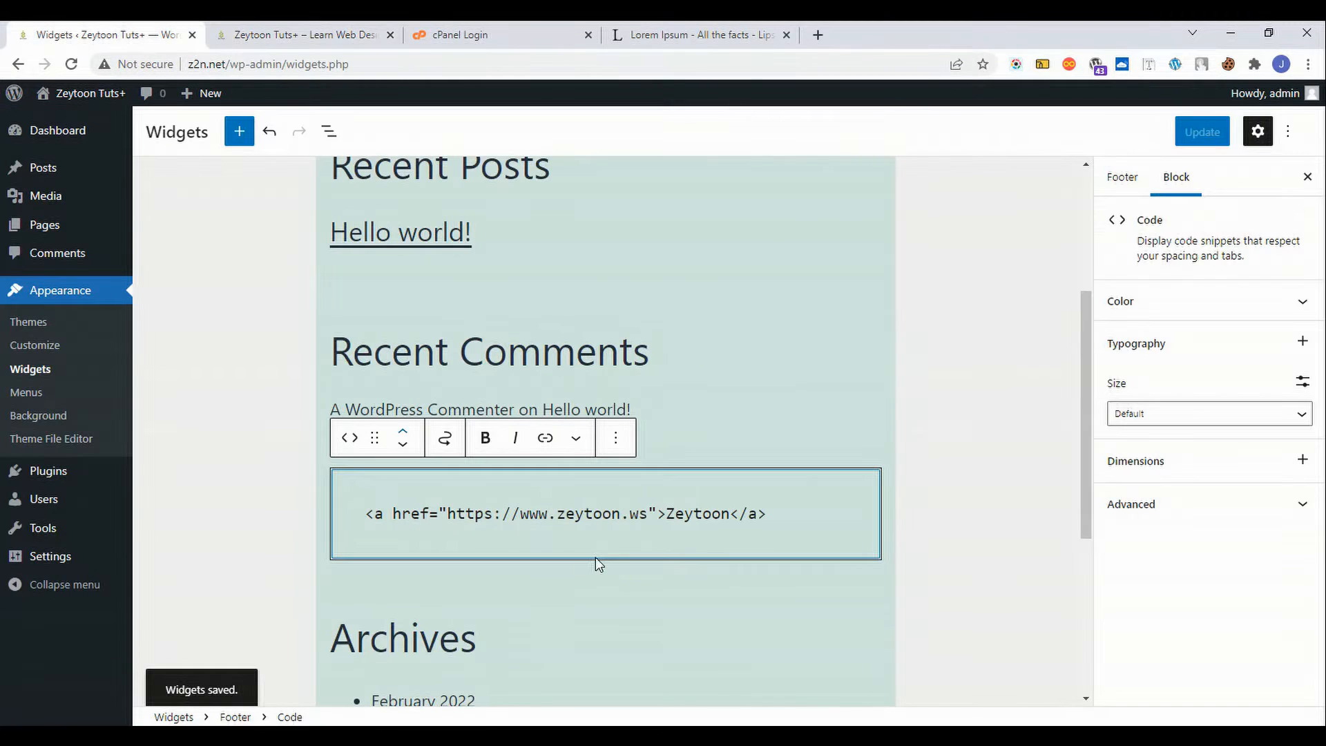
pyautogui.moveTo(782, 523); pyautogui.dragTo(353, 530)
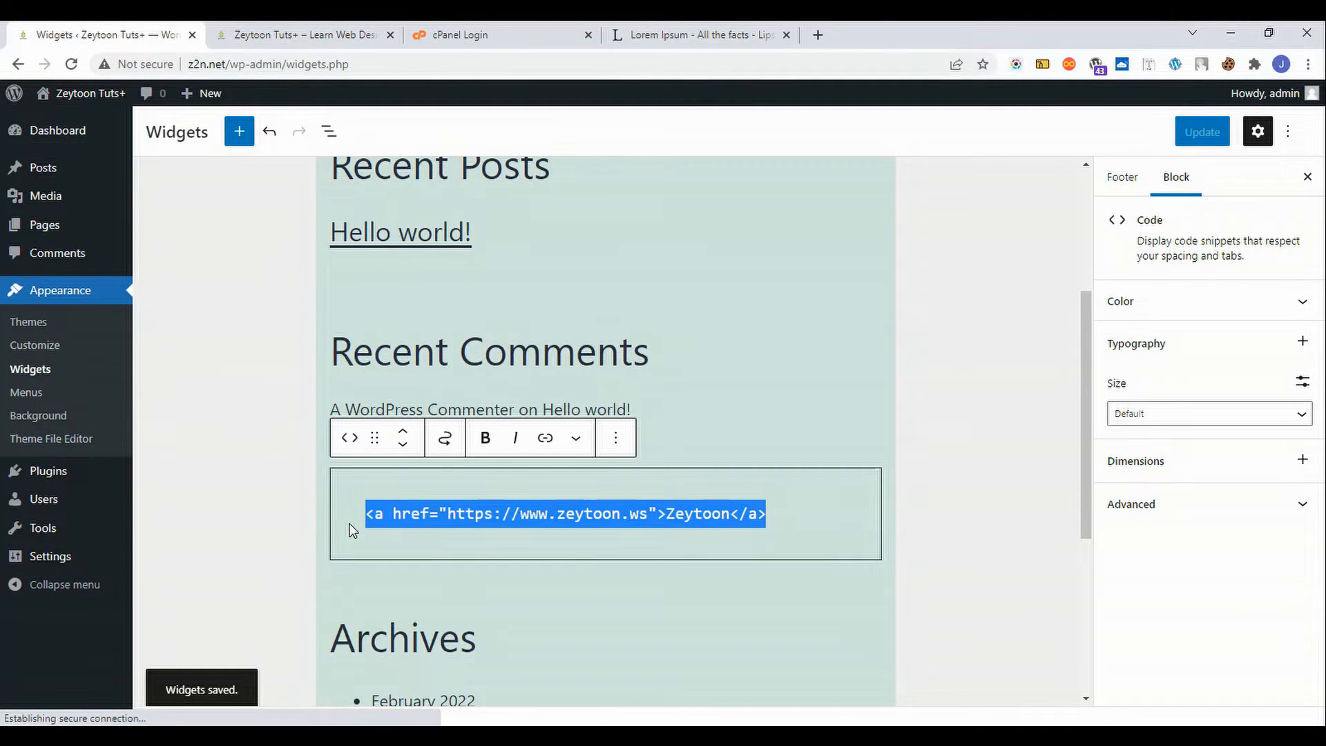
pyautogui.press('BackSpace')
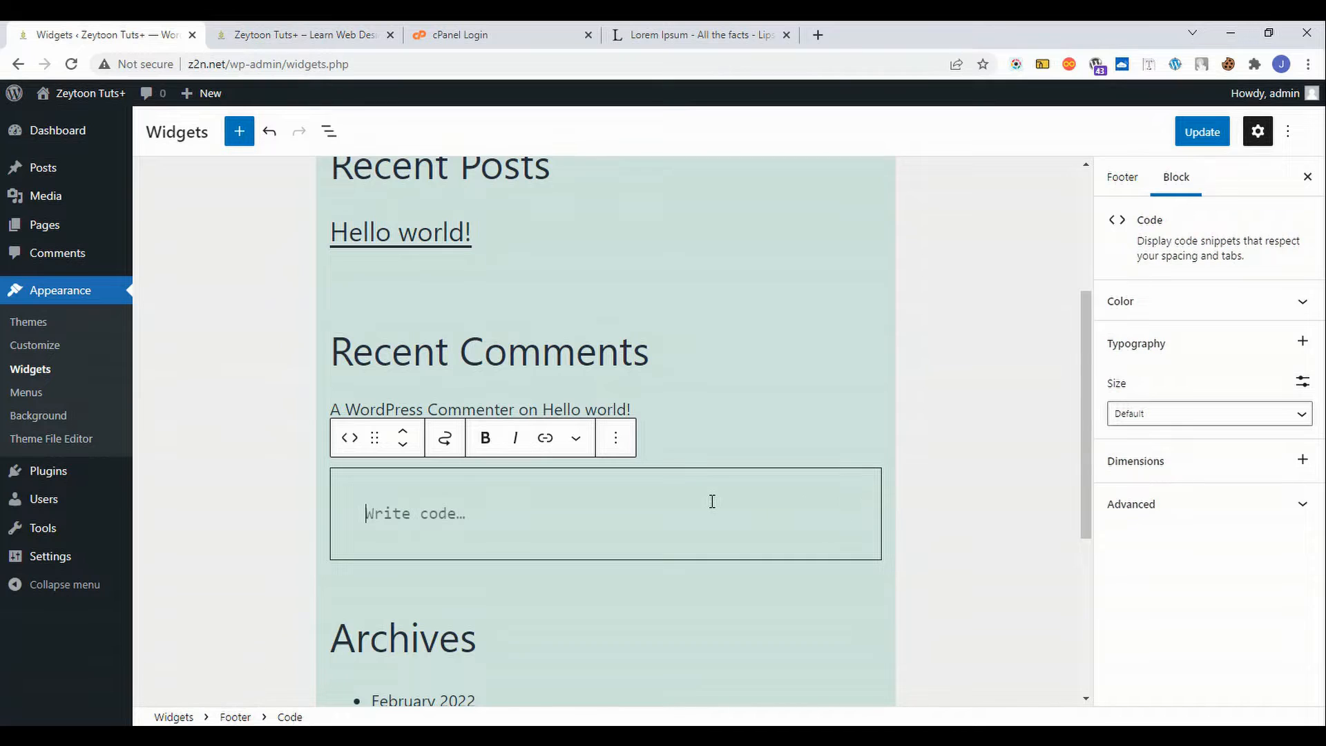
pyautogui.click(615, 437)
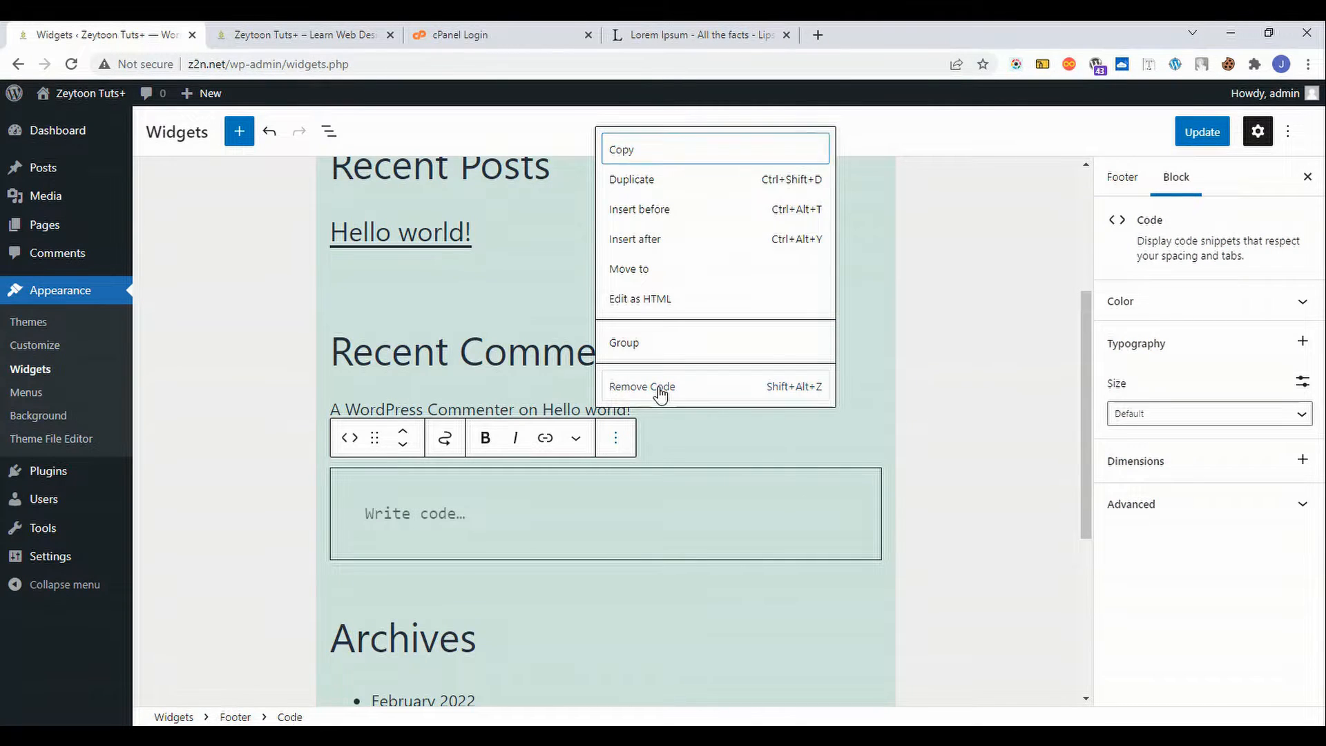
pyautogui.press('Return')
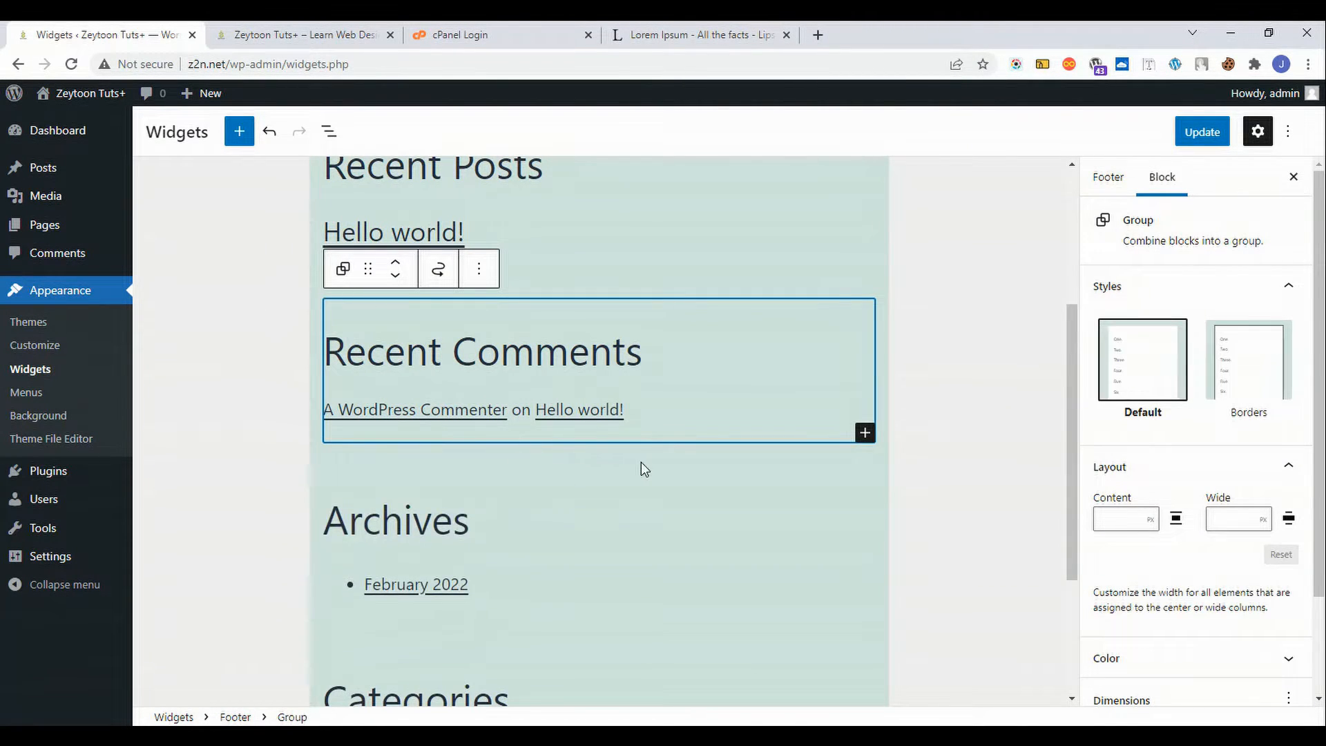
pyautogui.click(599, 454)
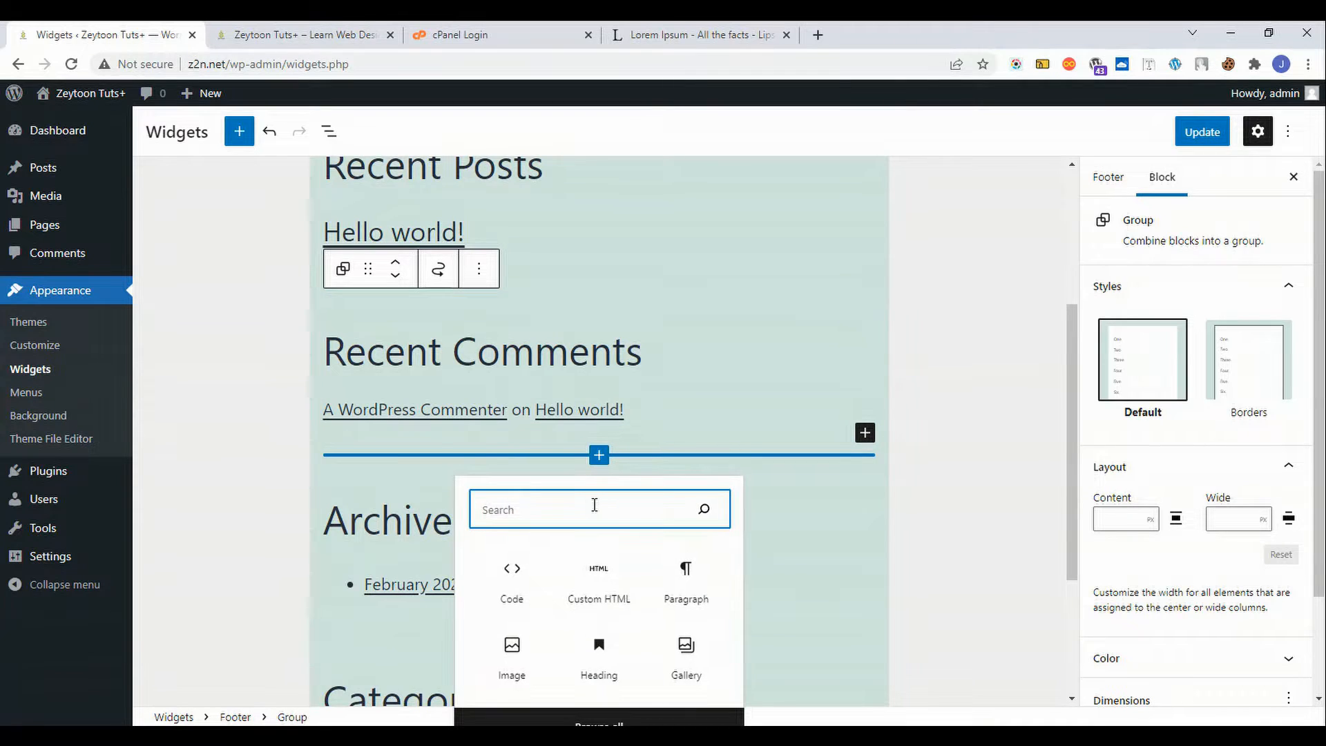
pyautogui.click(590, 587)
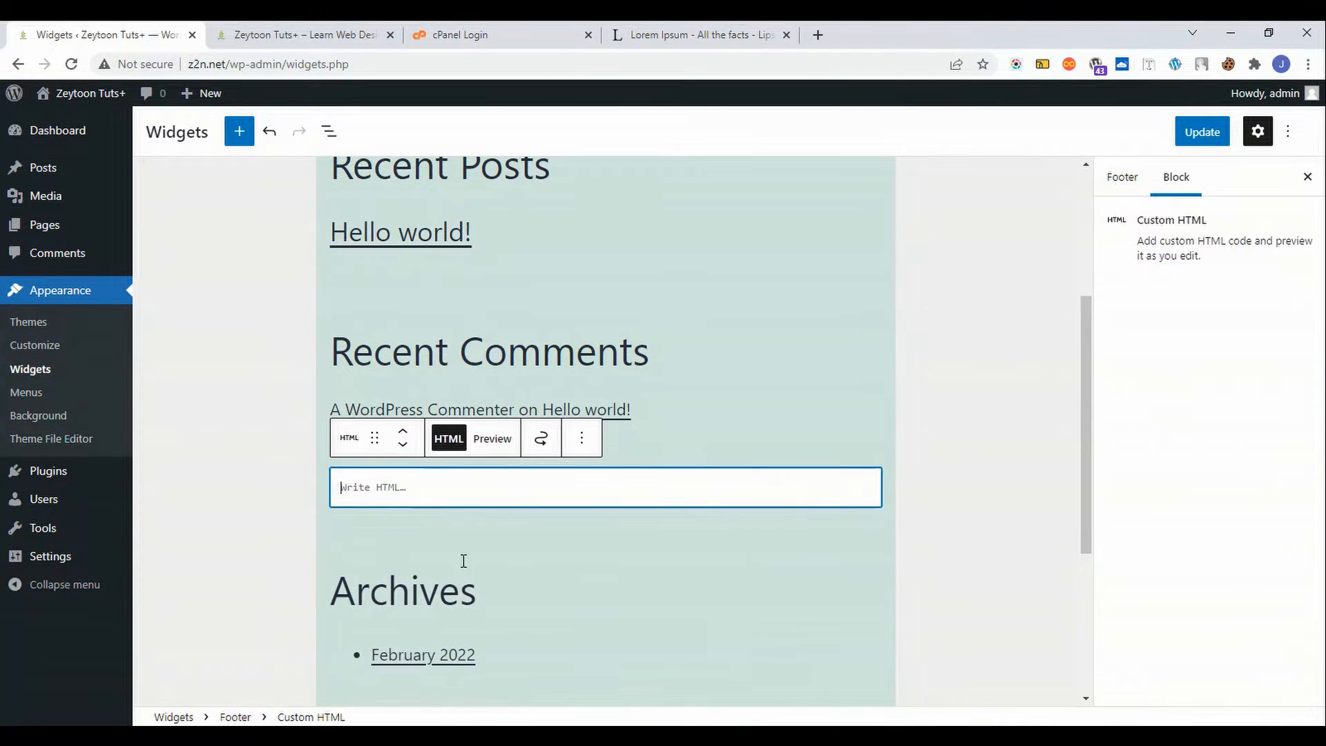
pyautogui.write('<a href="https://www.zeytoon.net/">Zeytoon</a>')
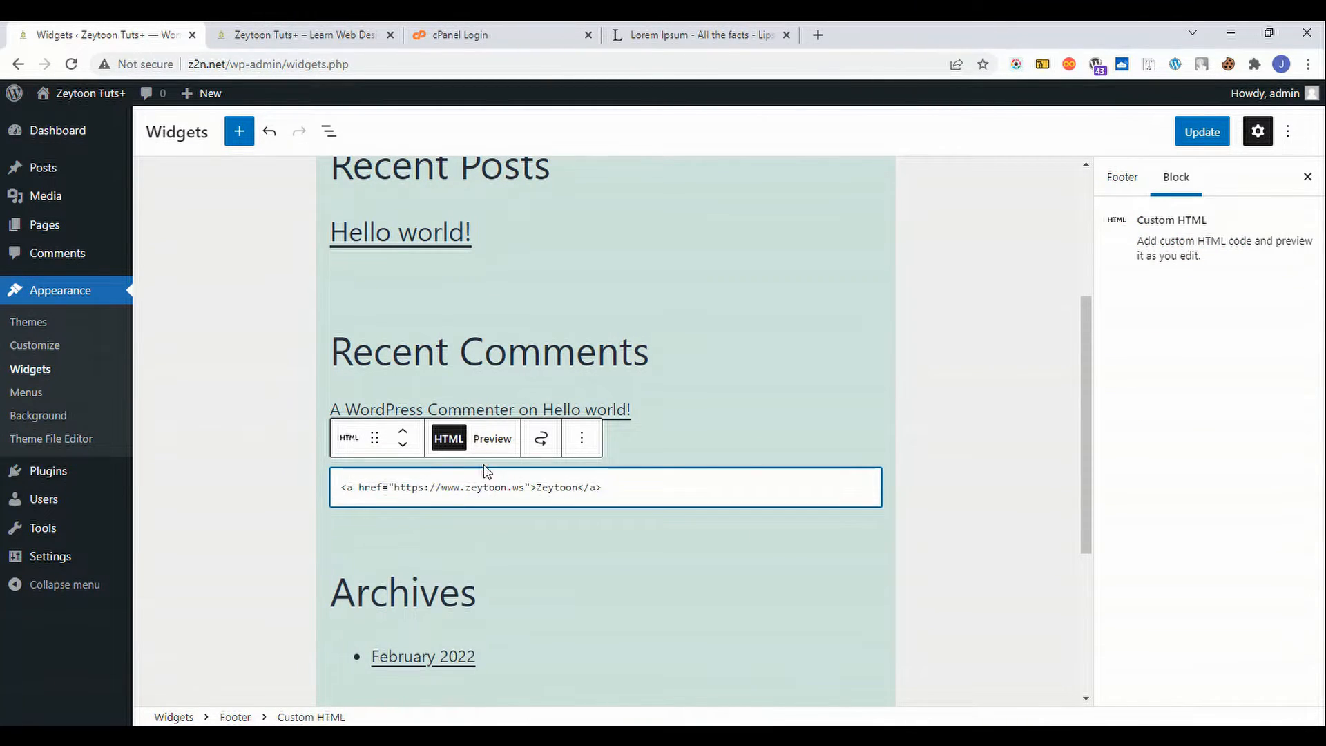
pyautogui.click(492, 439)
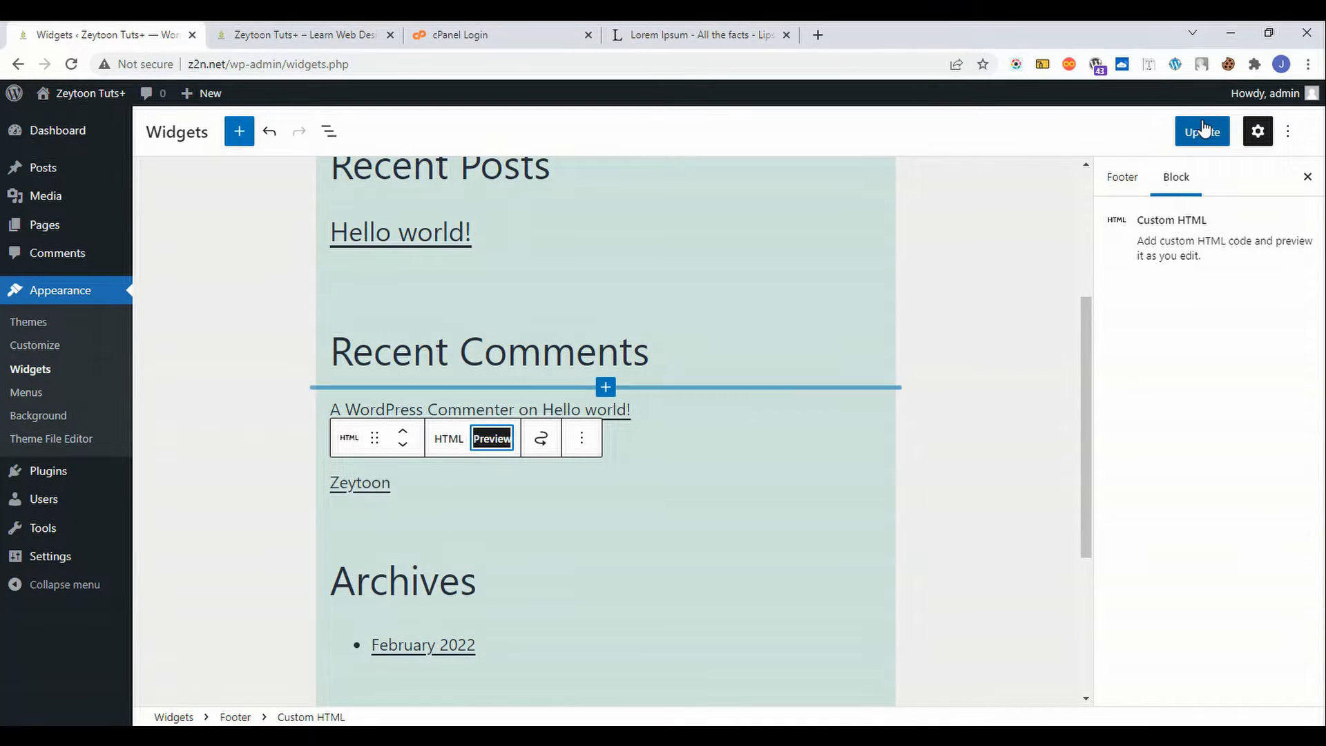
pyautogui.click(1186, 135)
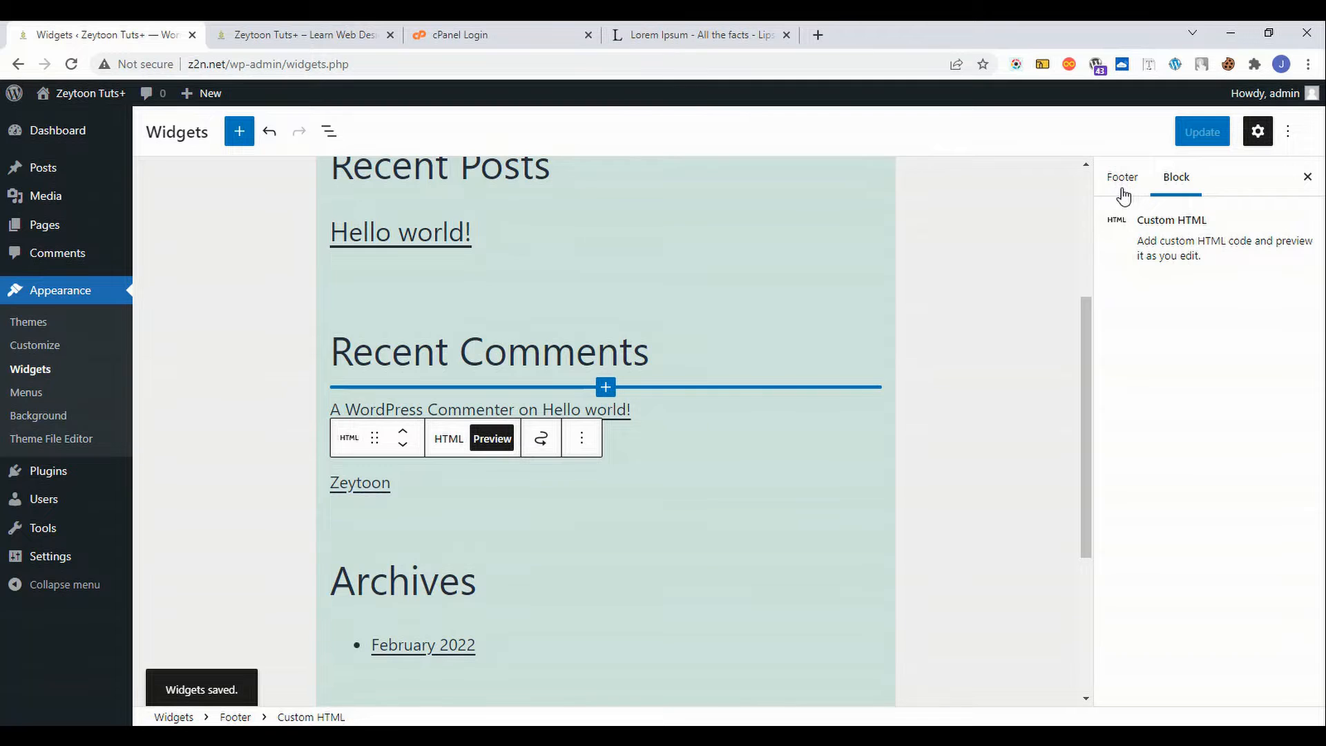
# - Reload the front page, test the Zeytoon link in its footer and return to the front page
pyautogui.click(304, 33)
pyautogui.click(70, 64)
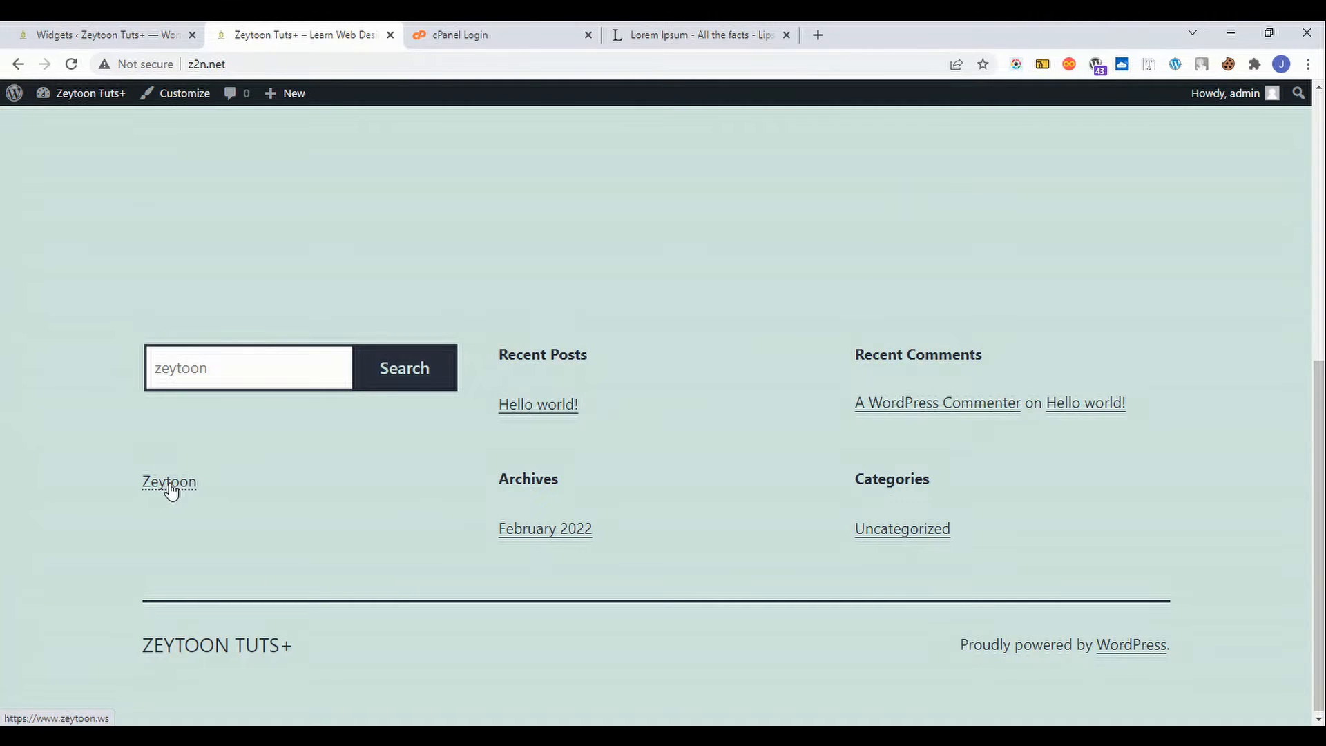
pyautogui.click(172, 492)
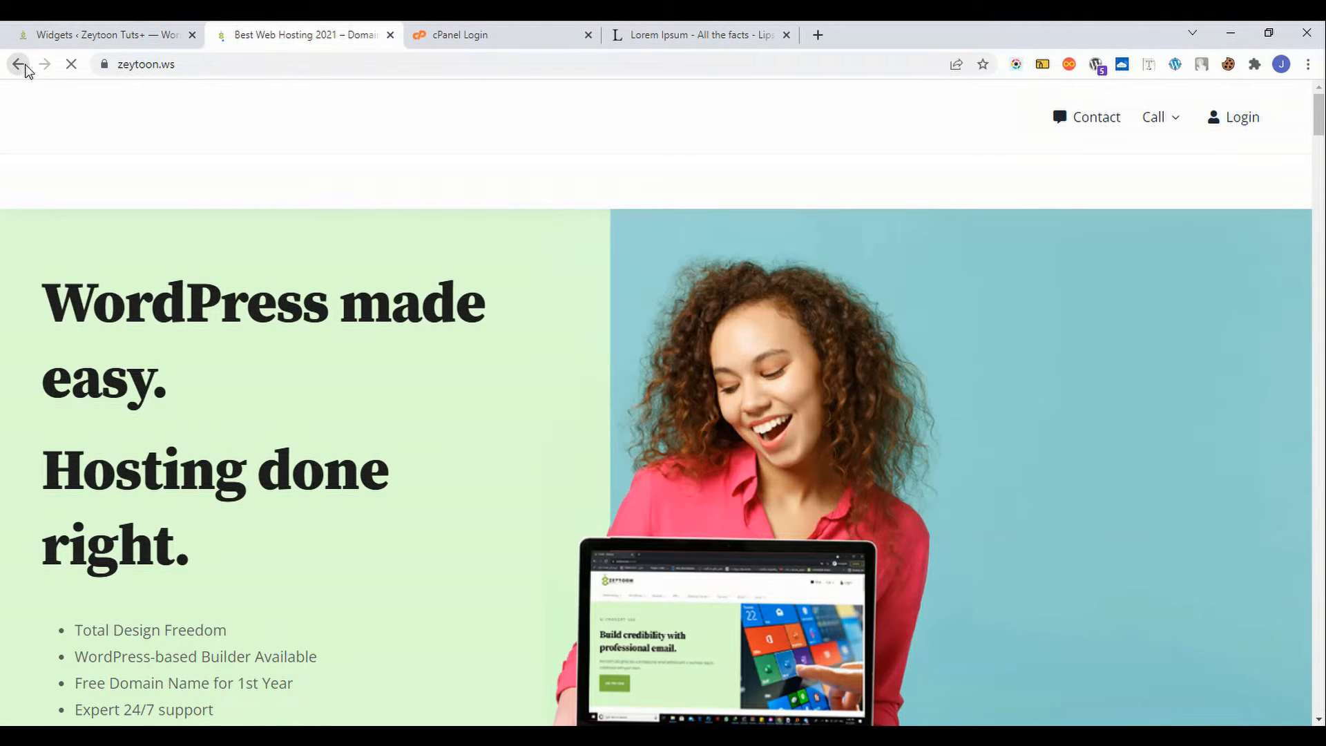
pyautogui.click(19, 65)
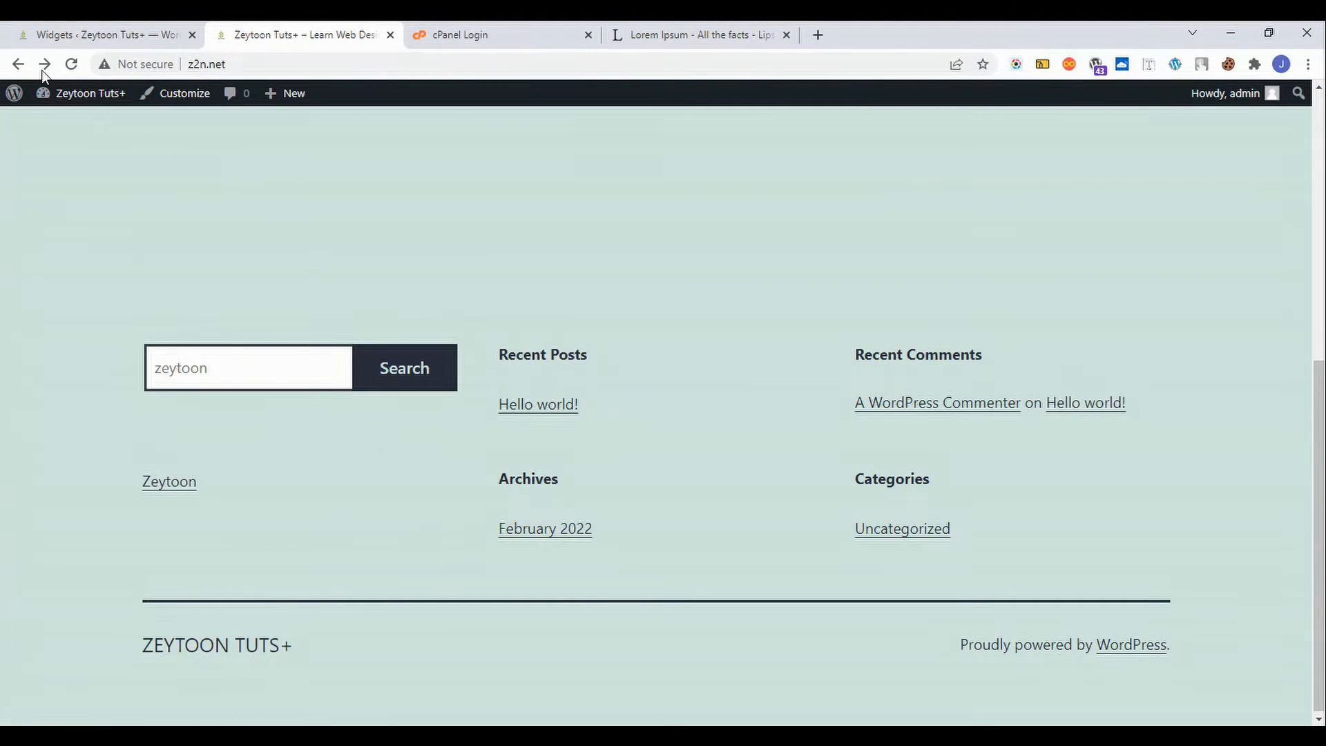
# - Review the Footer area's blocks on the Widgets screen and collapse the area
pyautogui.click(75, 29)
pyautogui.scroll(-3, 464, 527)
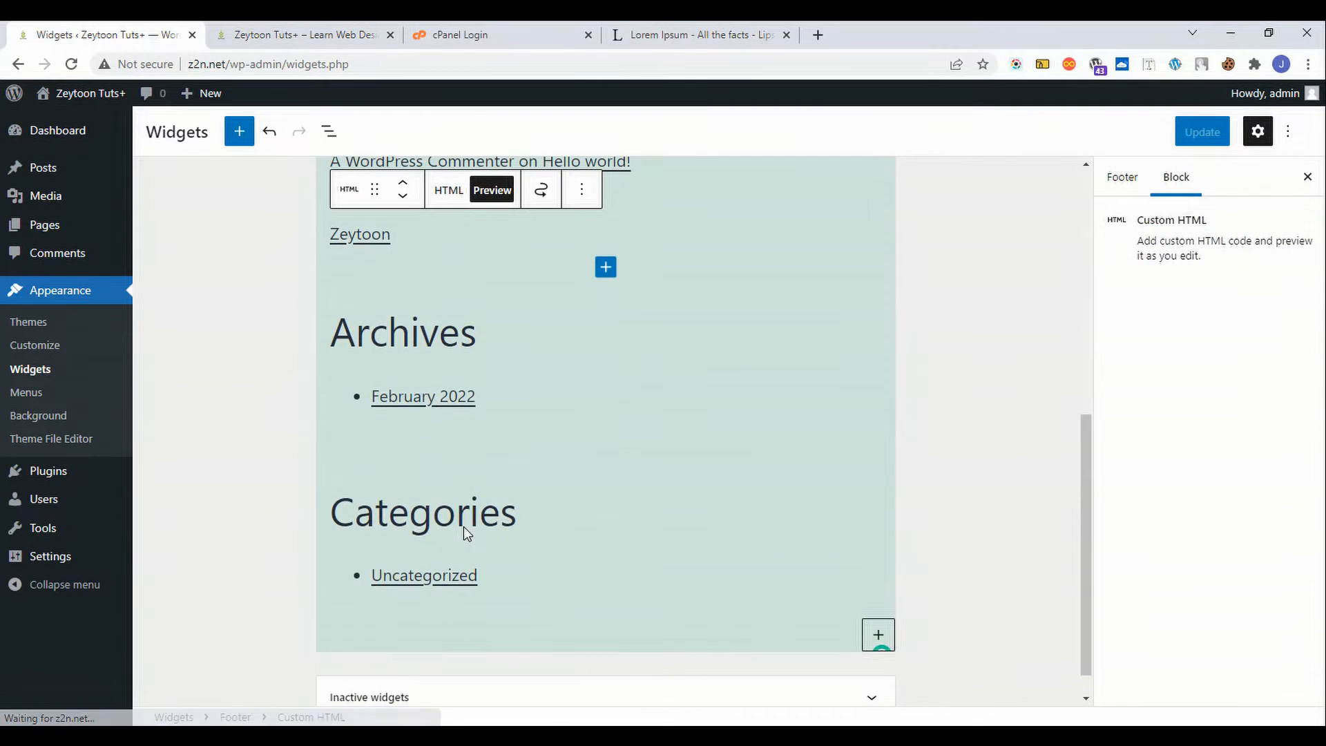
pyautogui.scroll(-1, 463, 527)
pyautogui.scroll(6, 588, 537)
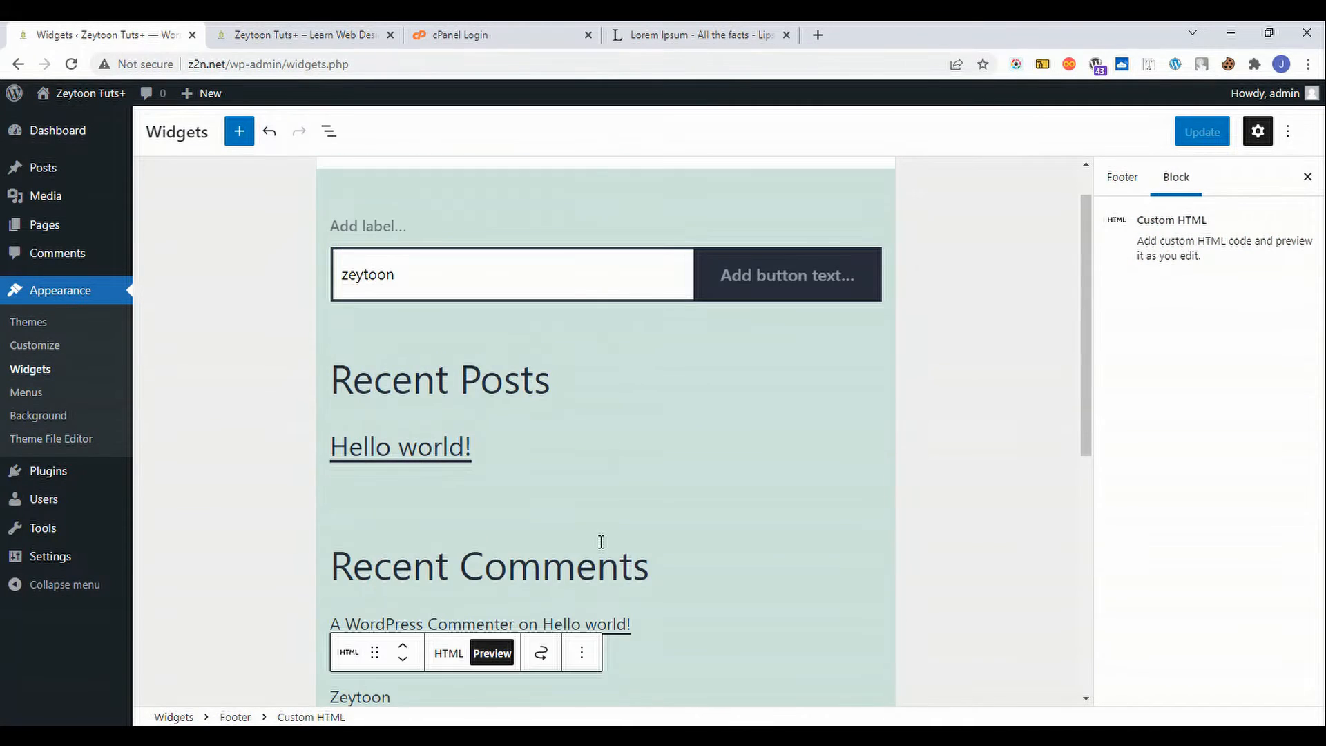
pyautogui.scroll(1, 527, 514)
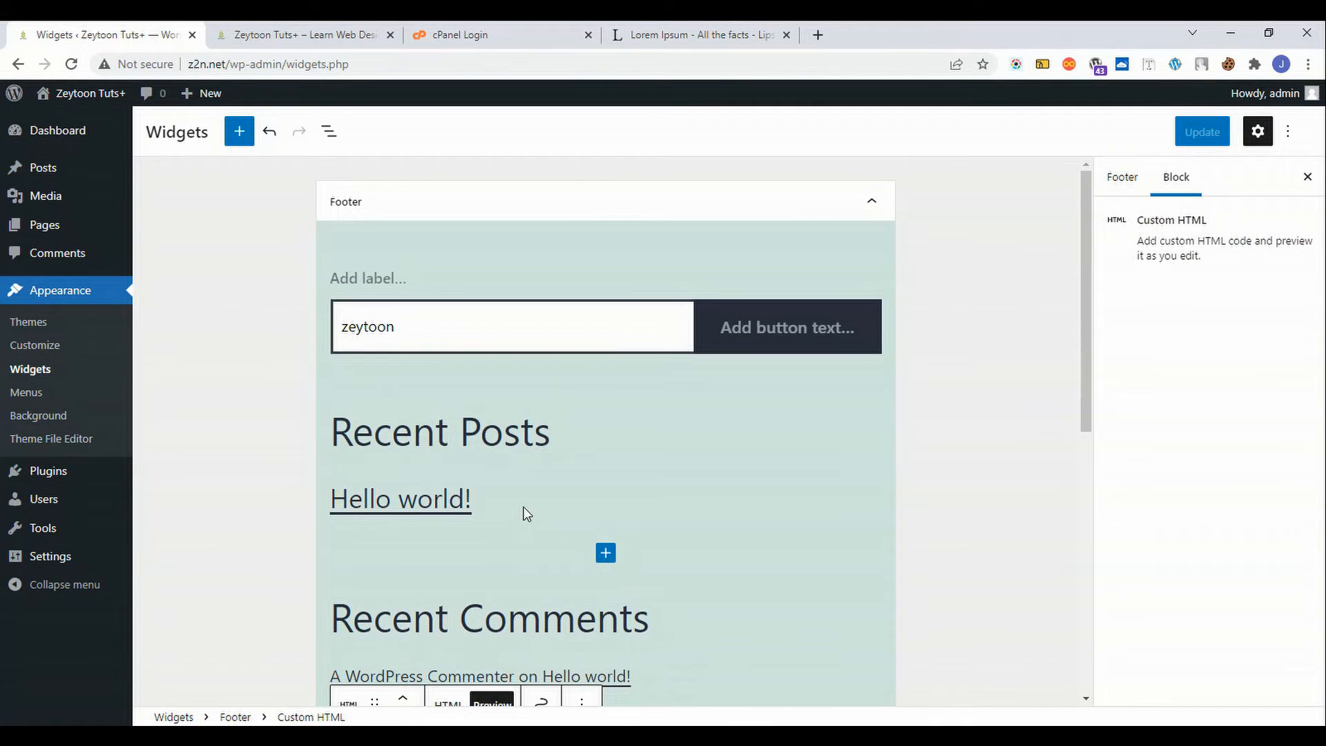
pyautogui.click(873, 205)
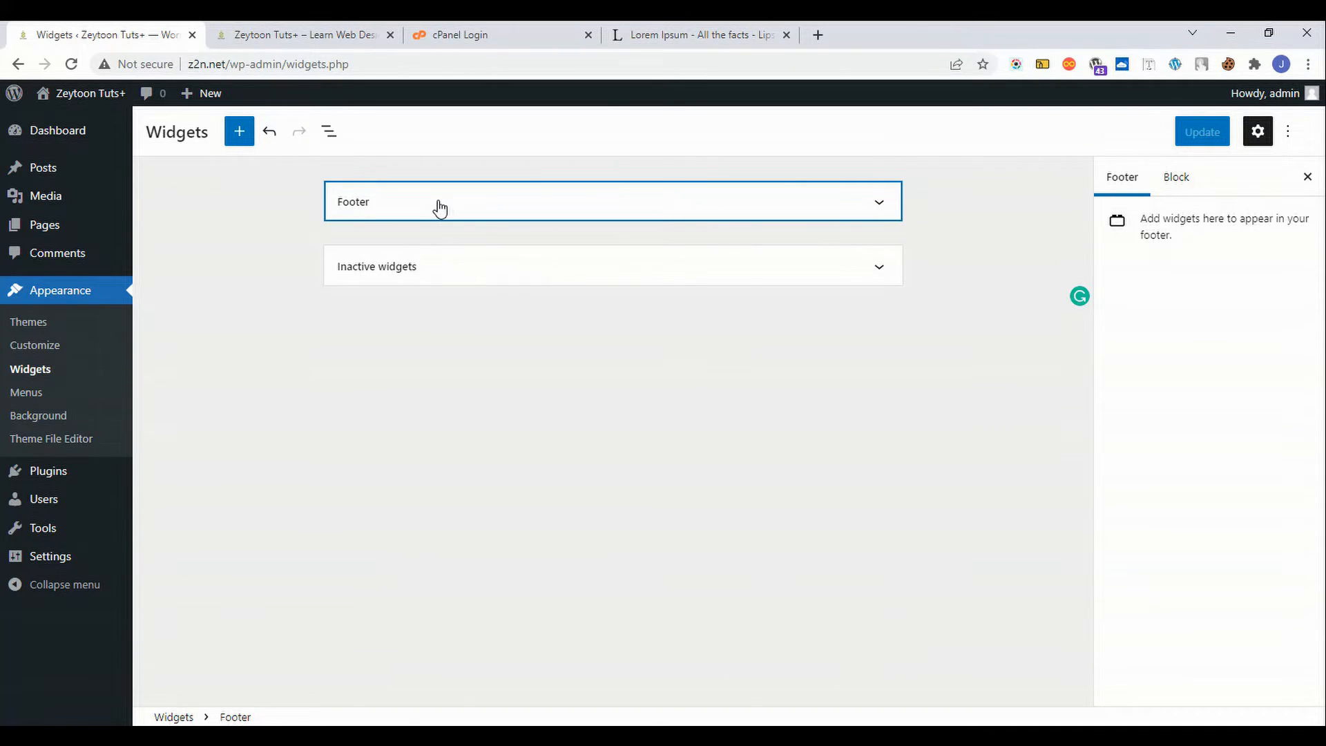
# - Activate the Twenty Sixteen theme from the installed themes
pyautogui.click(41, 324)
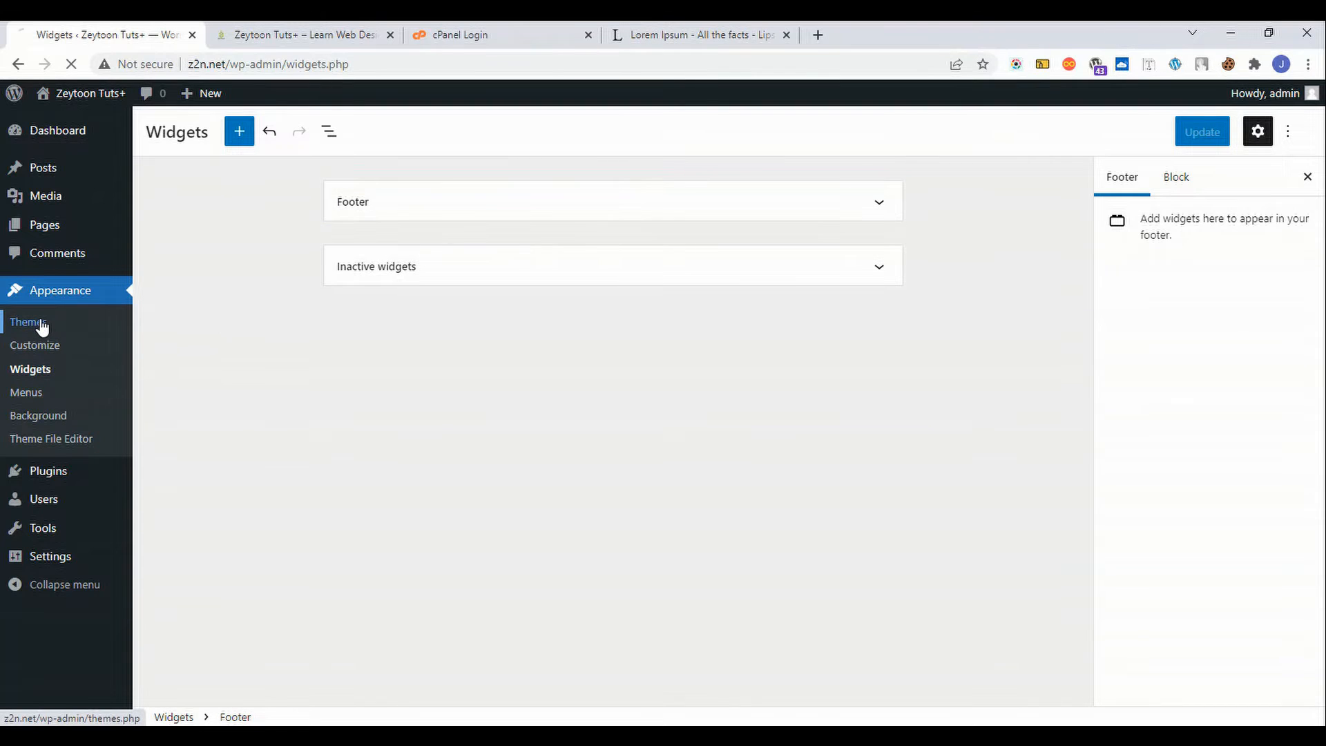
pyautogui.moveTo(678, 423)
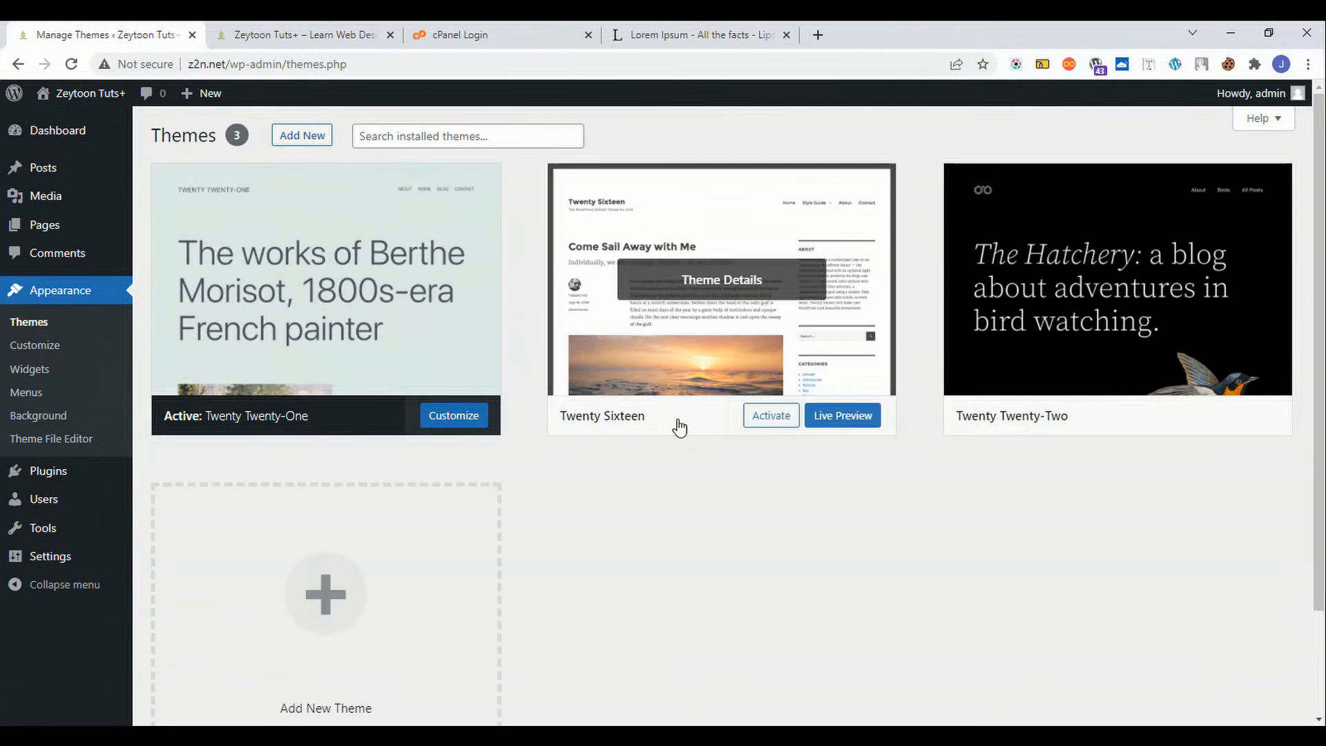
pyautogui.click(755, 416)
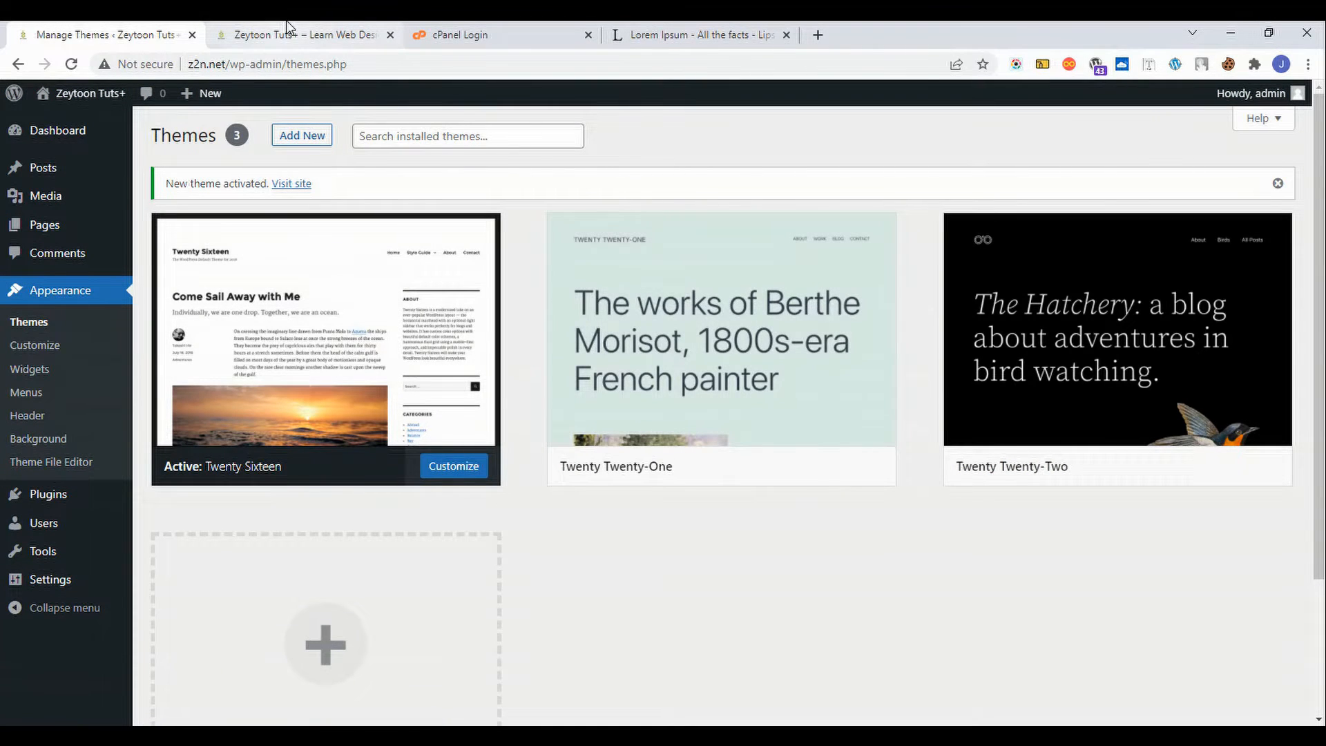
# - Reload the front page and examine the Twenty Sixteen layout, including its header menu, sidebar widgets and footer
pyautogui.click(288, 29)
pyautogui.click(72, 64)
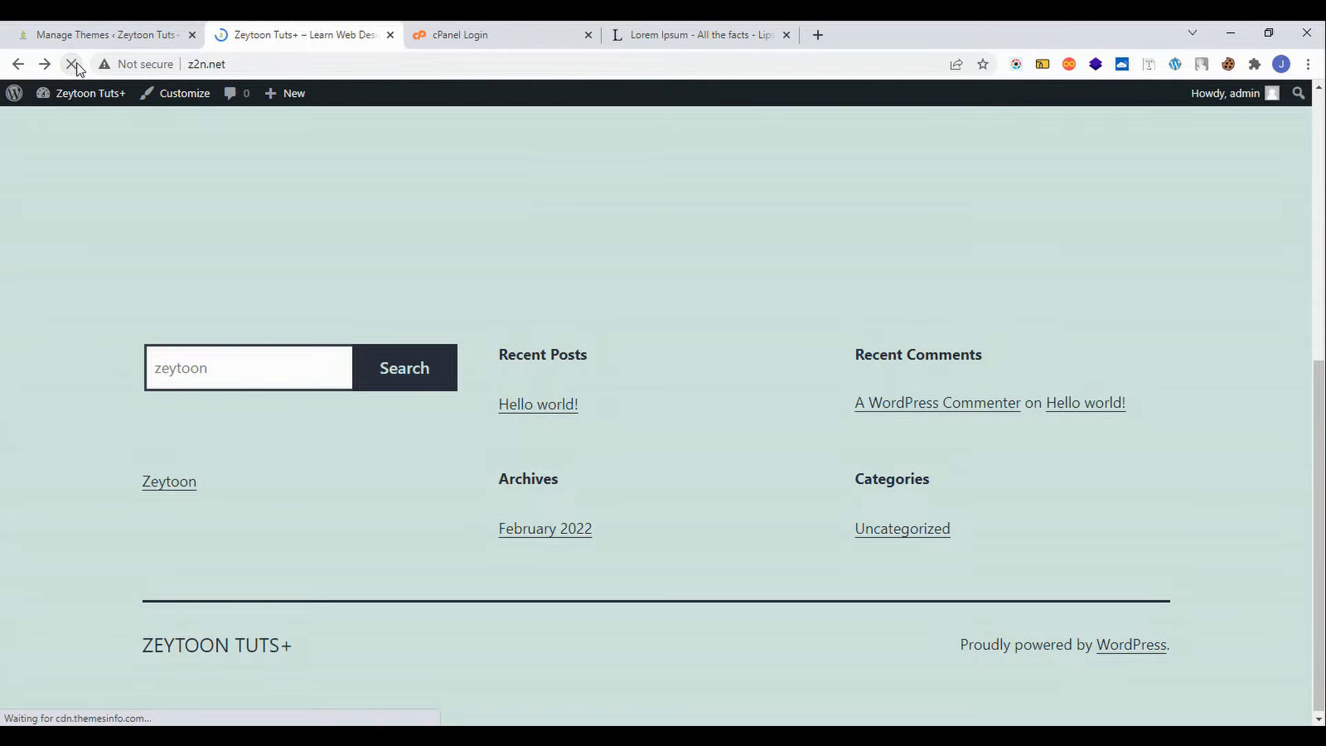
pyautogui.scroll(6, 803, 435)
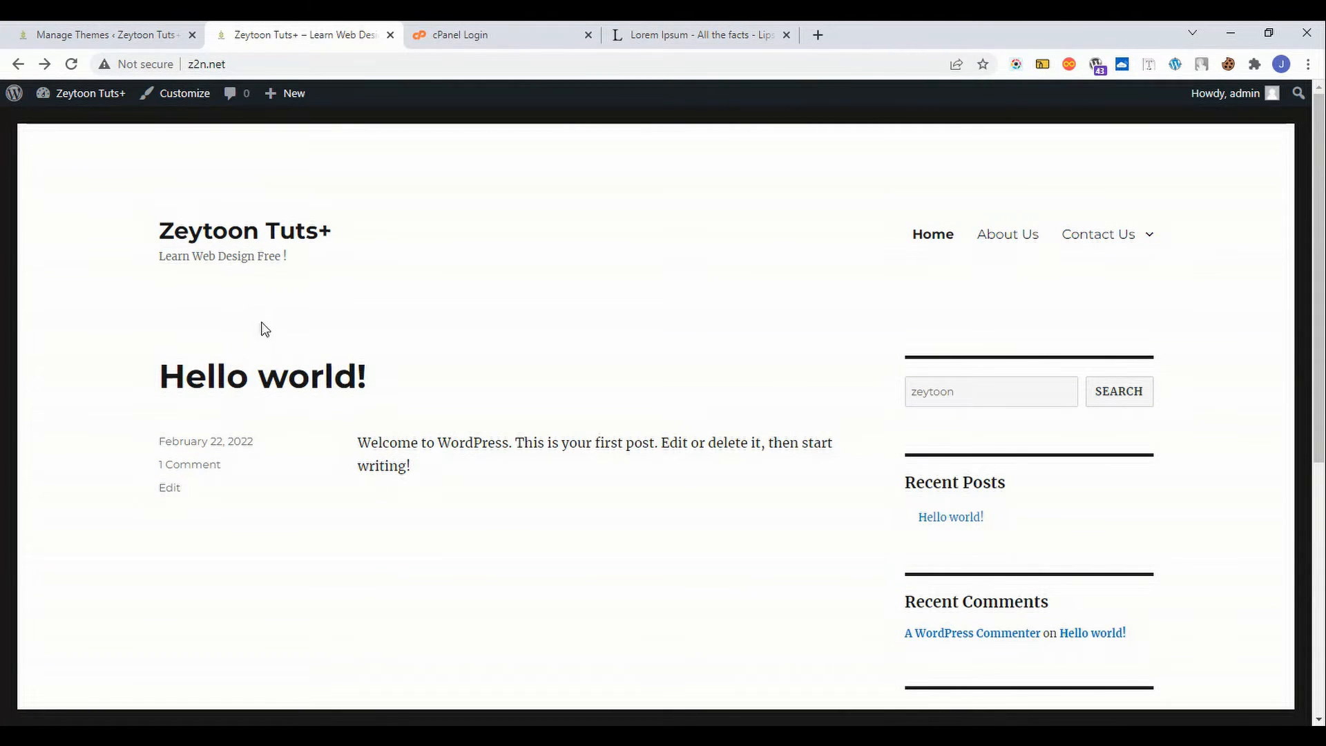
pyautogui.moveTo(1134, 249)
pyautogui.scroll(-6, 628, 497)
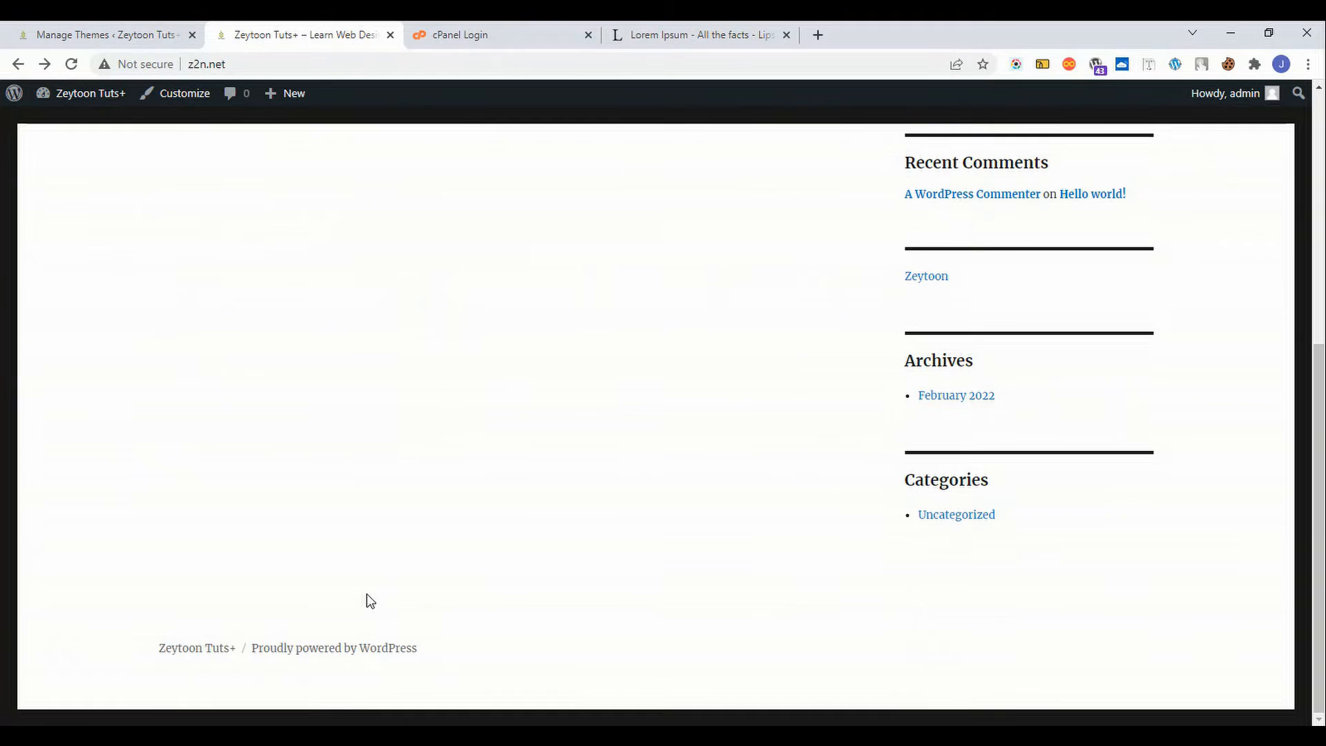
pyautogui.scroll(6, 788, 553)
pyautogui.scroll(-6, 787, 552)
pyautogui.scroll(6, 1043, 556)
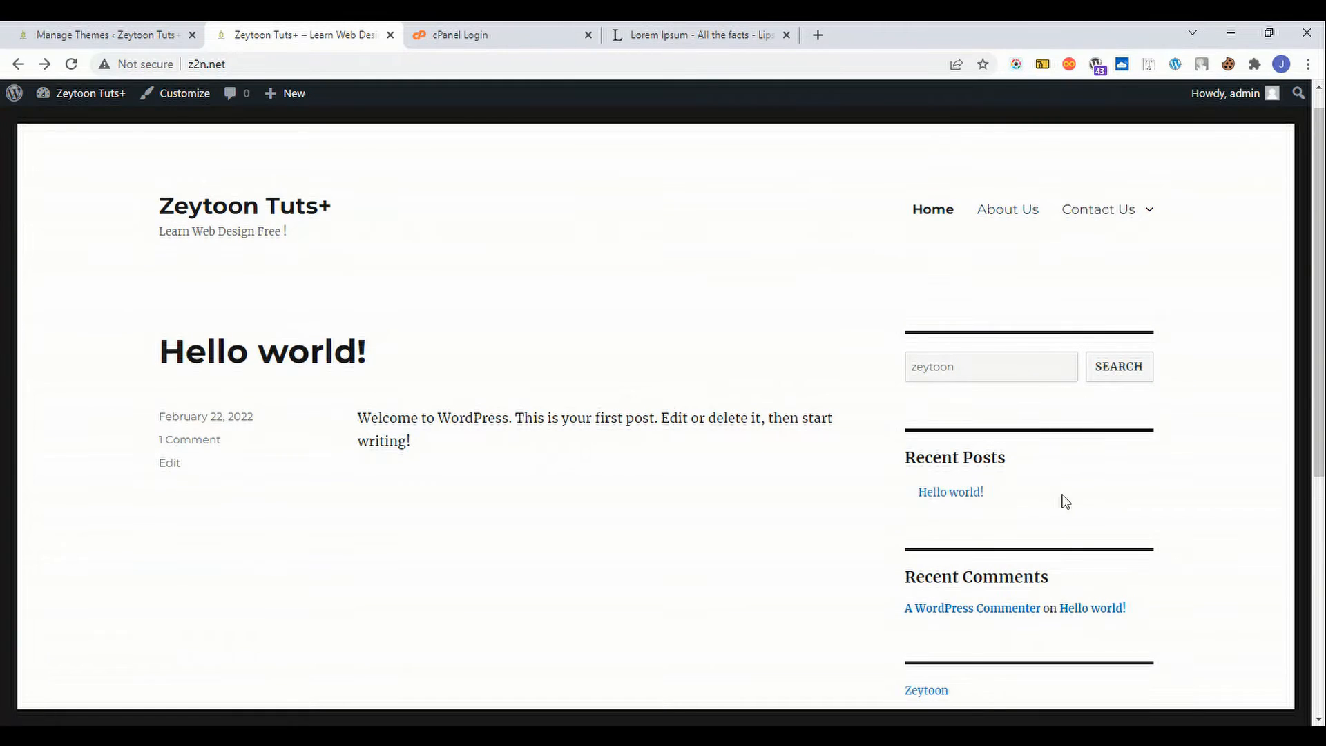
# - Open the Widgets screen for Twenty Sixteen, examine the Sidebar area's blocks and the other widget areas, and collapse the Sidebar
pyautogui.click(48, 22)
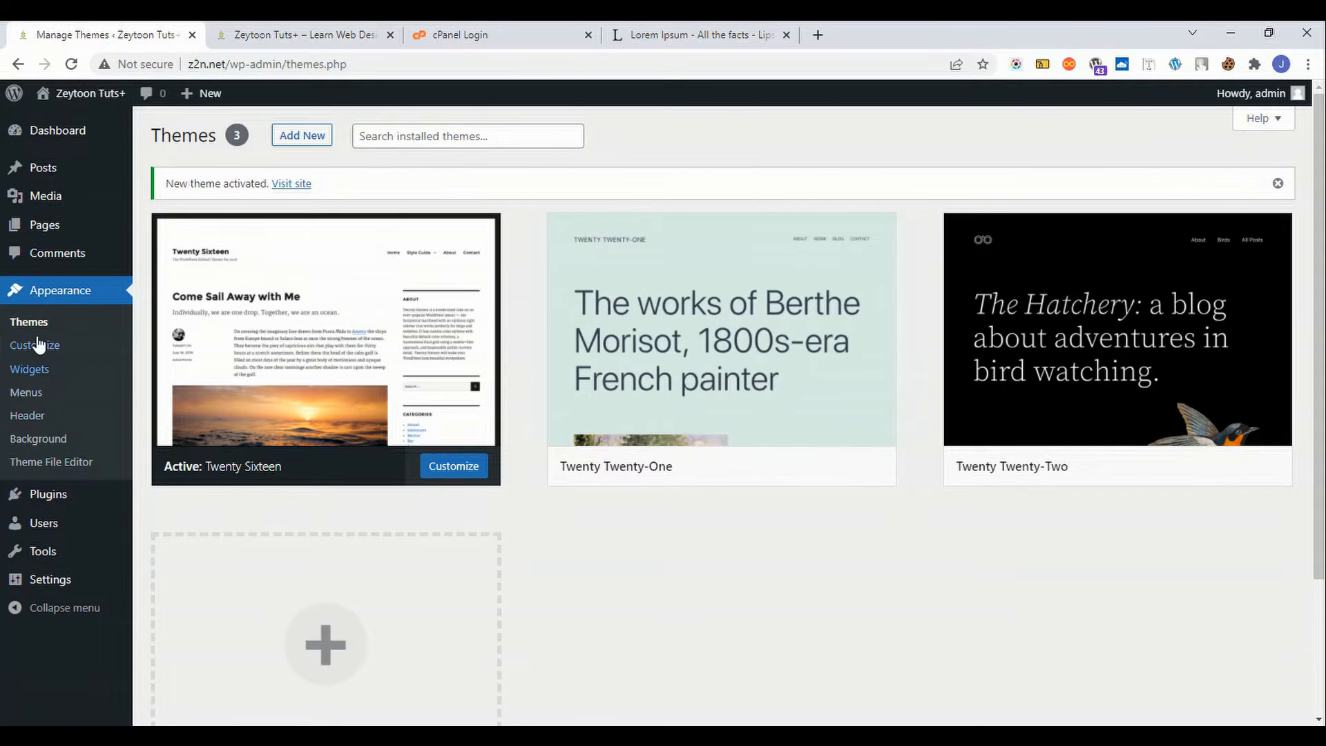
pyautogui.click(36, 377)
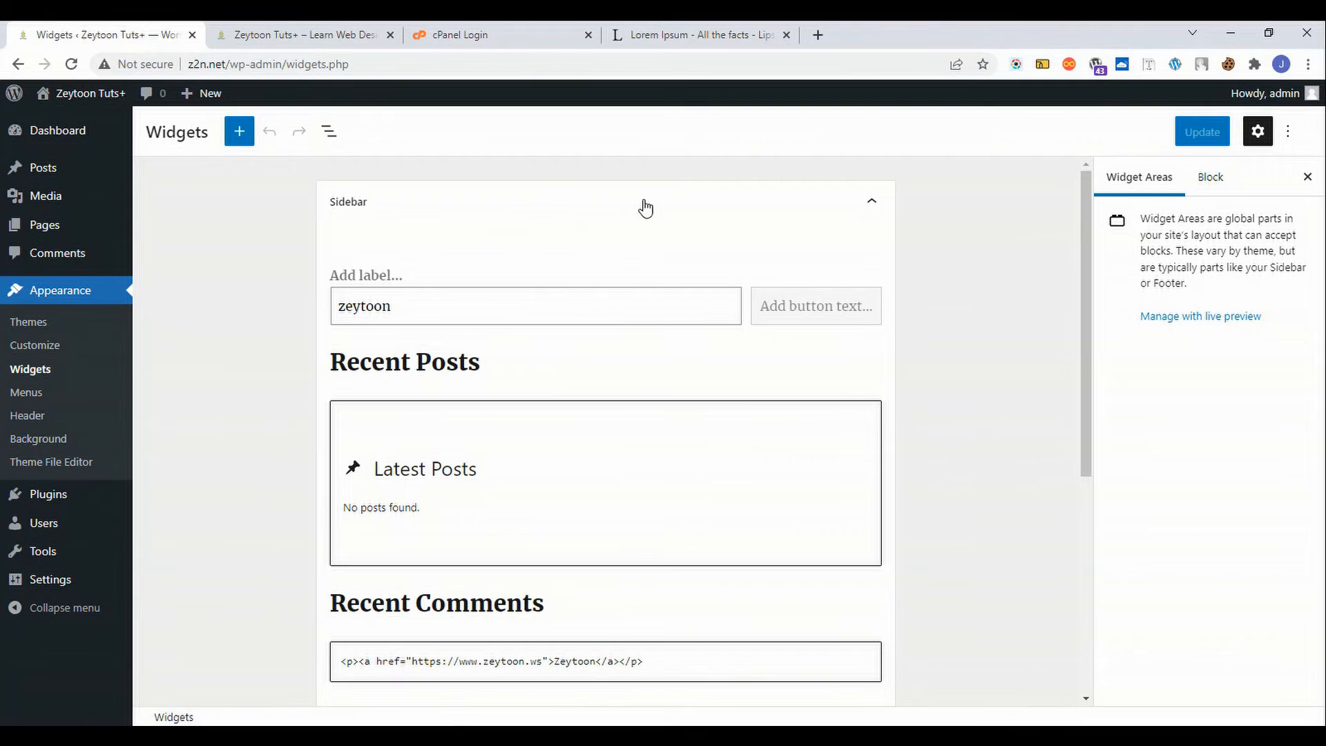
pyautogui.click(645, 207)
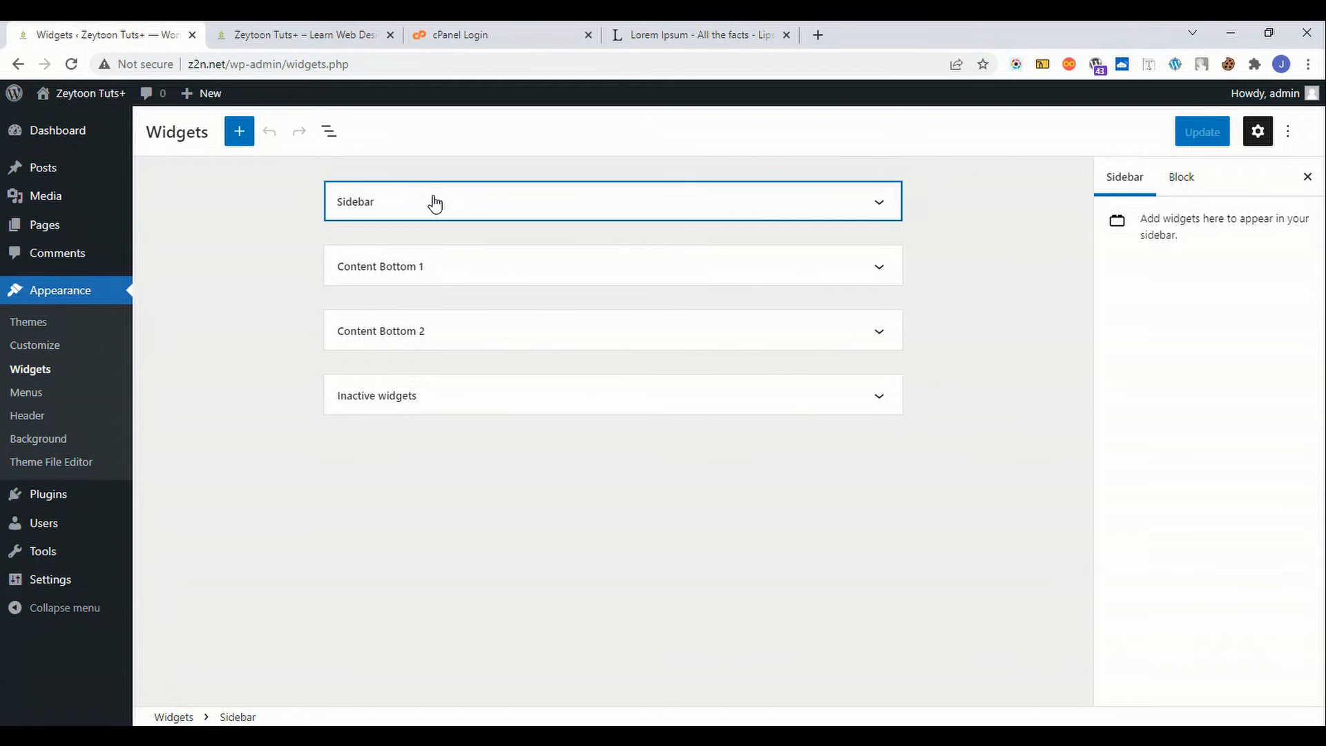
pyautogui.click(495, 218)
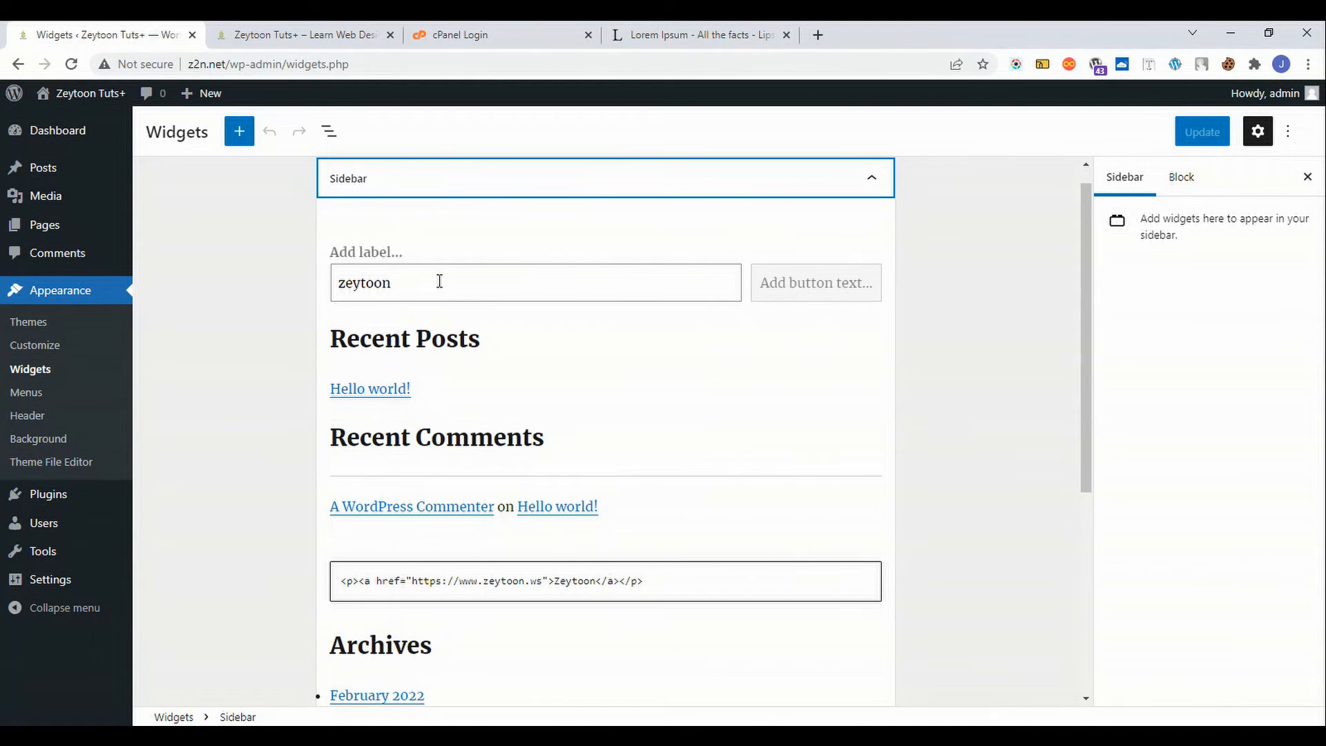
pyautogui.scroll(-1, 523, 354)
pyautogui.scroll(-5, 523, 355)
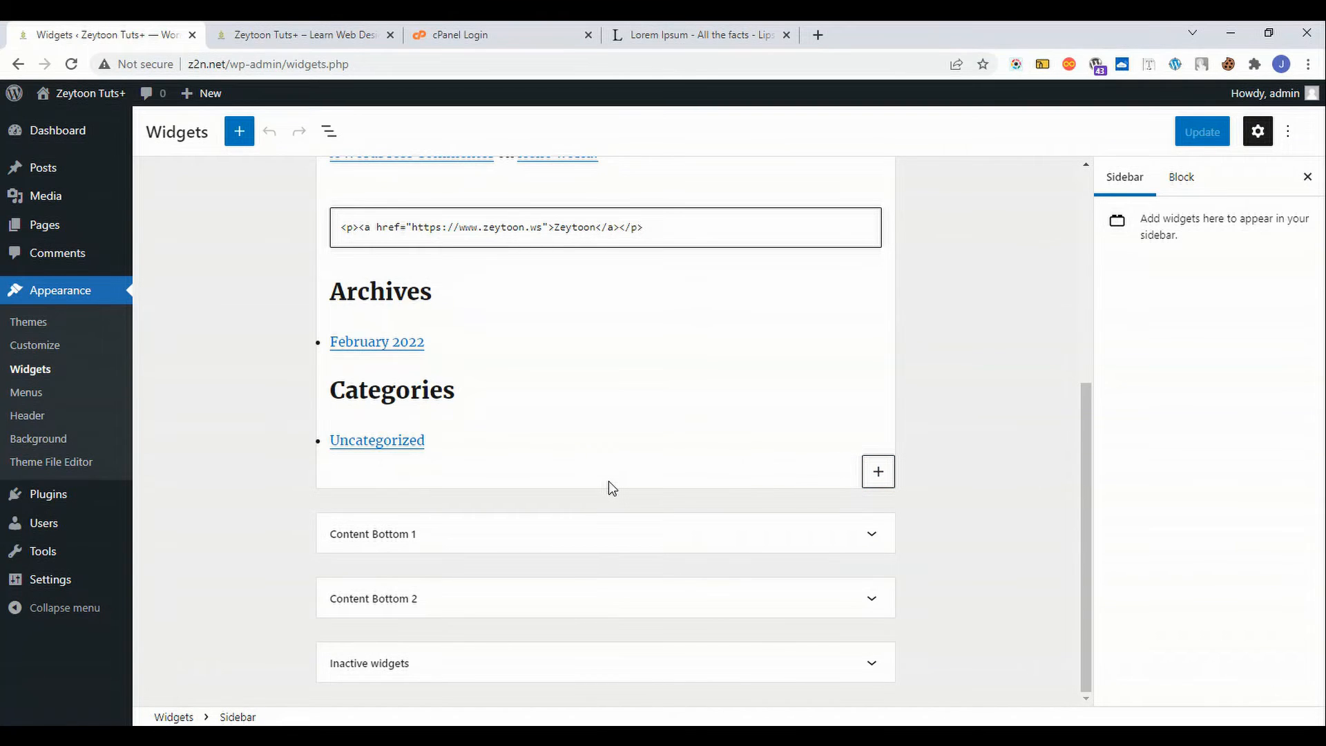
pyautogui.scroll(6, 594, 476)
pyautogui.click(579, 221)
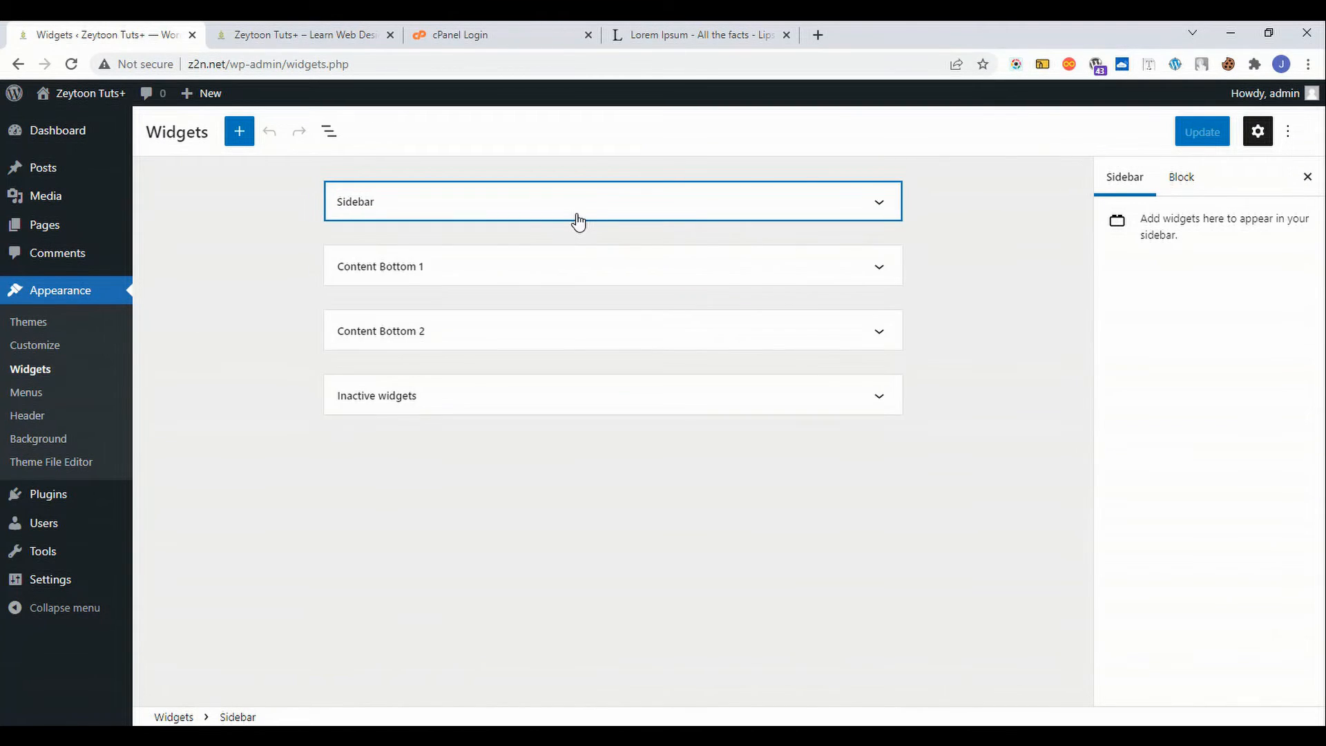